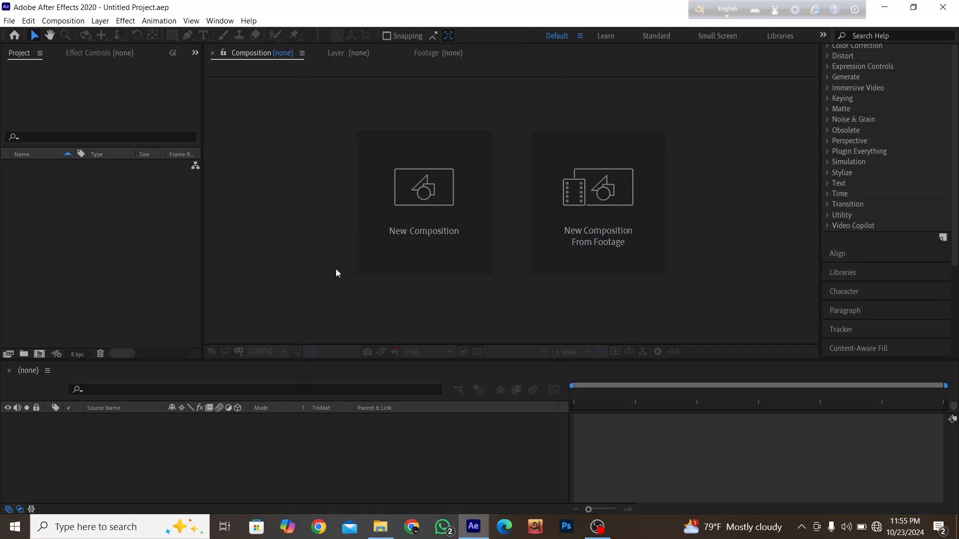
Create a 1920 × 1080 px composition named "text" at 30 frames per second with a 15-second duration.
left_click(450, 270)
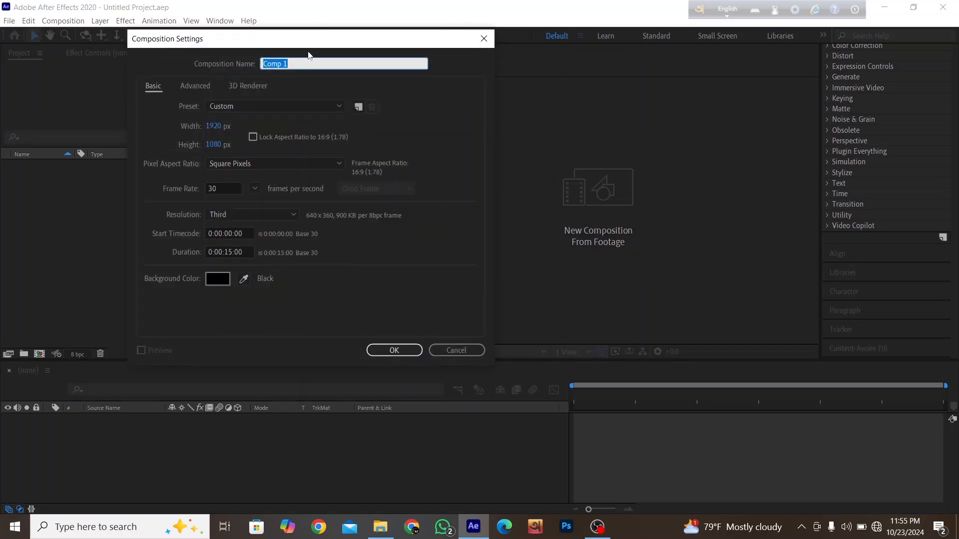
key("BackSpace")
type("text")
left_click(394, 350)
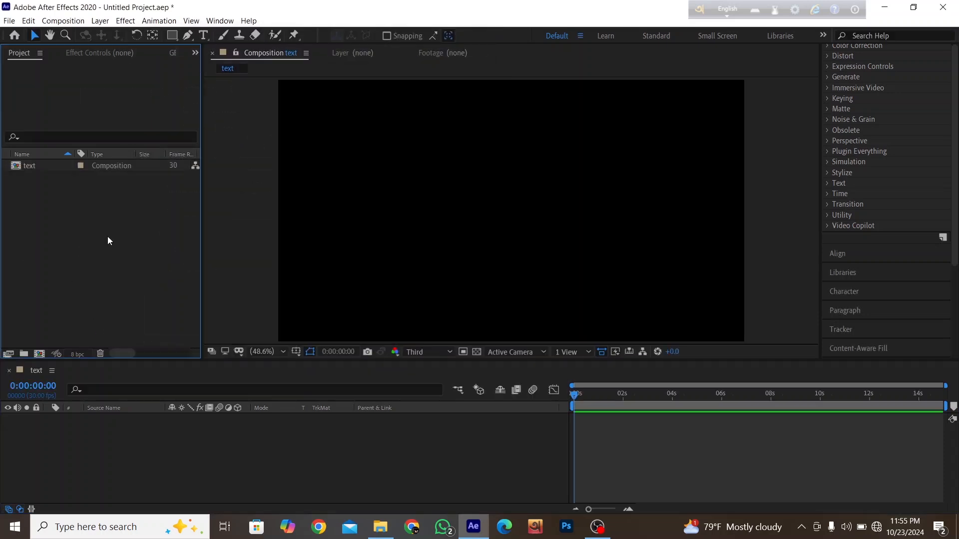
Import book.jpeg from the Pictures folder and add it as a layer in the text composition.
double_click(107, 237)
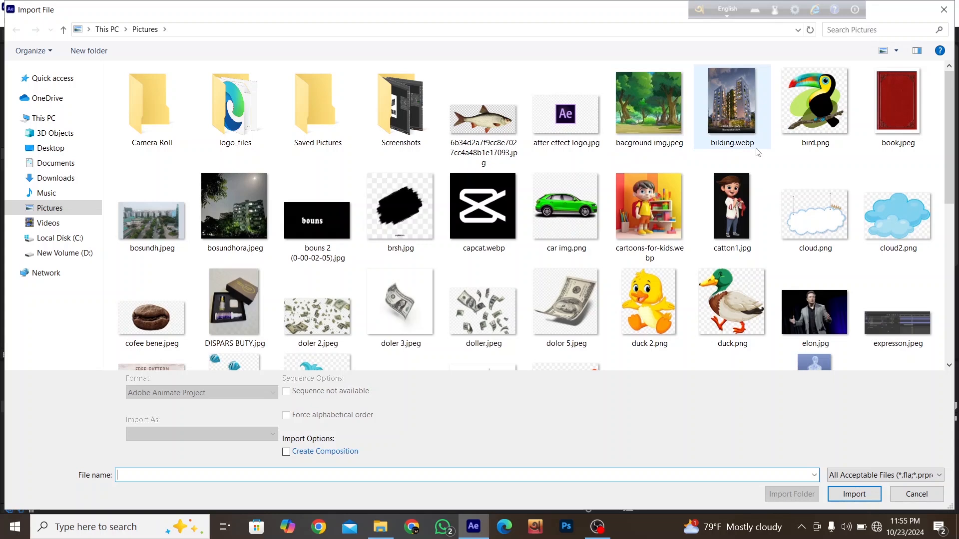
left_click(890, 125)
left_click(854, 494)
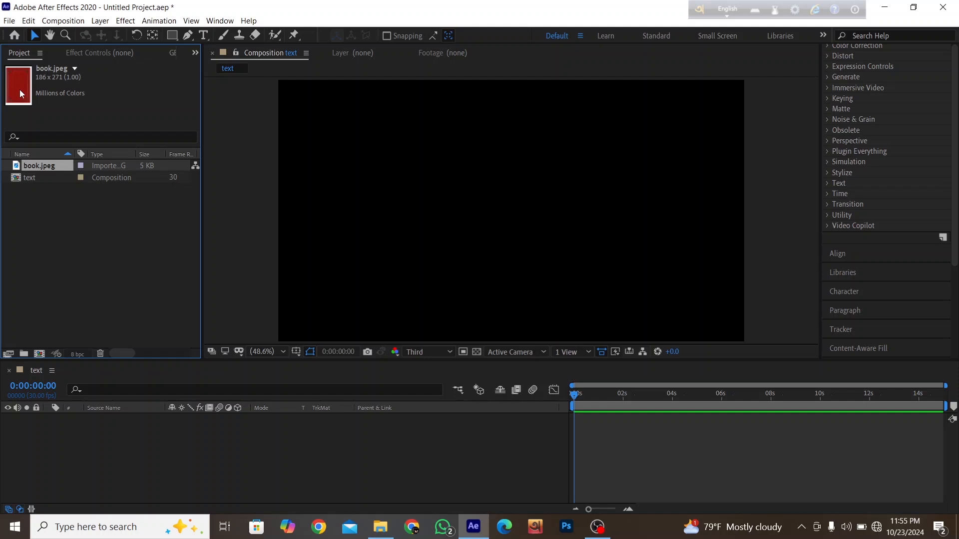
left_click_drag(50, 167, 165, 449)
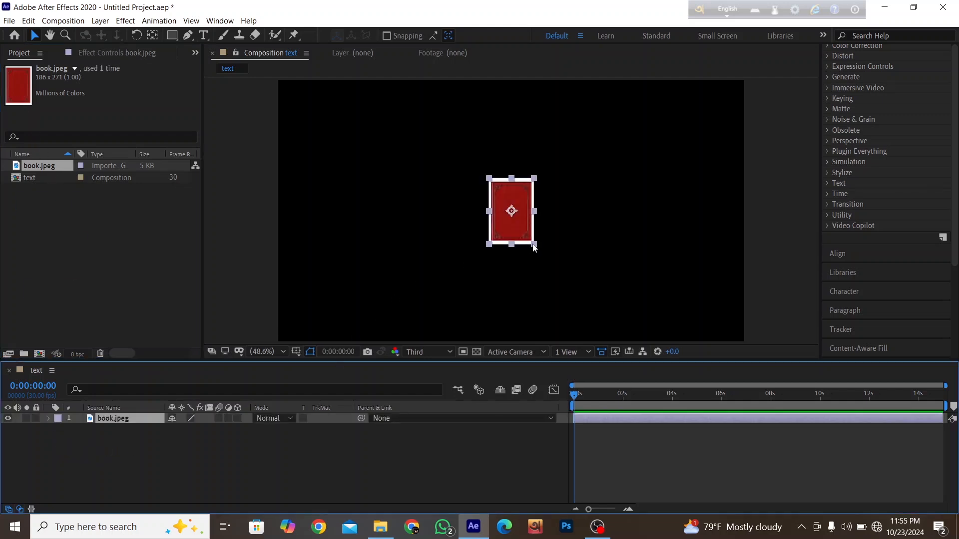
Stretch the book.jpeg layer until it nearly fills the frame and make it a 3D layer.
left_click_drag(534, 245, 729, 338)
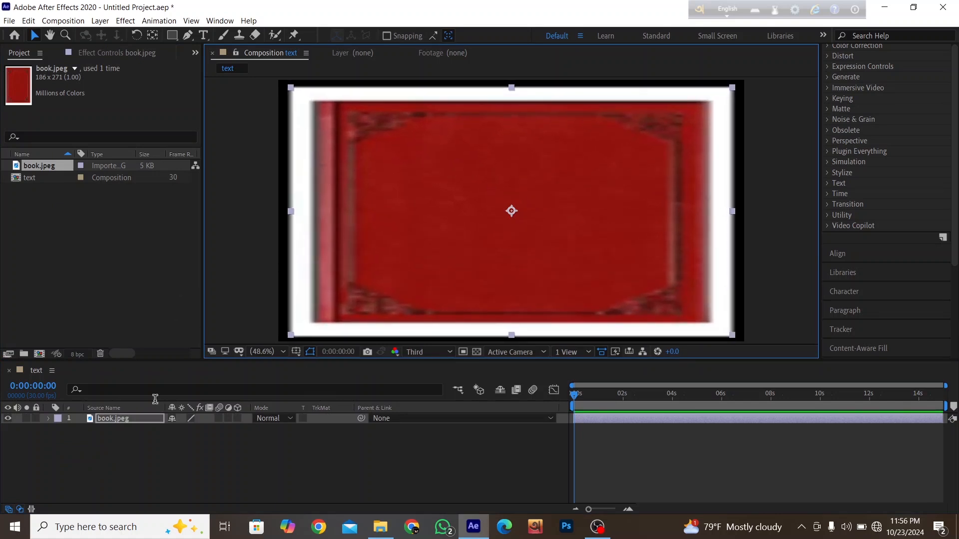
left_click(240, 419)
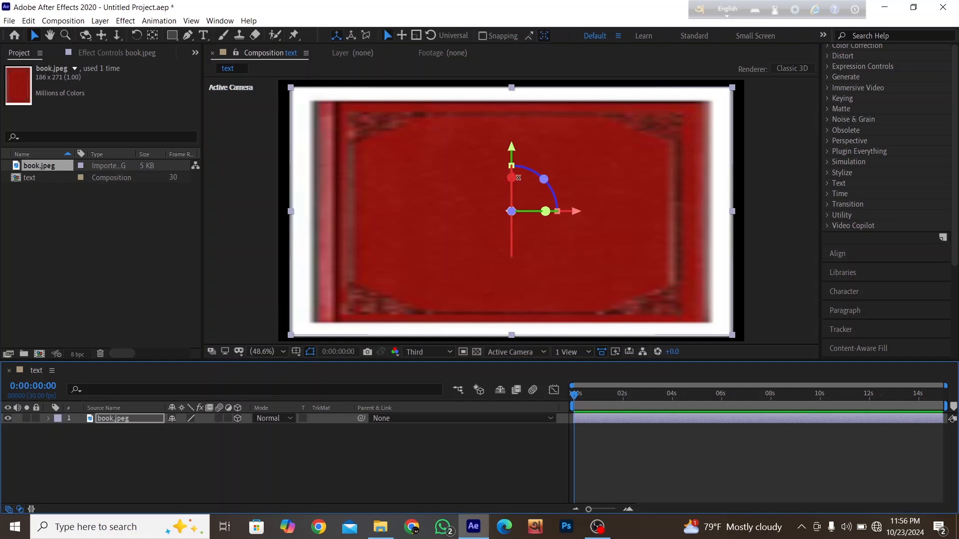
Switch the composition viewer to the 2 Views - Horizontal layout, with Top beside Active Camera.
left_click(577, 353)
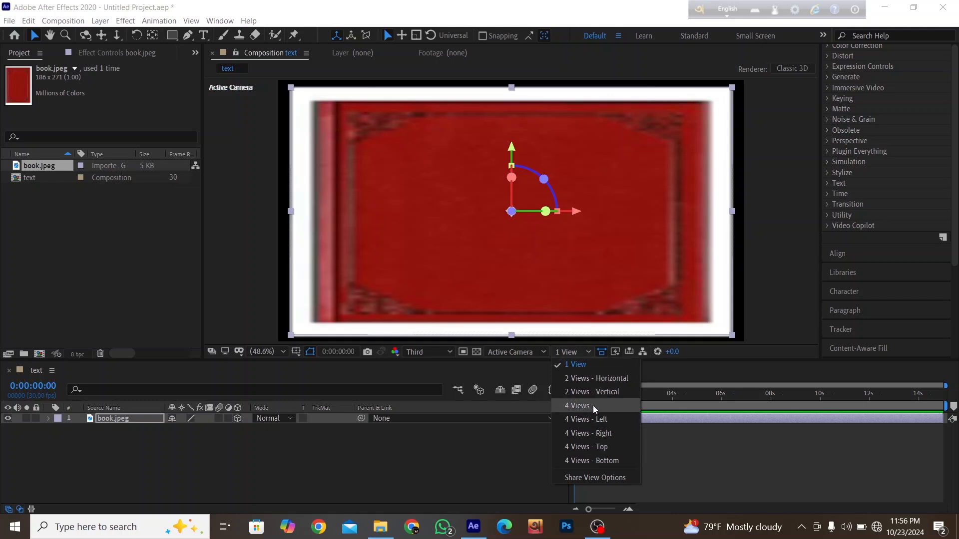
left_click(584, 379)
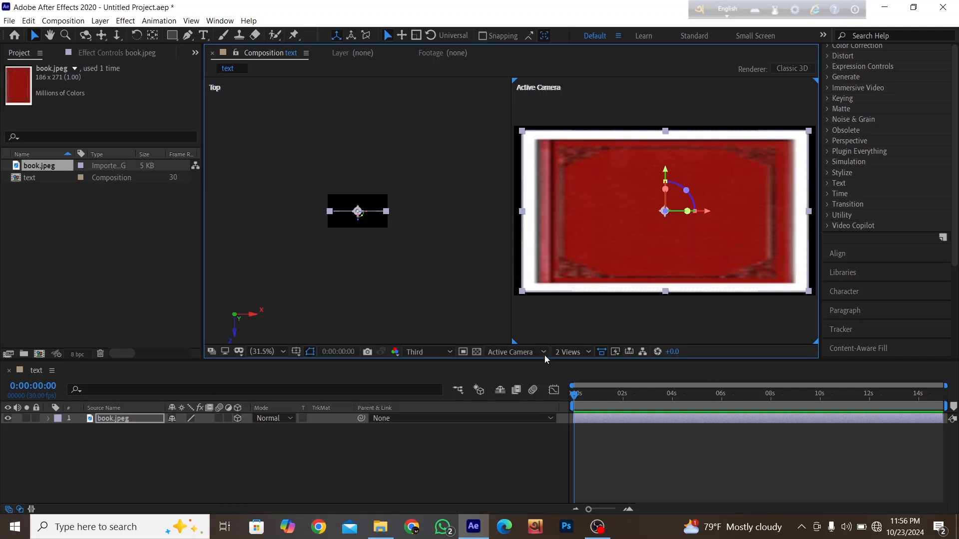
left_click(305, 257)
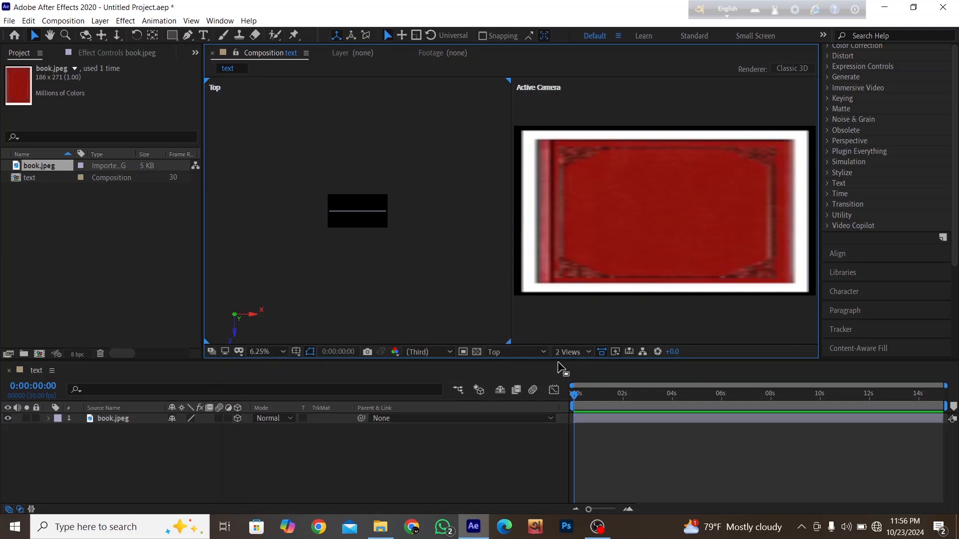
left_click(526, 351)
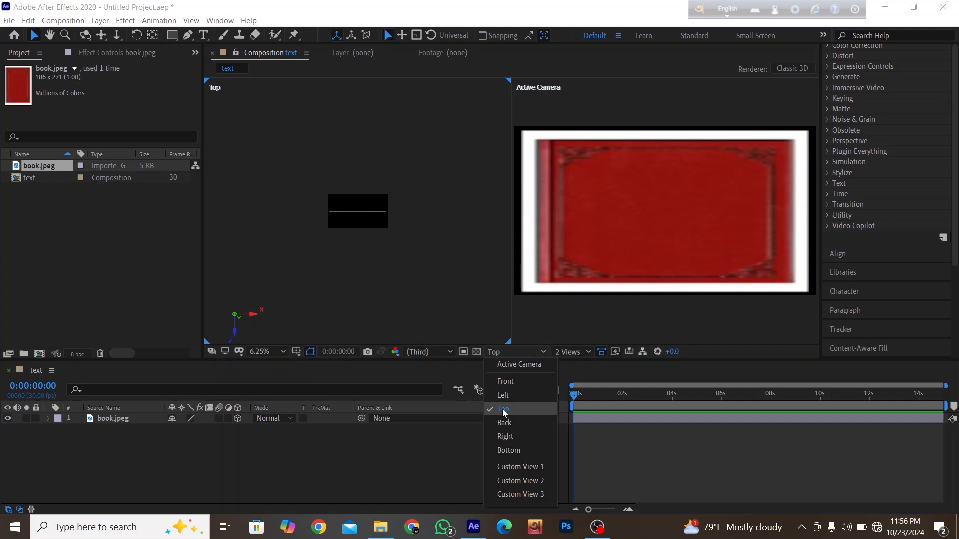
left_click(539, 337)
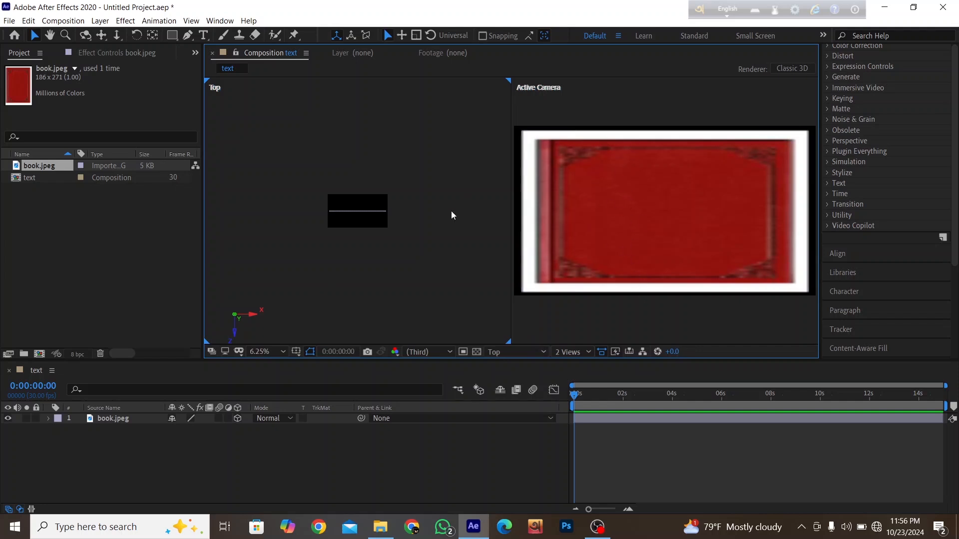
Tilt the book layer back about its X axis and lower it so it lies flat in the lower half of the frame.
left_click(658, 196)
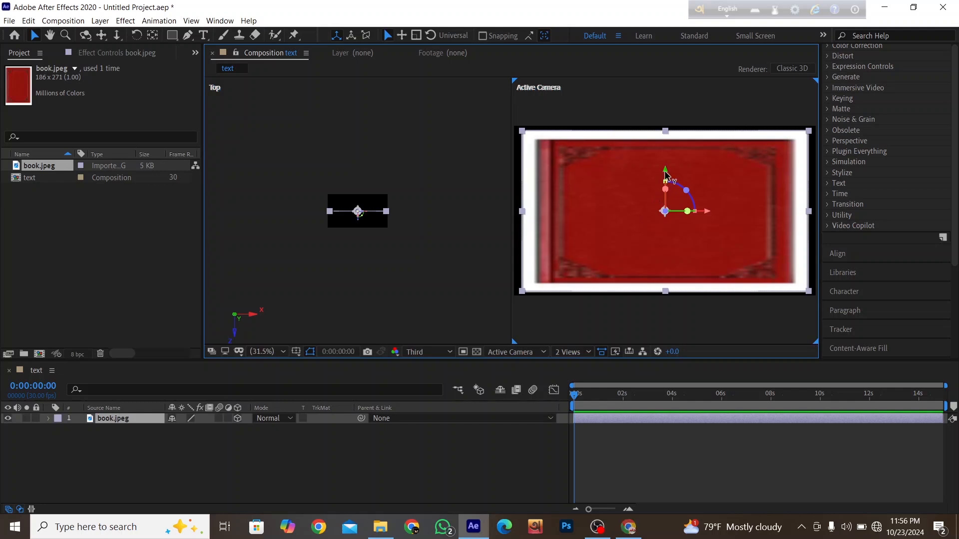
left_click_drag(662, 175, 689, 202)
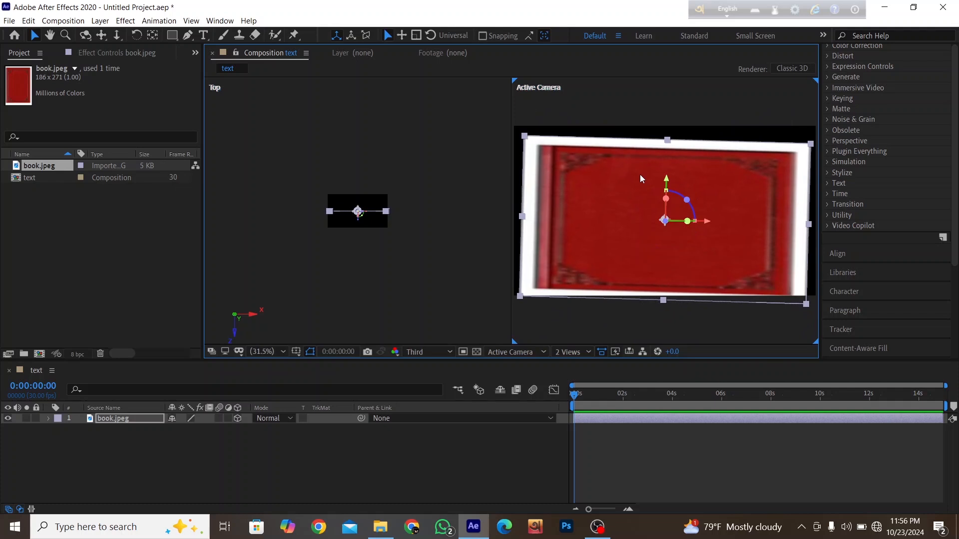
key("ctrl+z")
left_click_drag(663, 197, 672, 218)
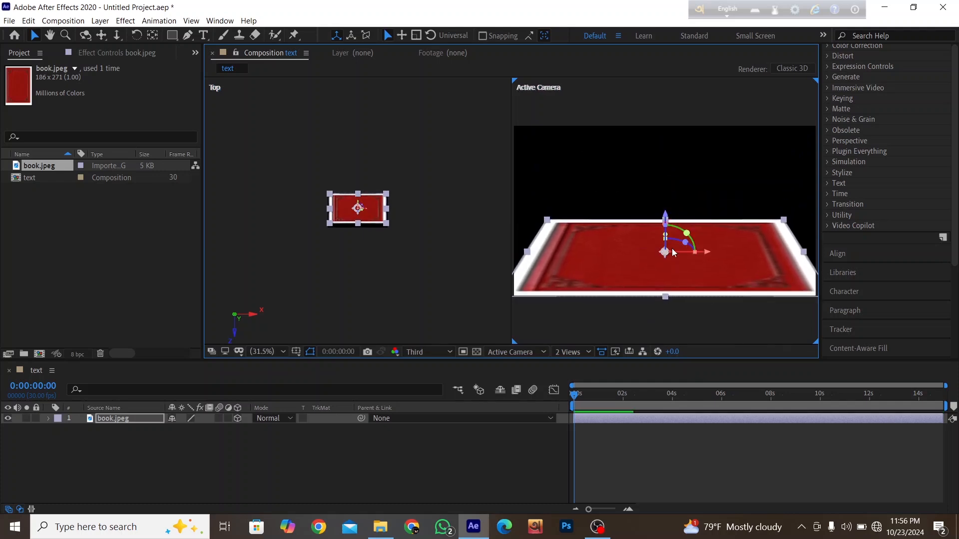
left_click(474, 467)
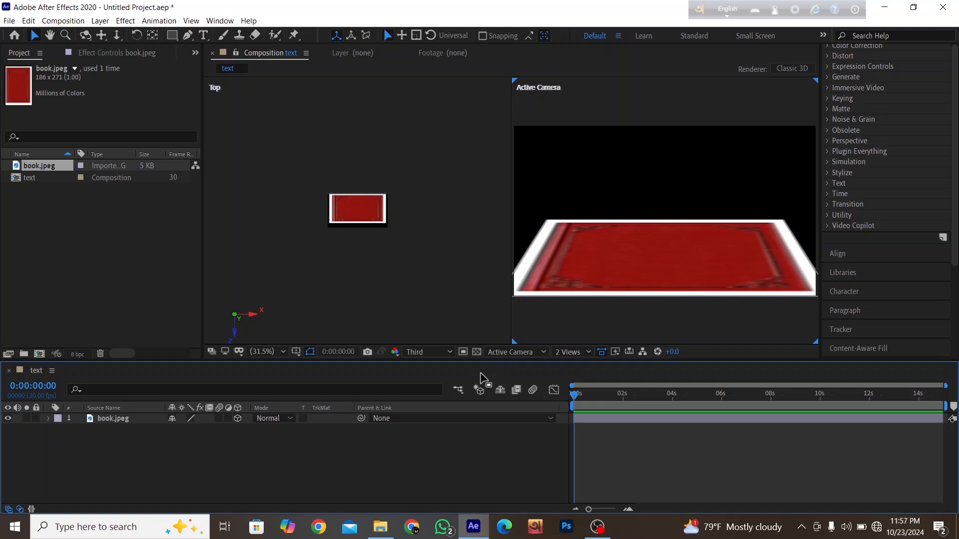
Return the composition viewer to the 1 View layout showing the Active Camera.
left_click(564, 354)
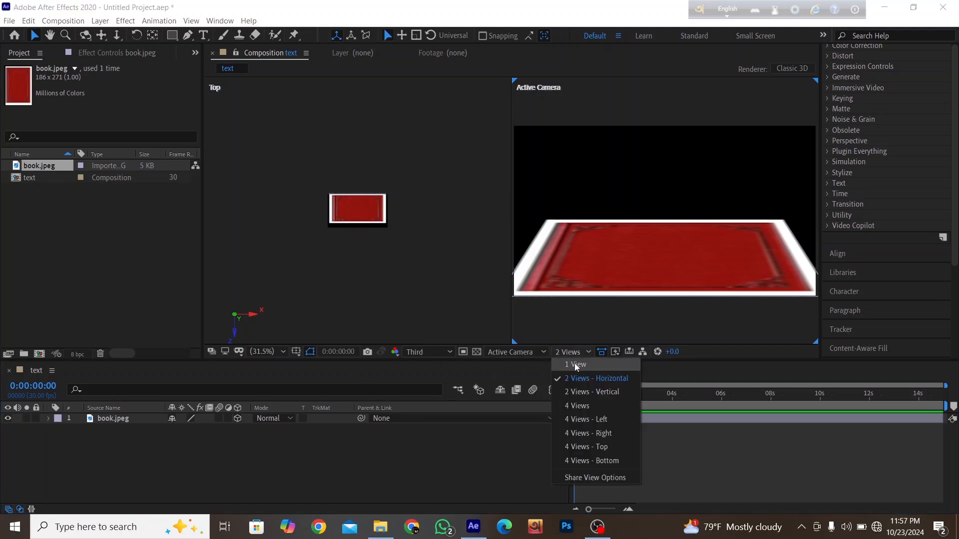
left_click(574, 365)
left_click(285, 473)
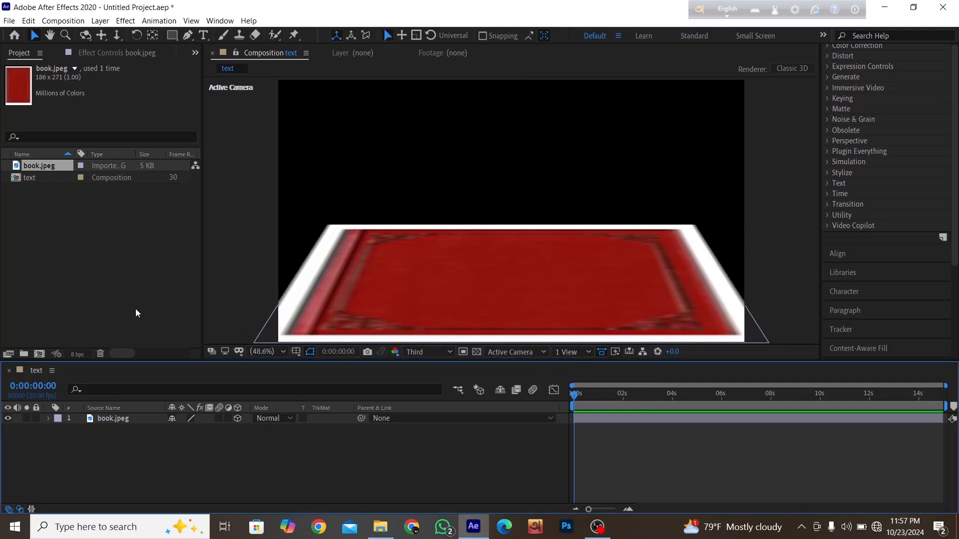
Add a text layer reading "easy edit" over the book's upper part and shift it slightly to the right.
left_click(203, 35)
left_click(459, 265)
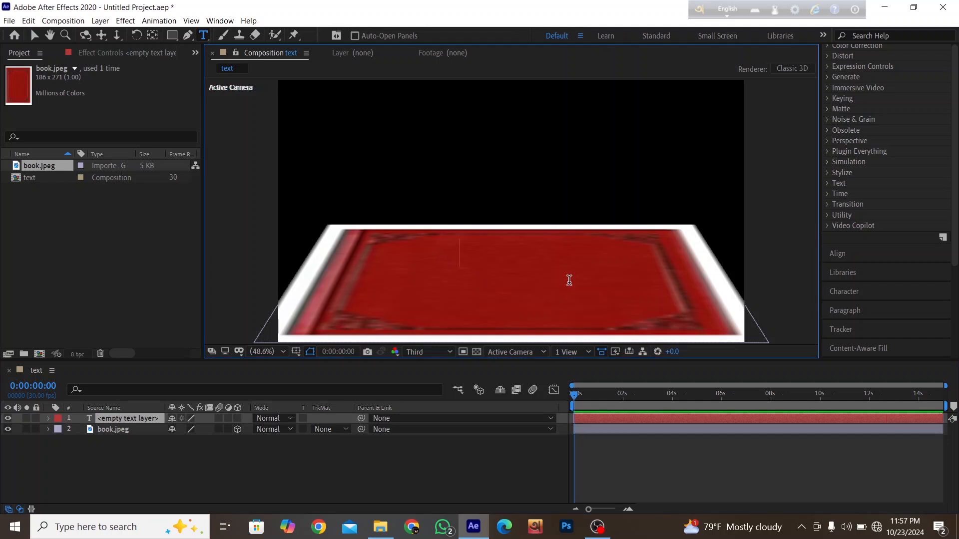
type("ea")
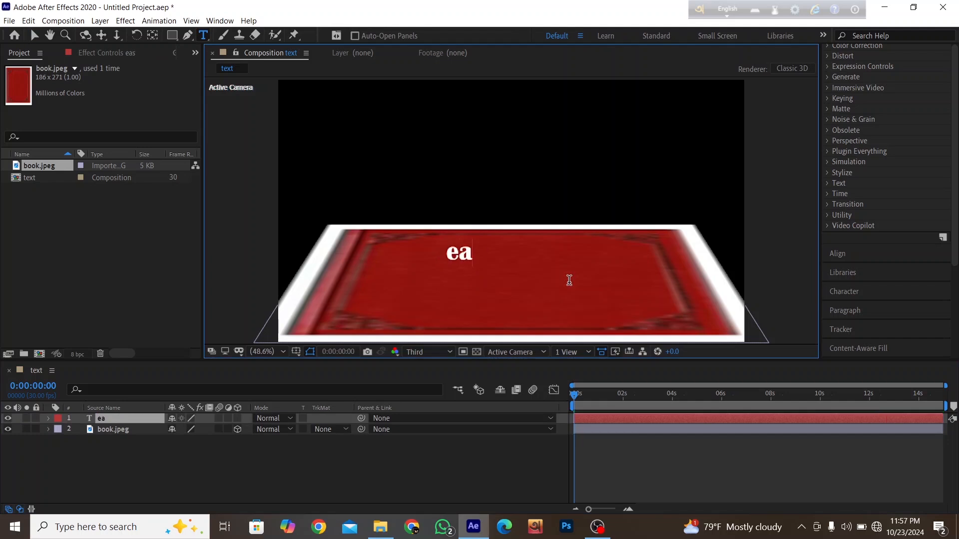
type("sy ne")
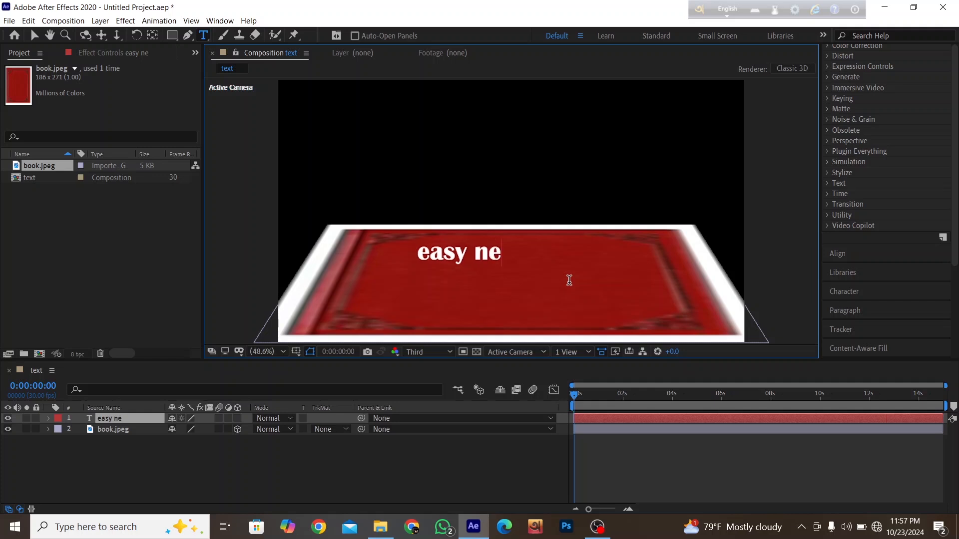
type("di")
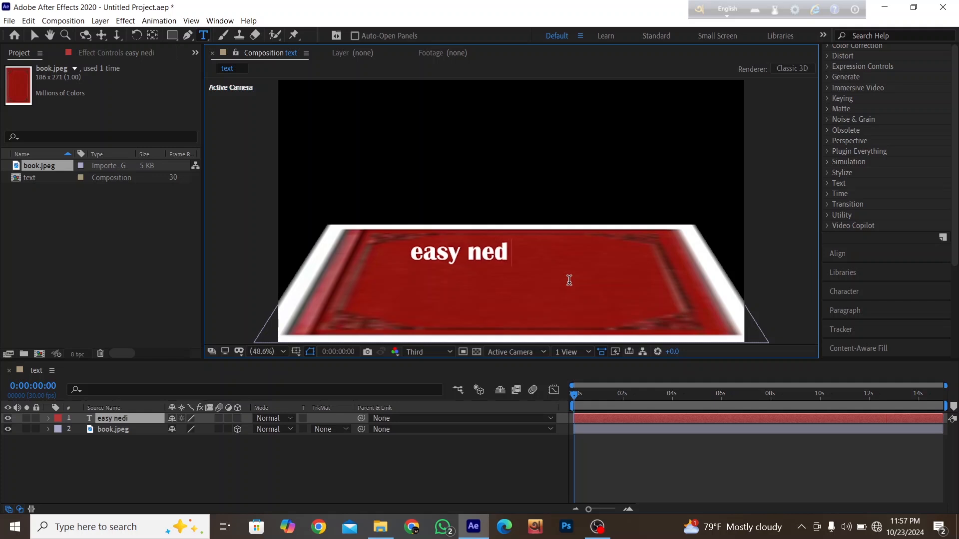
type("t")
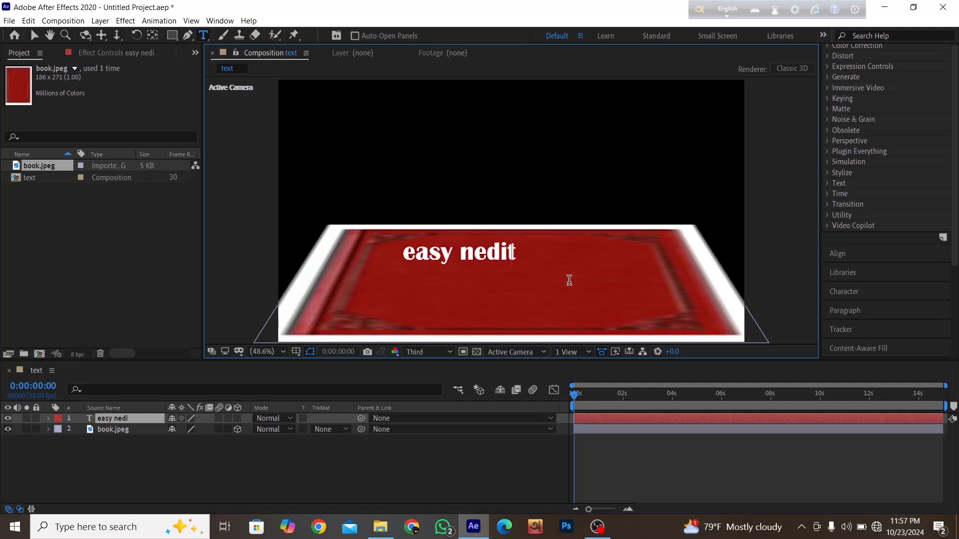
key("BackSpace")
key("BackSpace")
key("BackSpace")
key("BackSpace")
key("BackSpace")
key("BackSpace")
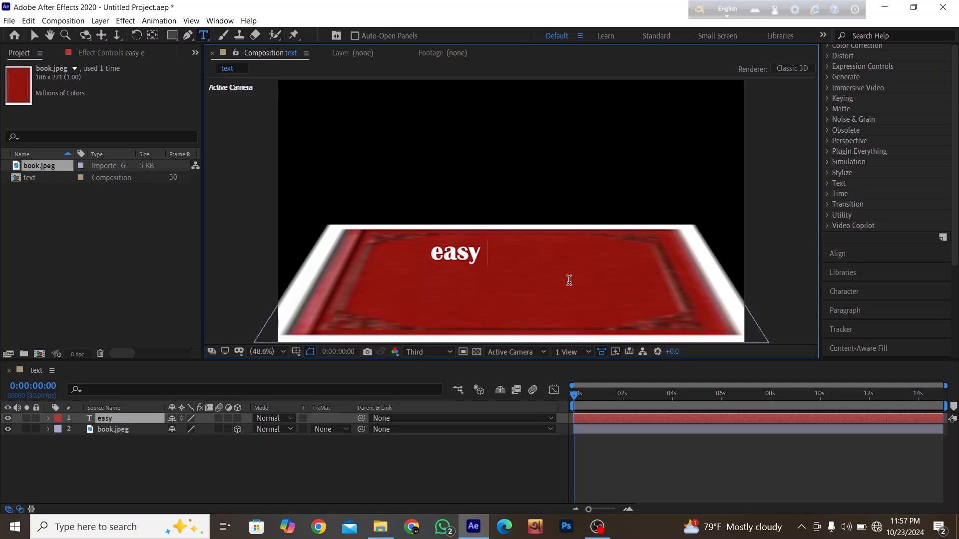
type("edit")
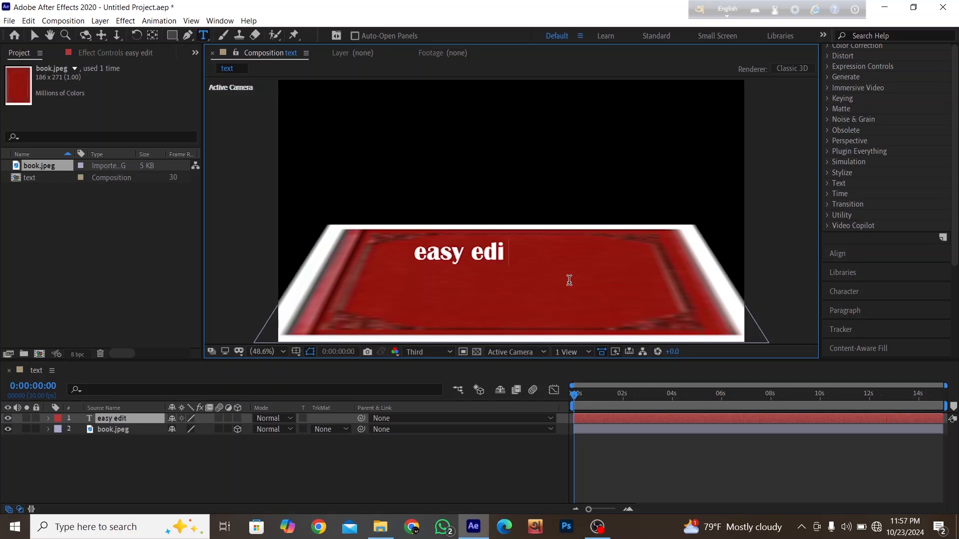
left_click(35, 36)
left_click_drag(479, 256, 522, 254)
Set the "easy edit" text to All Caps in the character formatting.
key("ctrl+t")
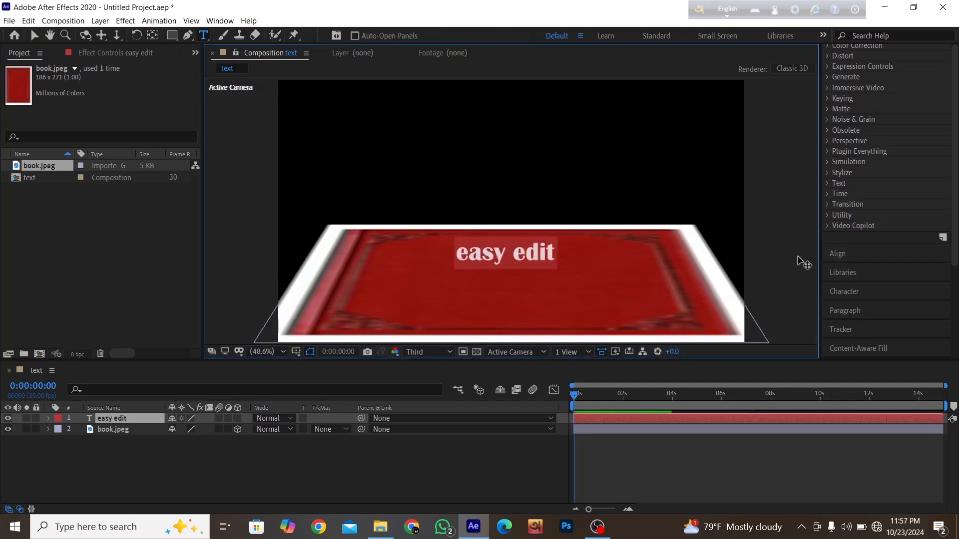
scroll(874, 240, "up", 3)
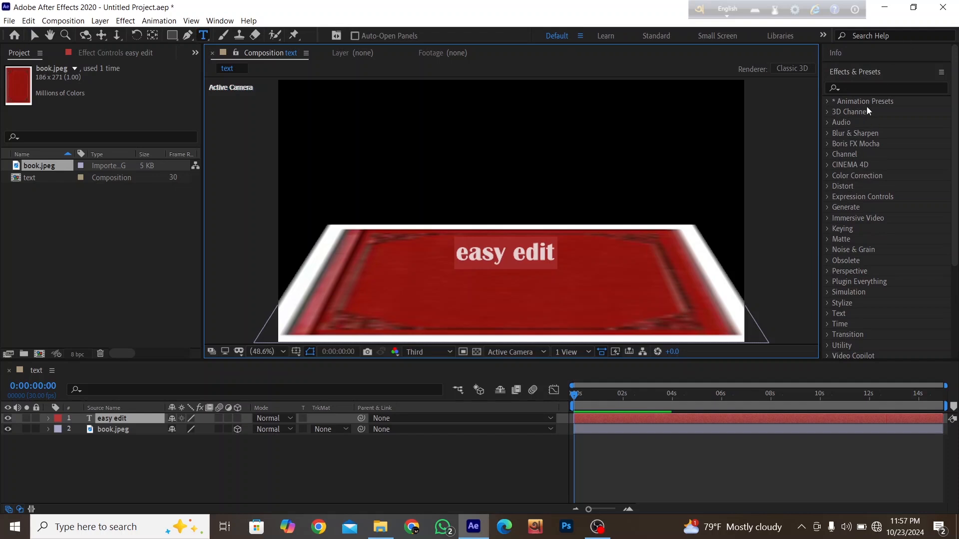
scroll(884, 197, "down", 3)
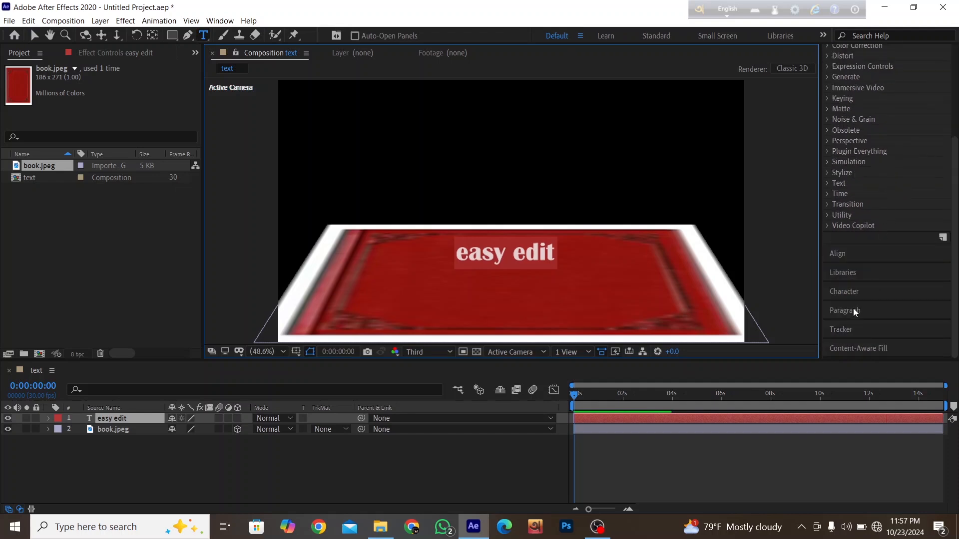
left_click(851, 292)
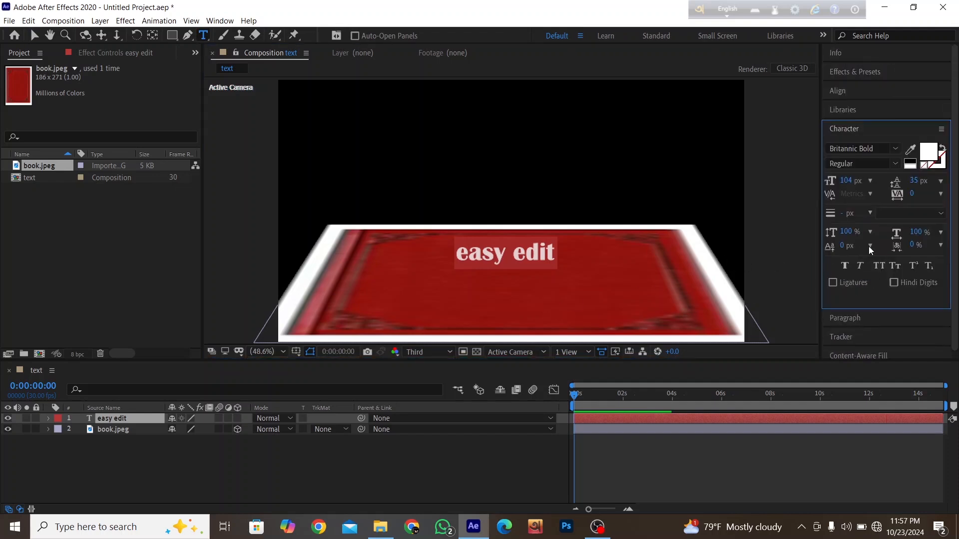
left_click(880, 266)
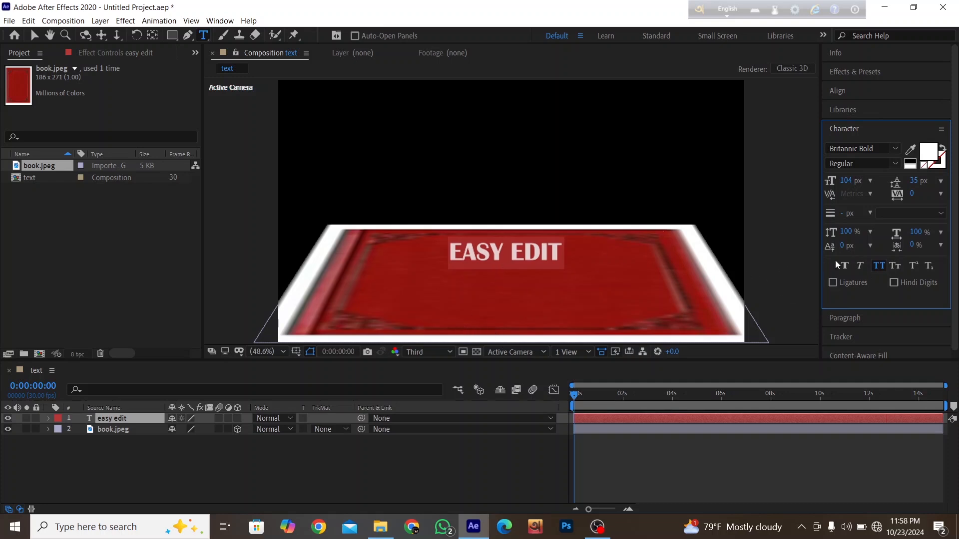
Align the text layer to the horizontal and vertical center of the composition.
left_click(838, 92)
left_click(855, 122)
left_click(919, 122)
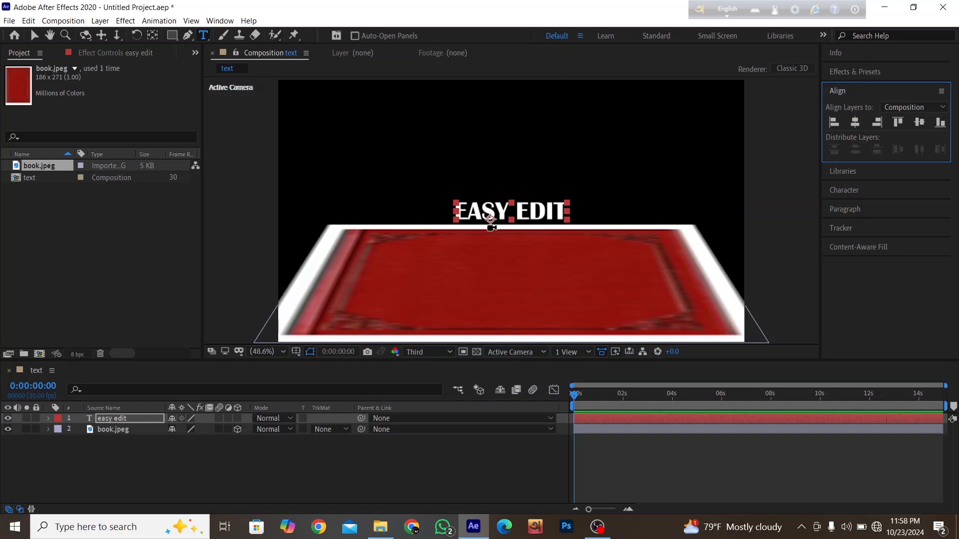
Nudge the EASY EDIT text slightly down and left above the book's back edge and deselect the layer.
left_click(489, 222)
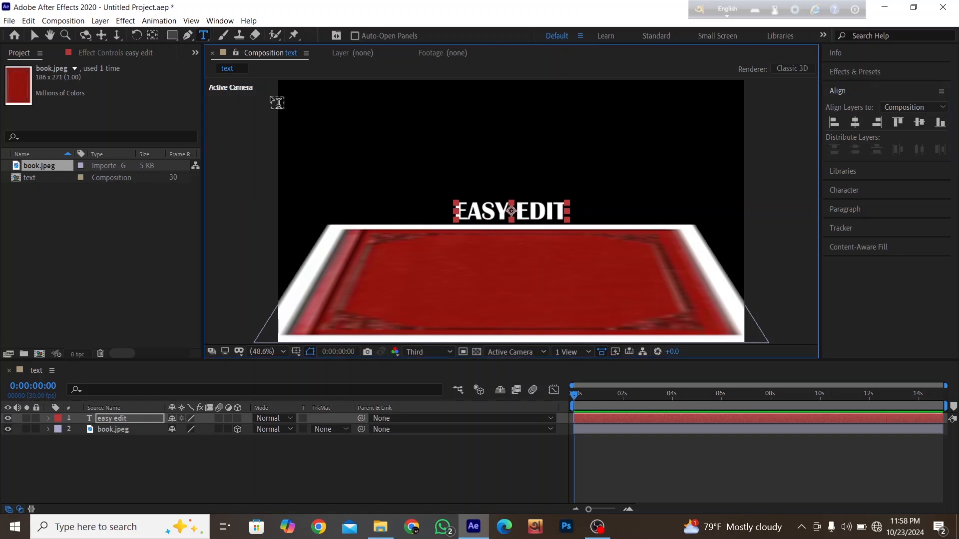
left_click(34, 35)
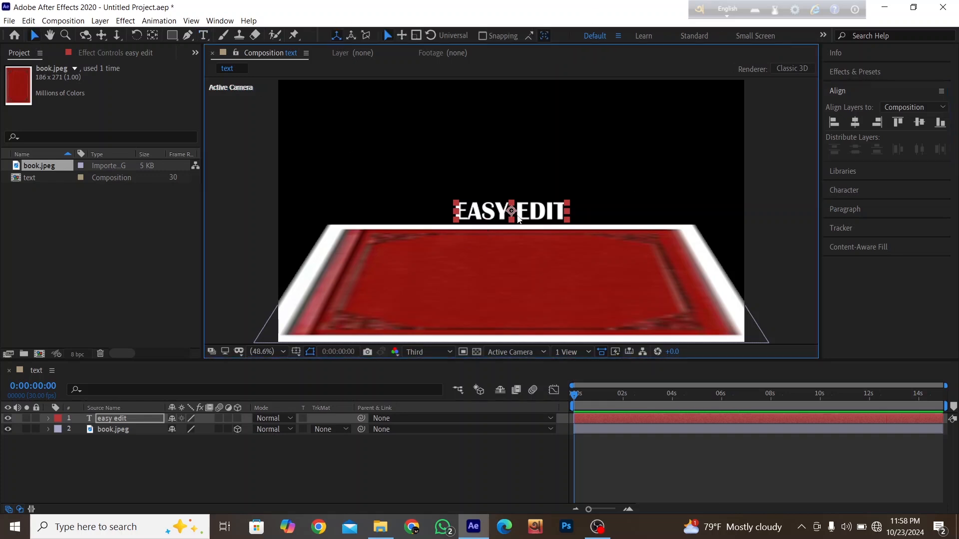
mouse_move(515, 216)
left_mouse_down()
mouse_move(518, 226)
mouse_move(511, 212)
left_mouse_up()
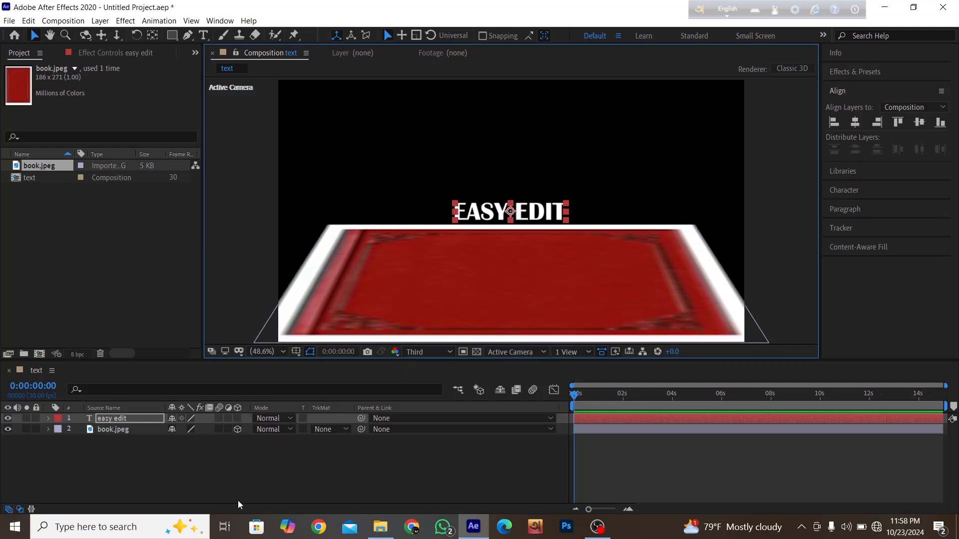
left_click(242, 465)
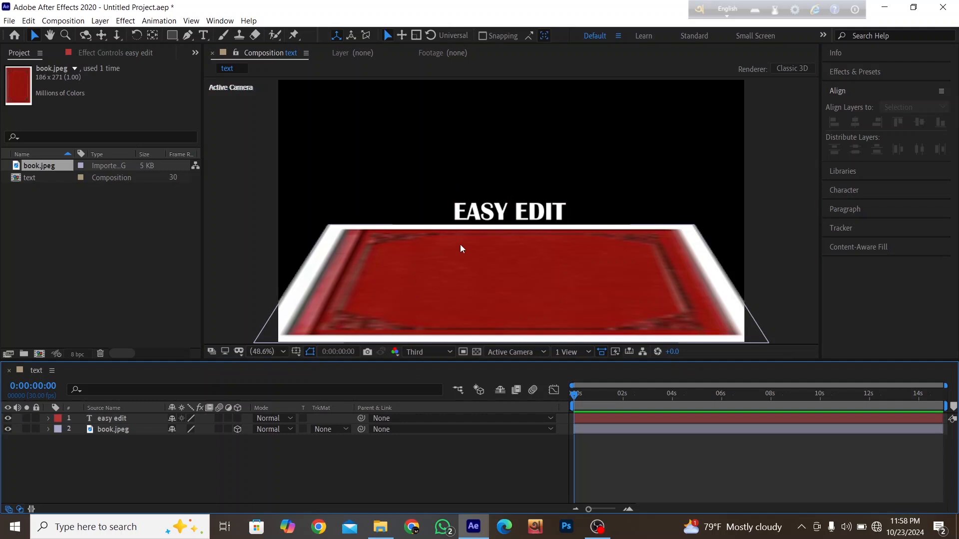
Draw a rectangular mask around the EASY EDIT text on its layer and delete the stray small second mask.
left_click(116, 418)
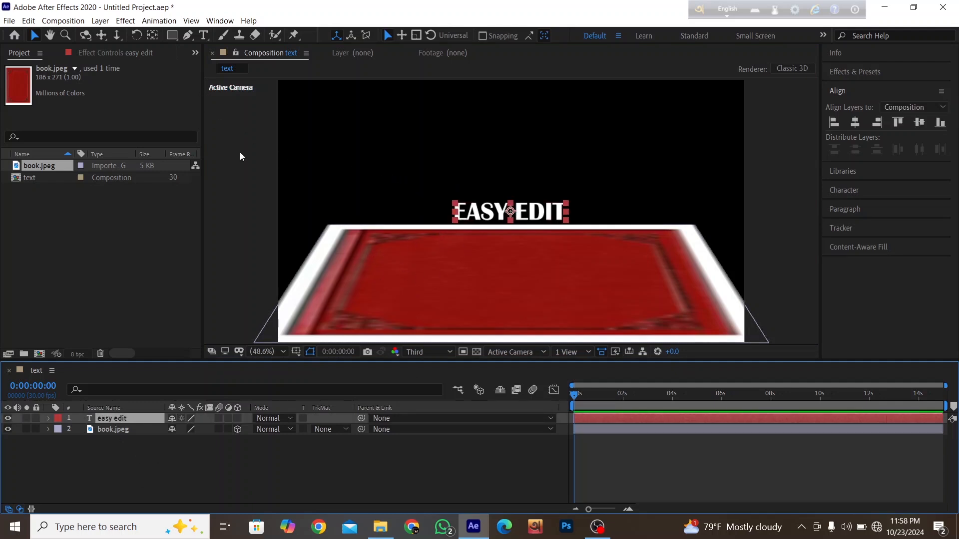
left_click(171, 35)
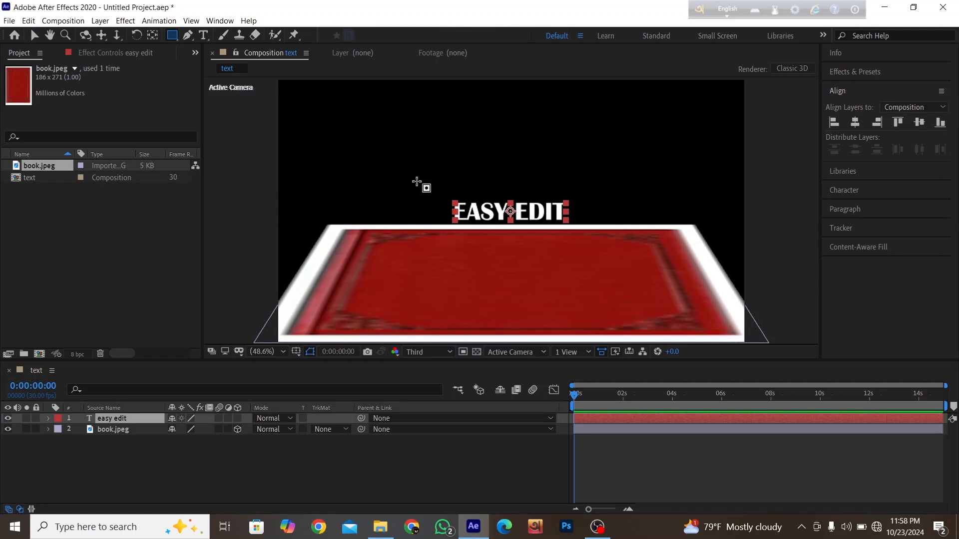
left_click_drag(429, 186, 611, 265)
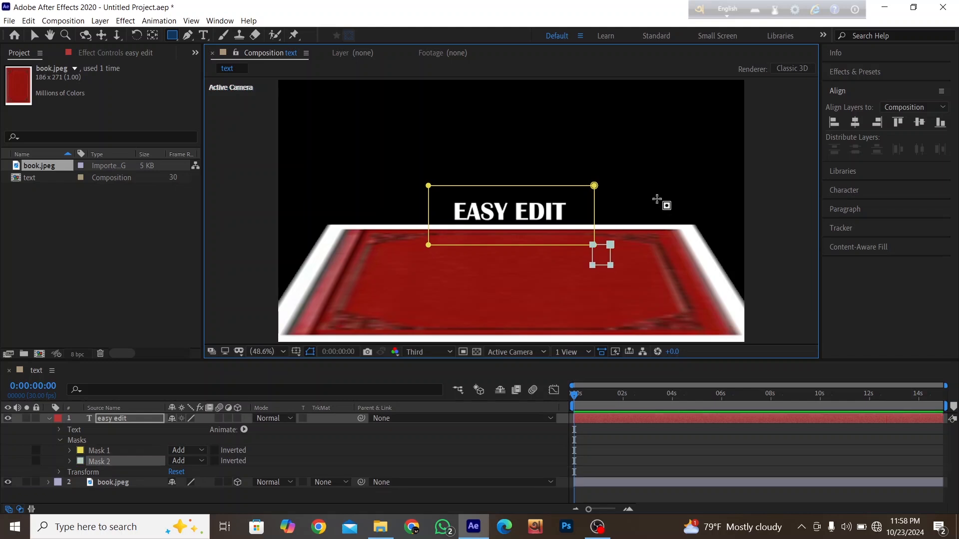
key("Delete")
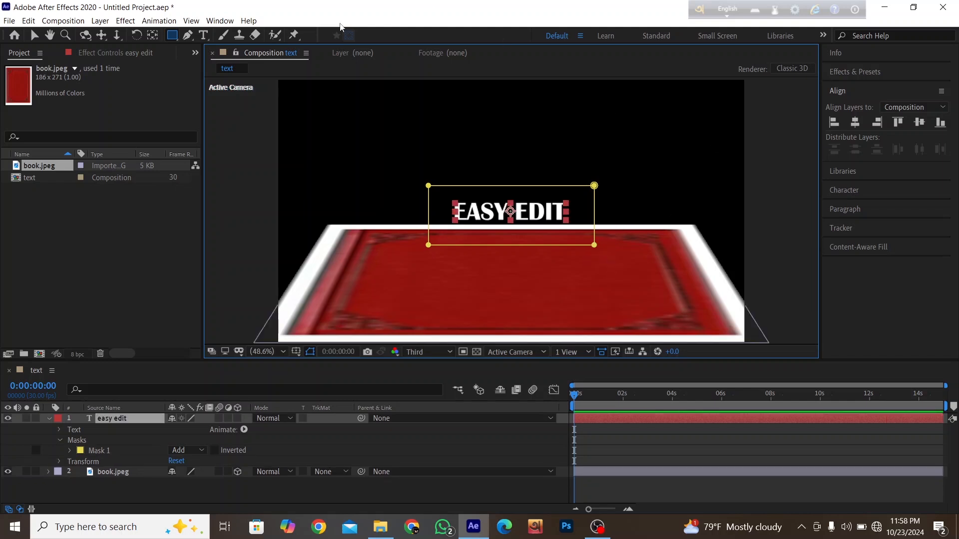
Shift the book image slightly to the left and lock the book.jpeg layer.
left_click(34, 36)
mouse_move(367, 245)
left_mouse_down()
mouse_move(440, 256)
mouse_move(364, 253)
mouse_move(360, 241)
left_mouse_up()
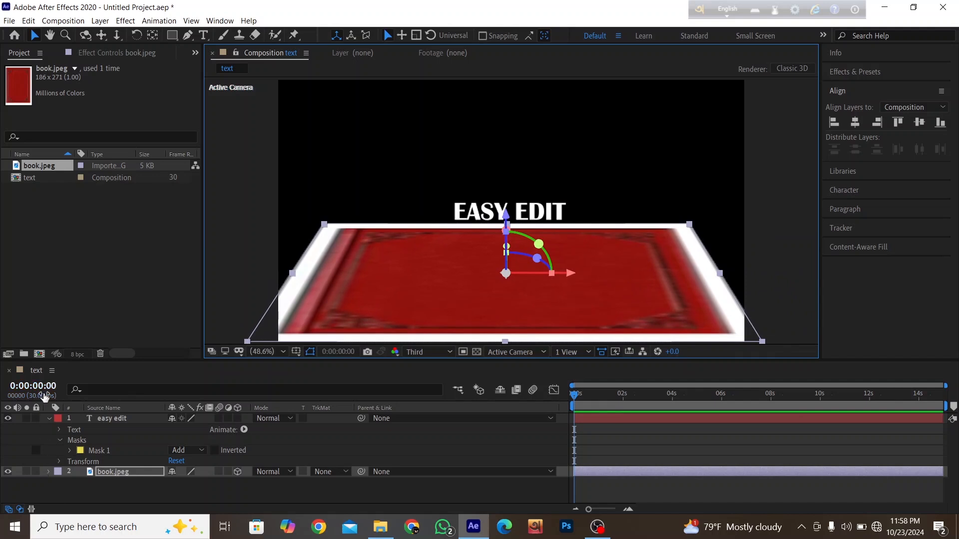
left_click(37, 471)
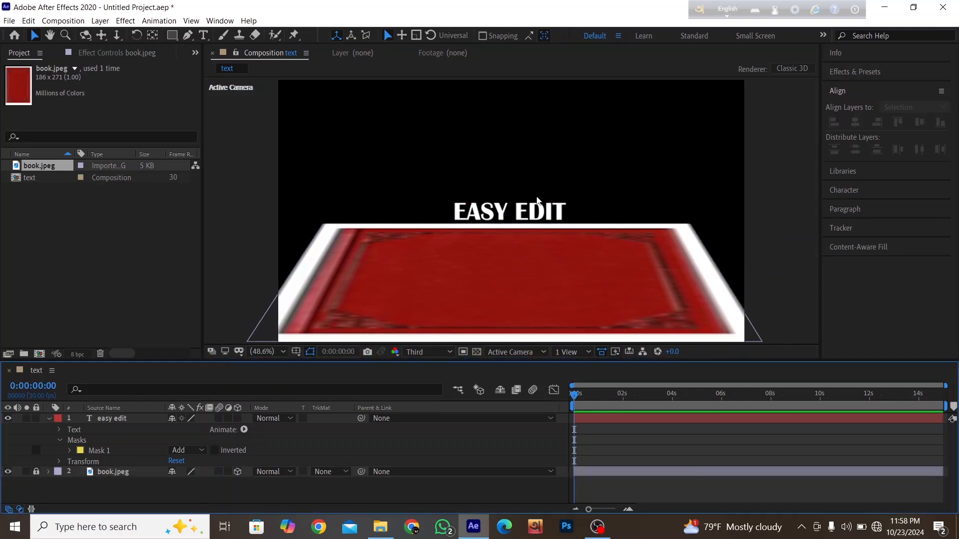
Stretch the lower edge of the text layer's Mask 1 down toward the front part of the book and deselect.
left_click(537, 201)
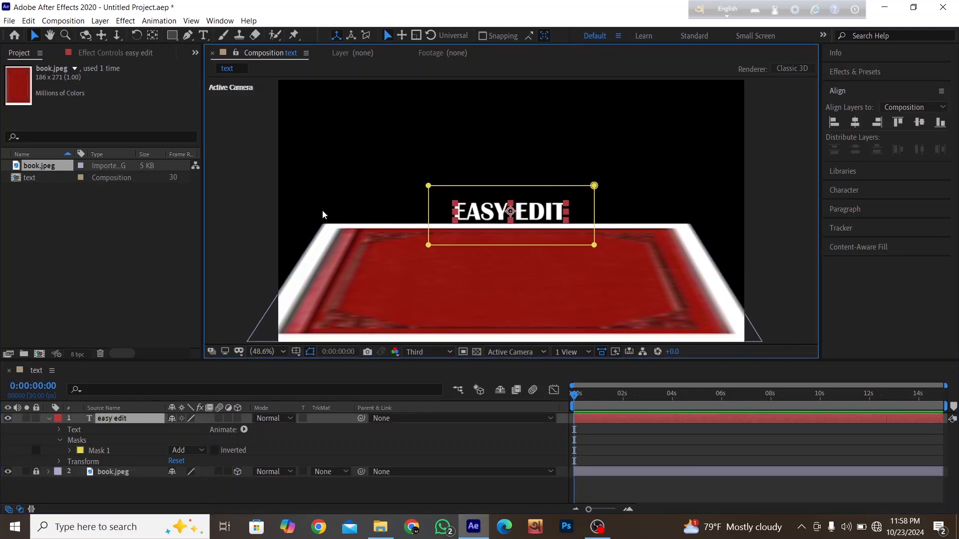
left_click(77, 441)
left_click_drag(398, 235, 611, 249)
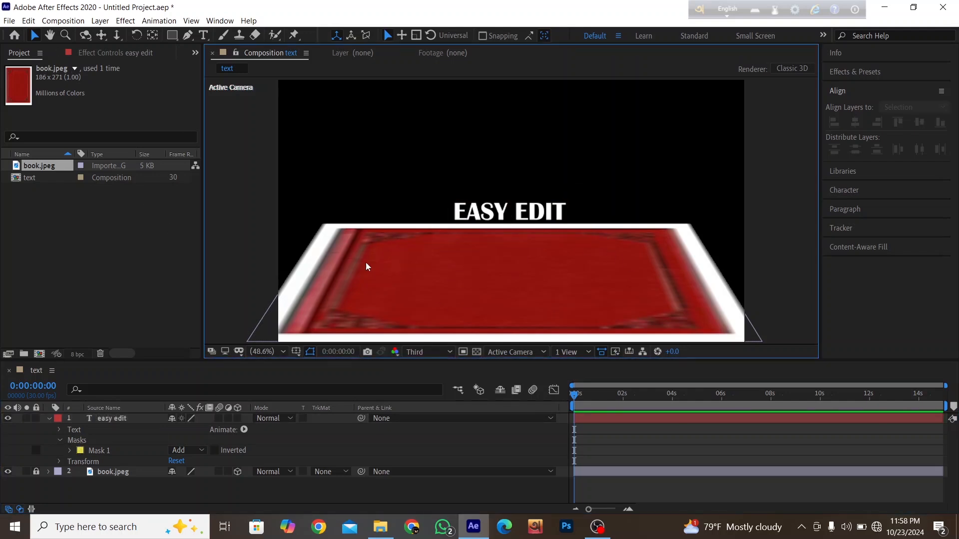
left_click(130, 438)
left_click(99, 450)
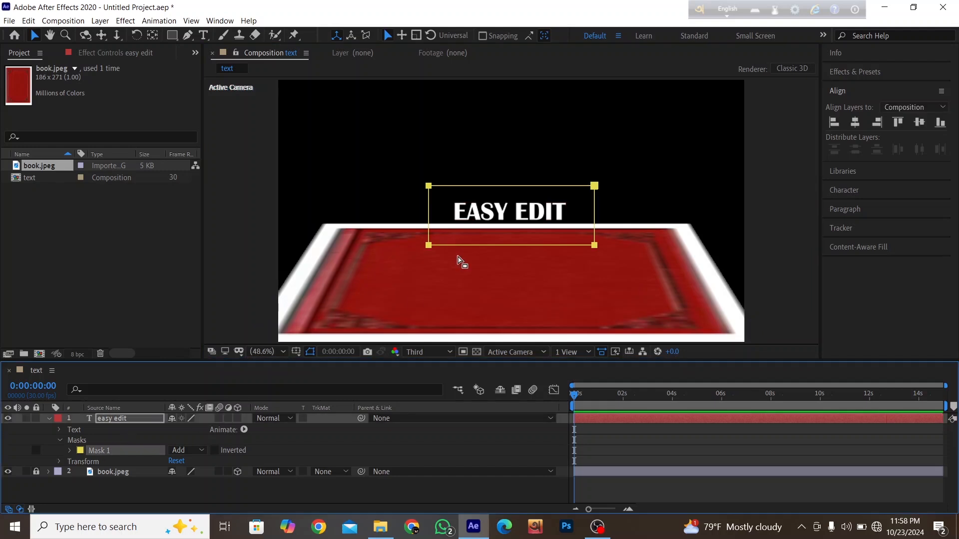
mouse_move(597, 249)
left_mouse_down()
mouse_move(608, 269)
mouse_move(594, 252)
left_mouse_up()
left_click_drag(388, 236, 627, 280)
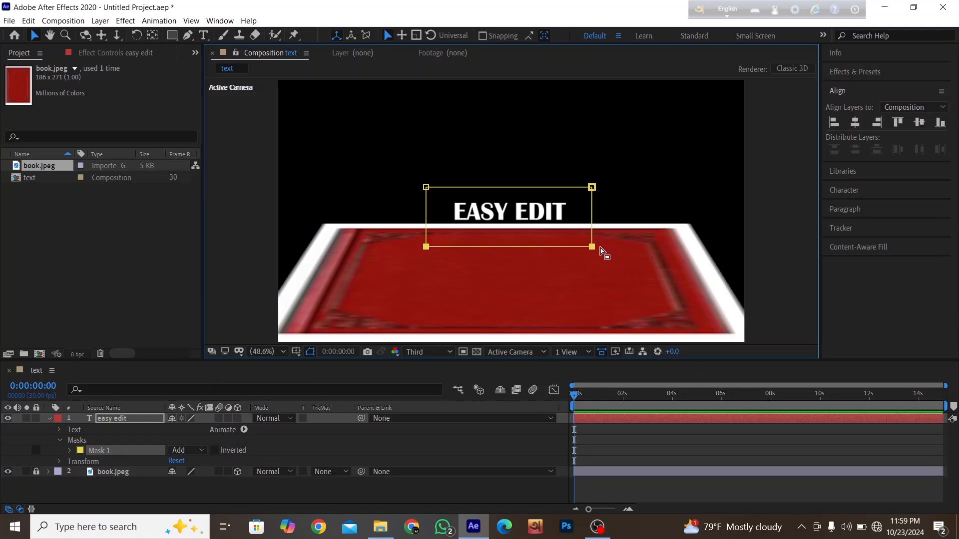
left_click_drag(593, 252, 590, 299)
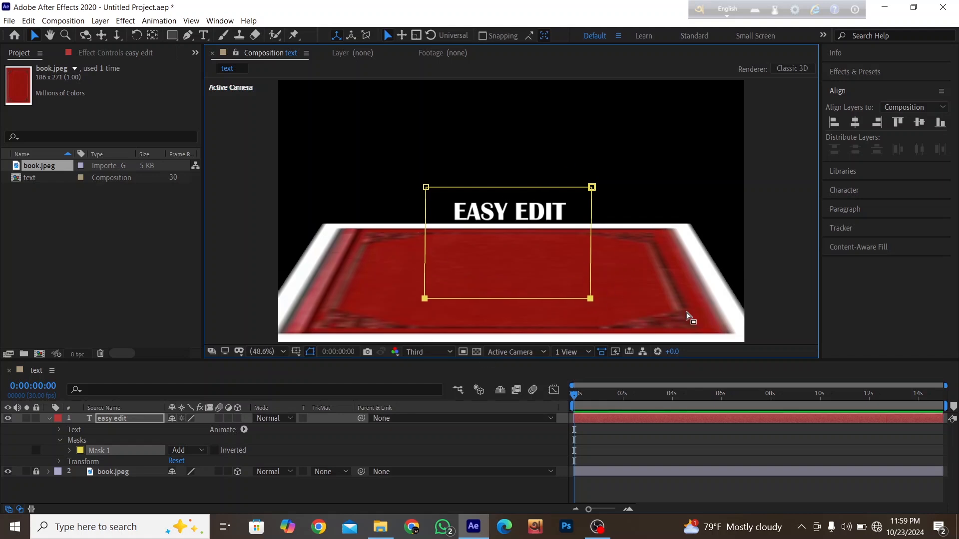
left_click(504, 496)
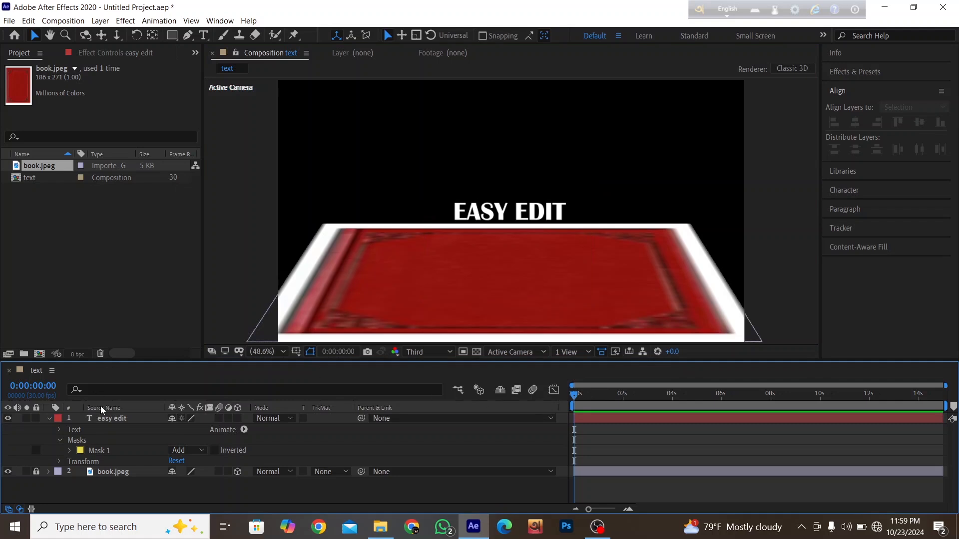
Animate the text's Position with a start Y of 1076.1 and its current spot just past 1 second, ending the work area near 6 seconds.
left_click(98, 421)
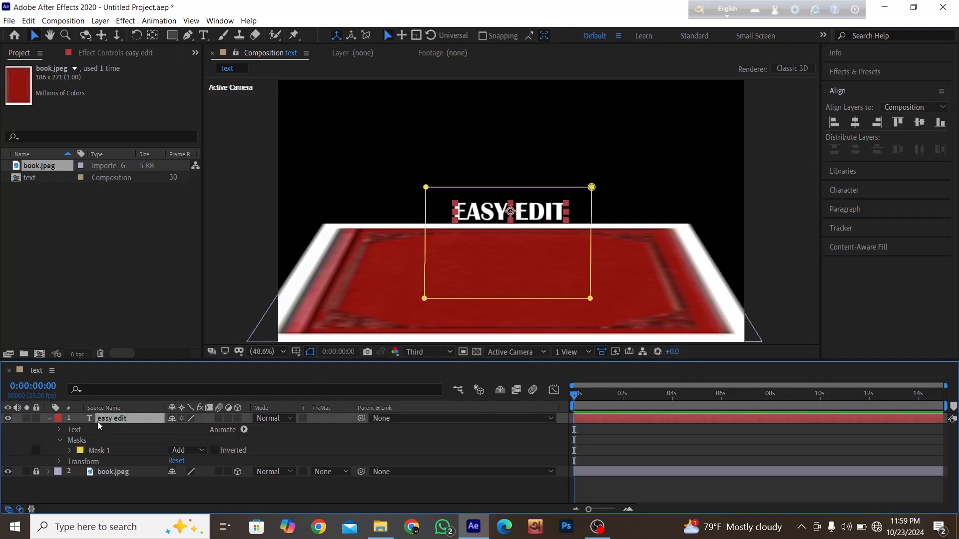
key("p")
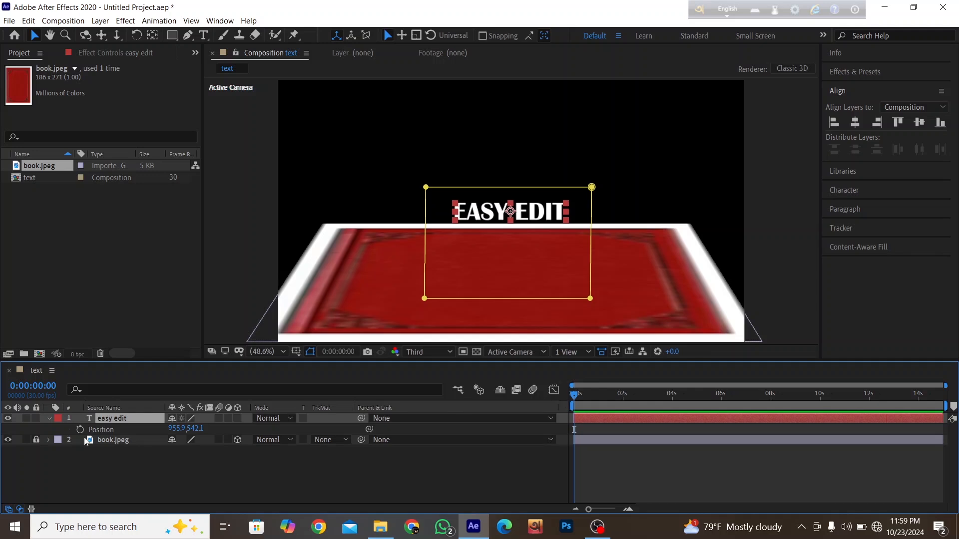
left_click(80, 429)
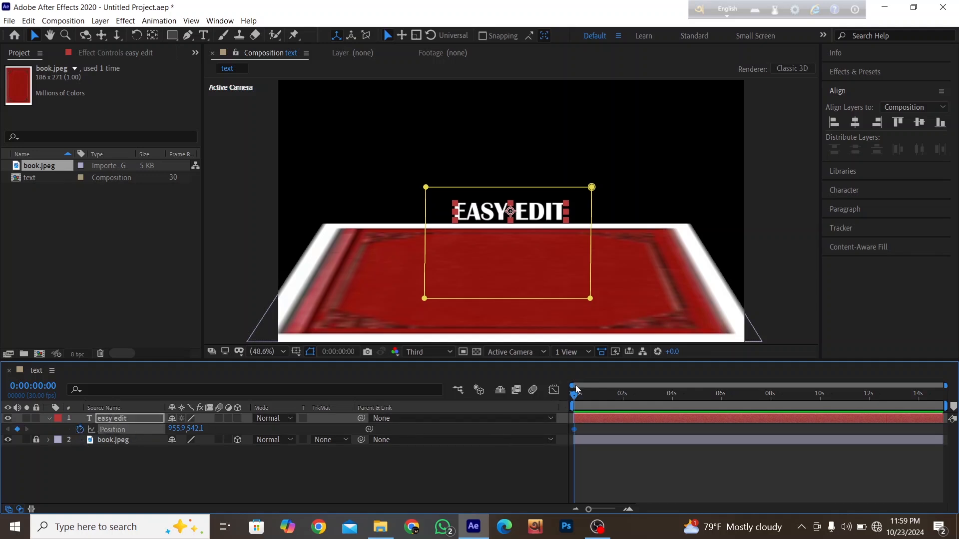
left_click_drag(574, 429, 605, 427)
left_click_drag(943, 405, 725, 407)
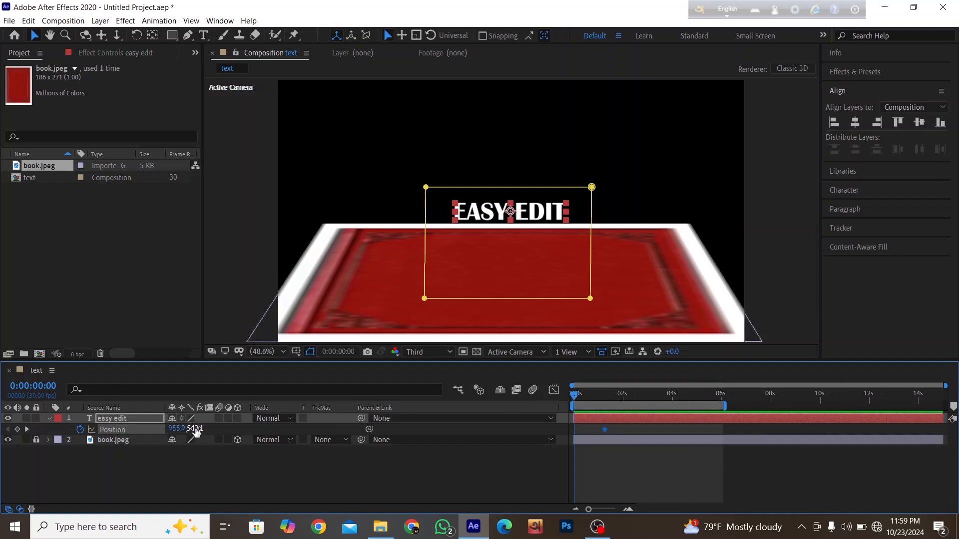
left_click_drag(195, 432, 550, 406)
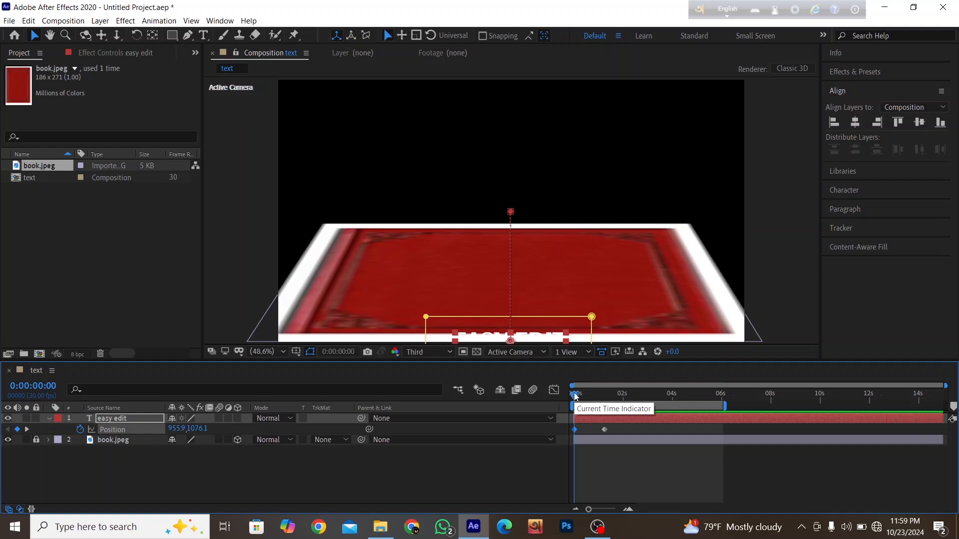
Preview the text's rising animation and scrub around its end keyframe.
key("space")
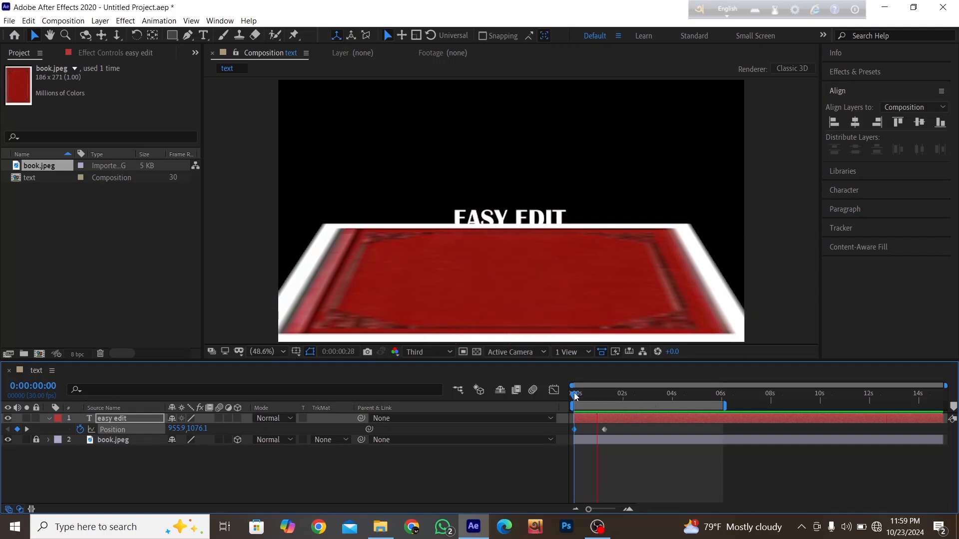
key("space")
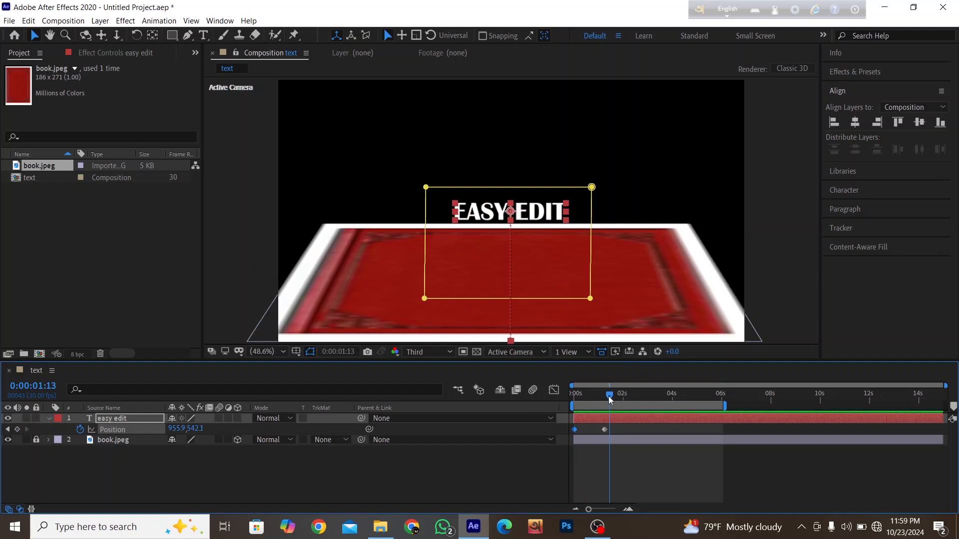
mouse_move(609, 399)
left_mouse_down()
mouse_move(566, 399)
mouse_move(615, 393)
left_mouse_up()
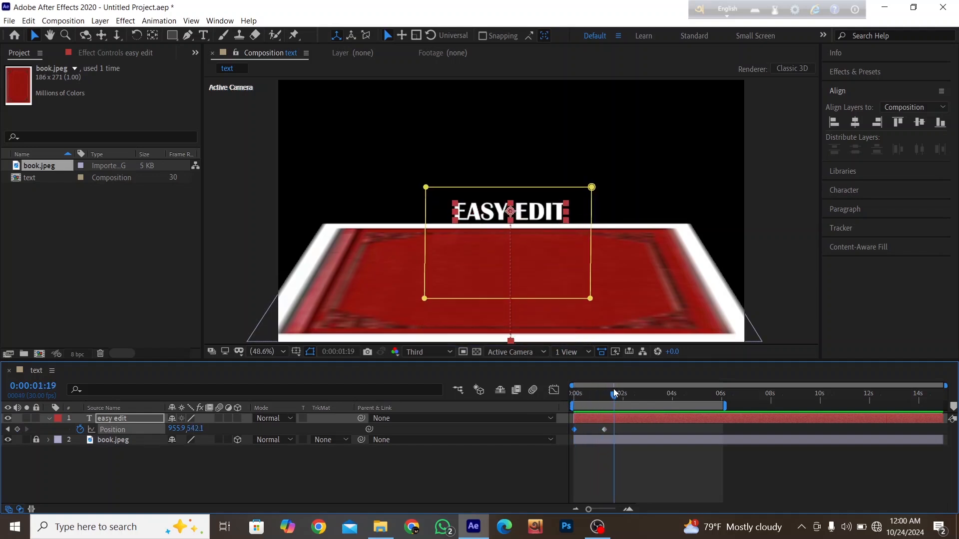
left_click(267, 486)
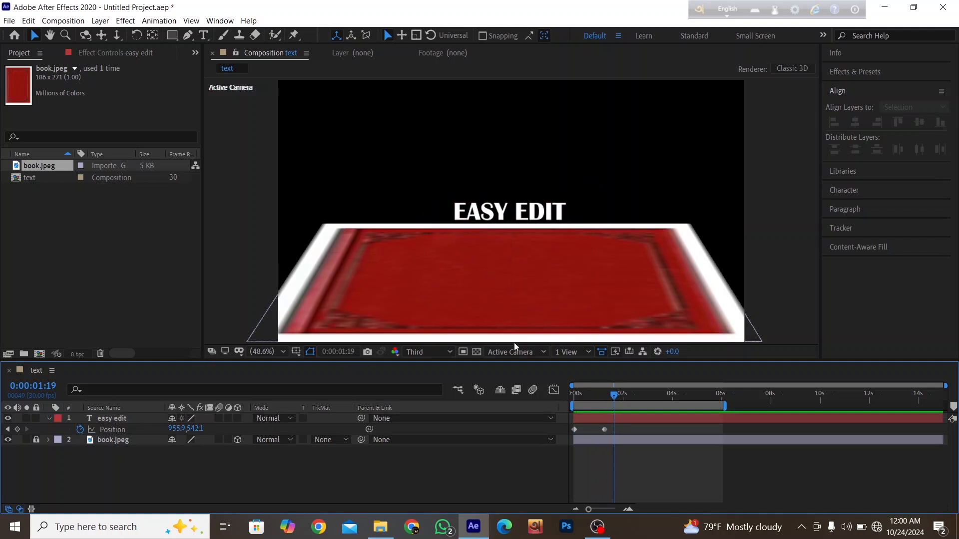
mouse_move(615, 395)
left_mouse_down()
mouse_move(573, 411)
mouse_move(607, 396)
left_mouse_up()
Reveal the easy edit layer's mask properties and set the Mask Feather to 53 pixels.
left_click(49, 418)
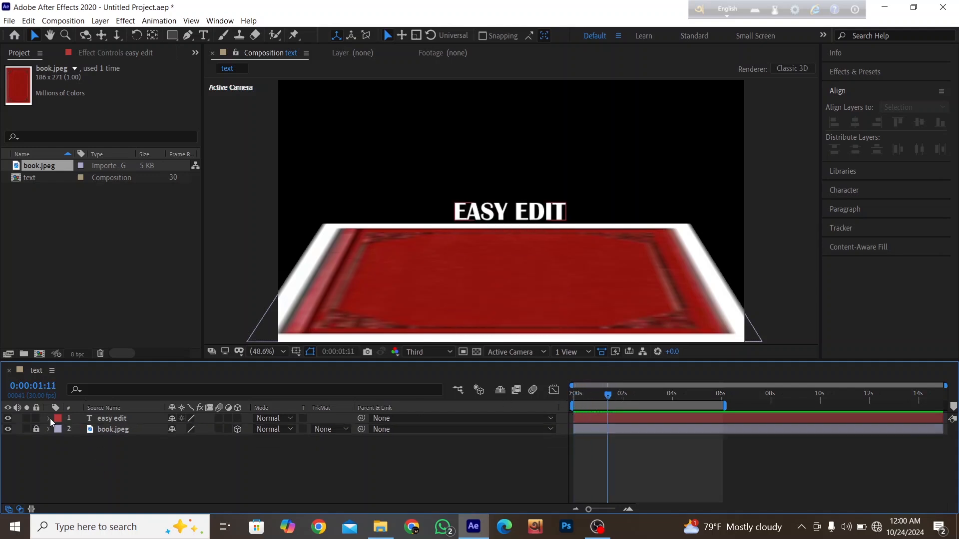
left_click(110, 423)
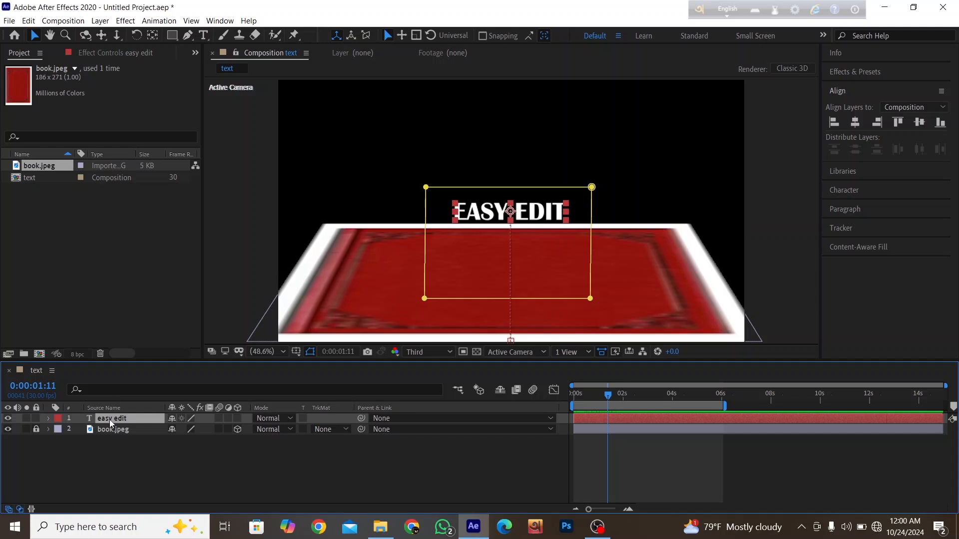
key("m")
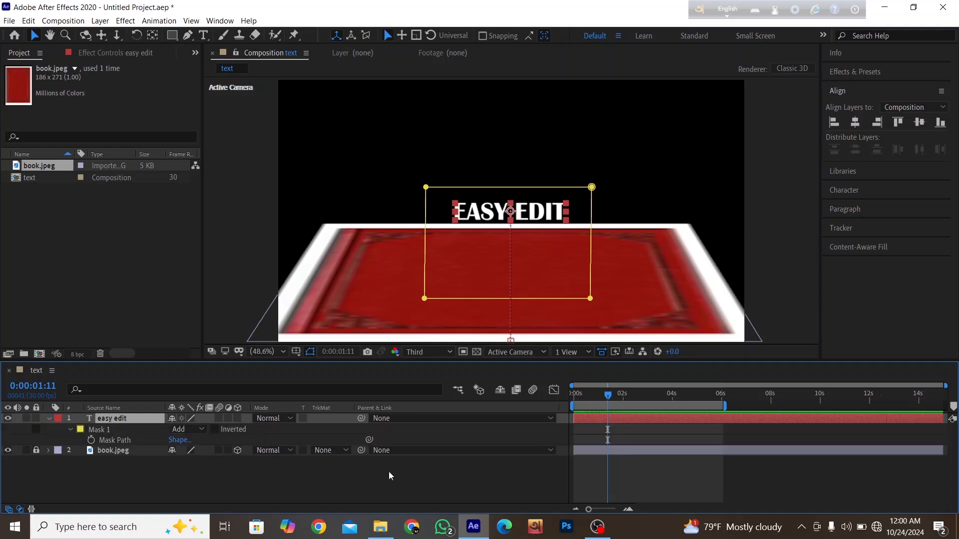
left_click(71, 429)
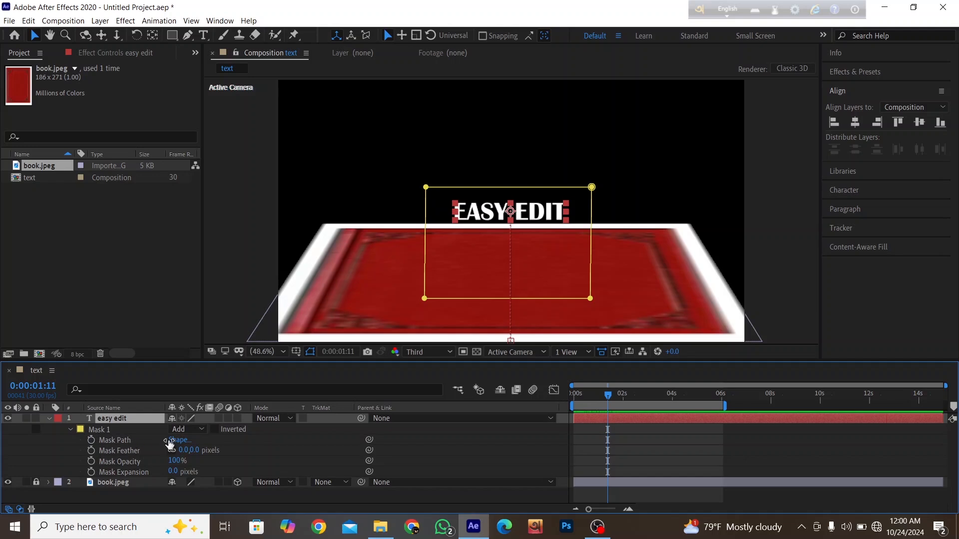
left_click_drag(192, 449, 222, 446)
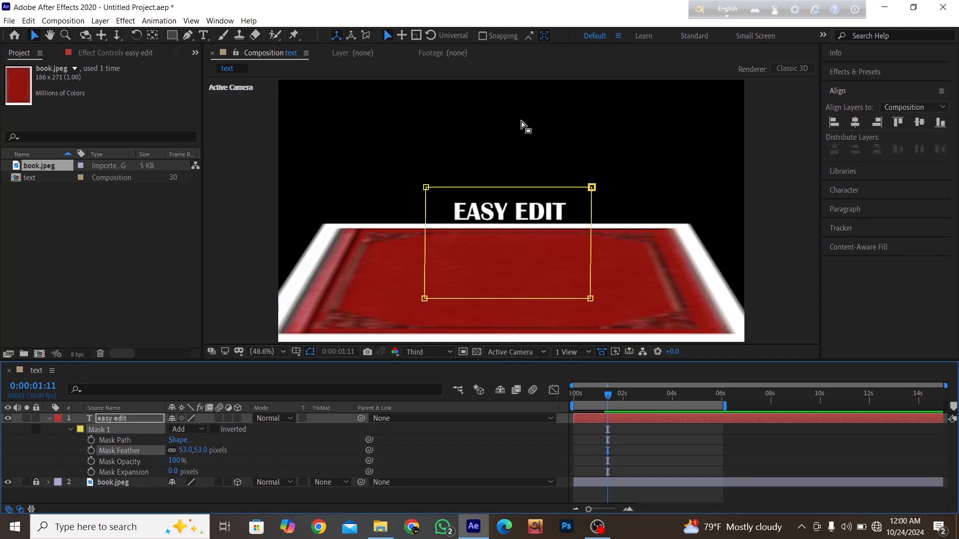
Nudge the EASY EDIT text slightly right and up at 0:00:01:11, and scrub the animation to 0:00:02:01.
left_click(526, 214)
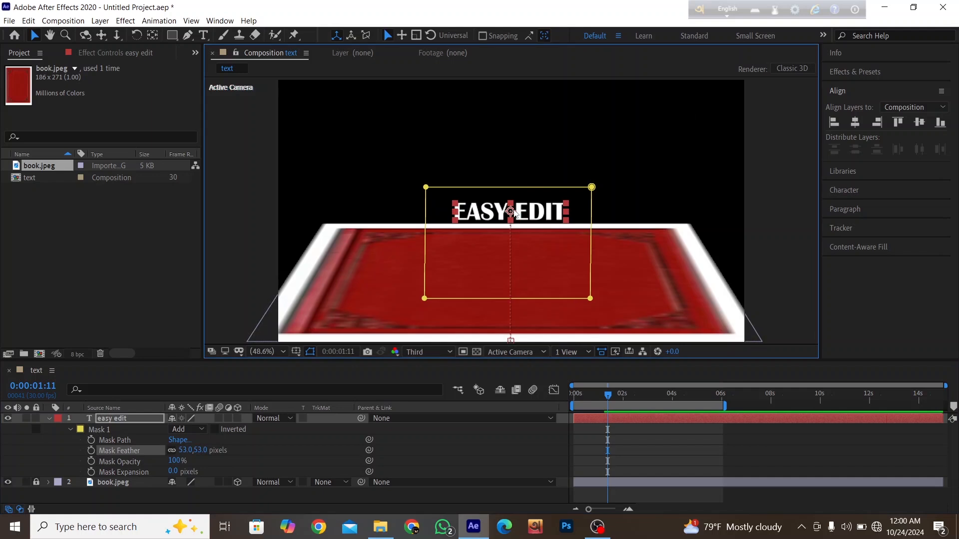
mouse_move(514, 213)
left_mouse_down()
mouse_move(514, 235)
mouse_move(517, 212)
left_mouse_up()
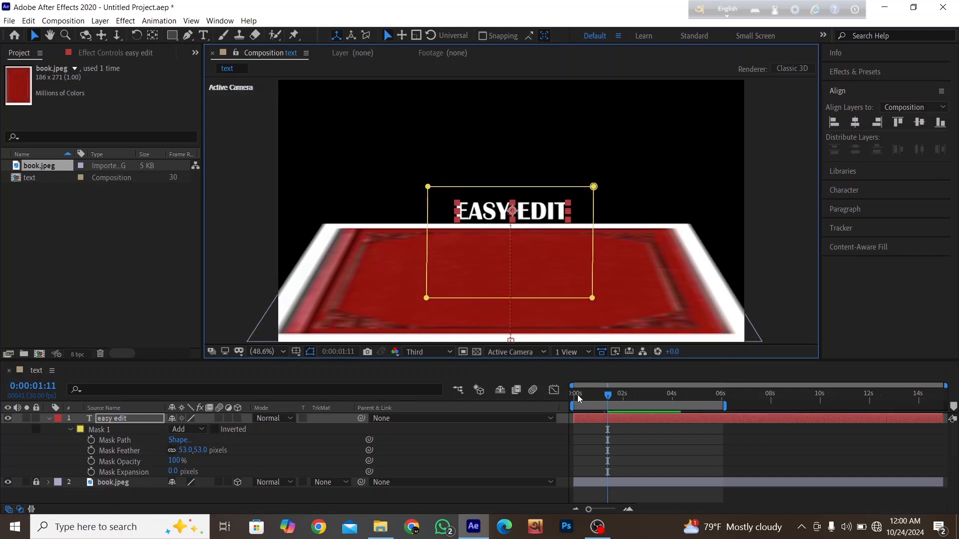
left_click_drag(599, 398, 626, 398)
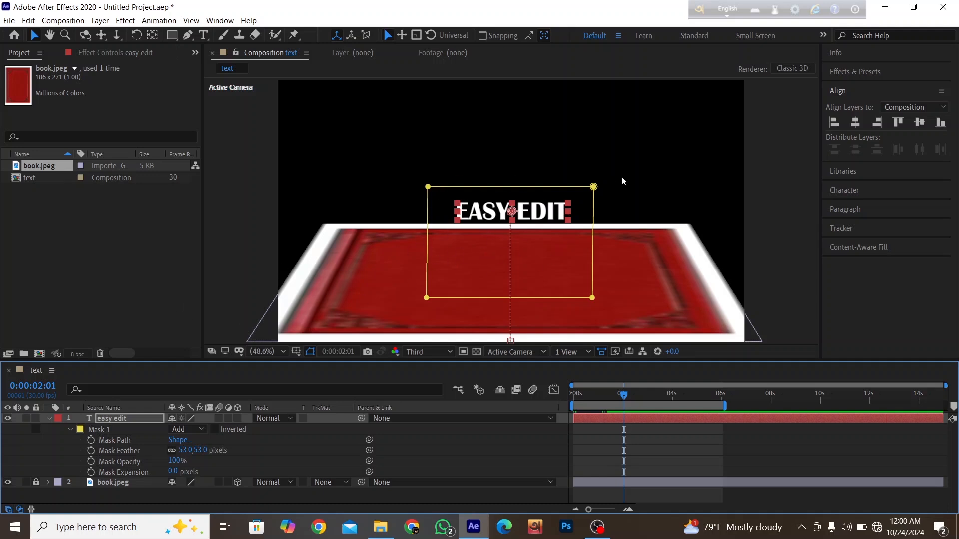
Delete Mask 1 from the easy edit layer and deselect the layer.
left_click(100, 430)
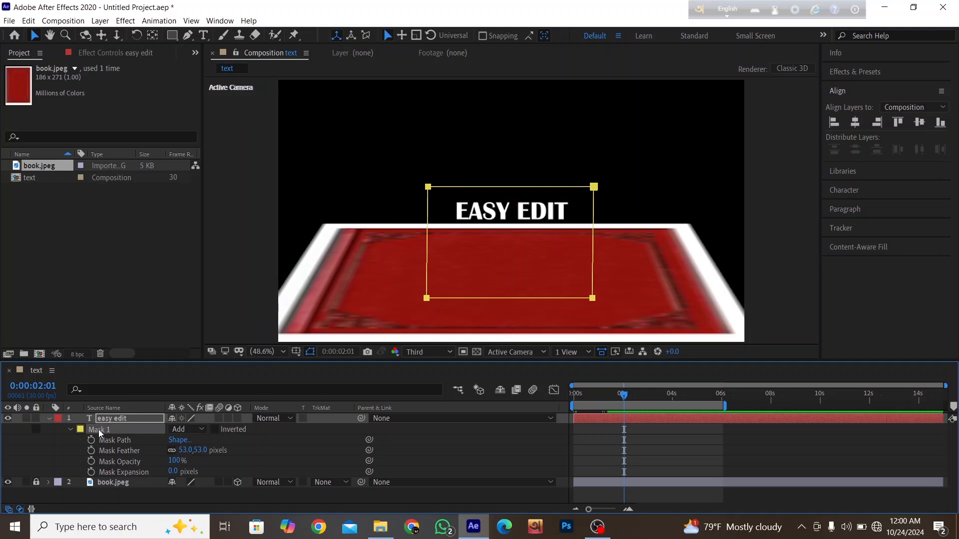
key("Delete")
left_click(118, 462)
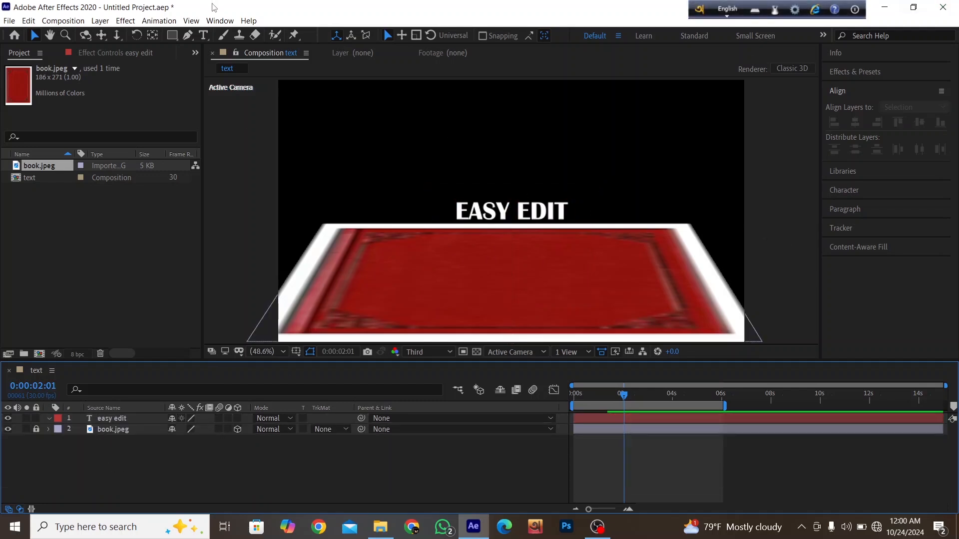
Draw a gray rectangle shape layer over the EASY EDIT text, enlarge it to cover the text with more margin, and collapse its properties.
left_click(172, 35)
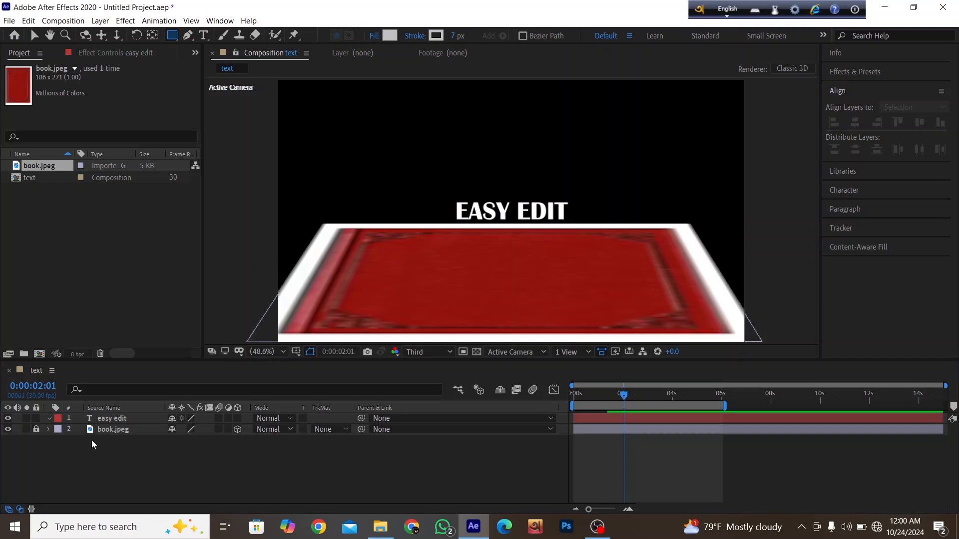
mouse_move(431, 188)
left_mouse_down()
mouse_move(468, 250)
mouse_move(585, 240)
mouse_move(604, 260)
left_mouse_up()
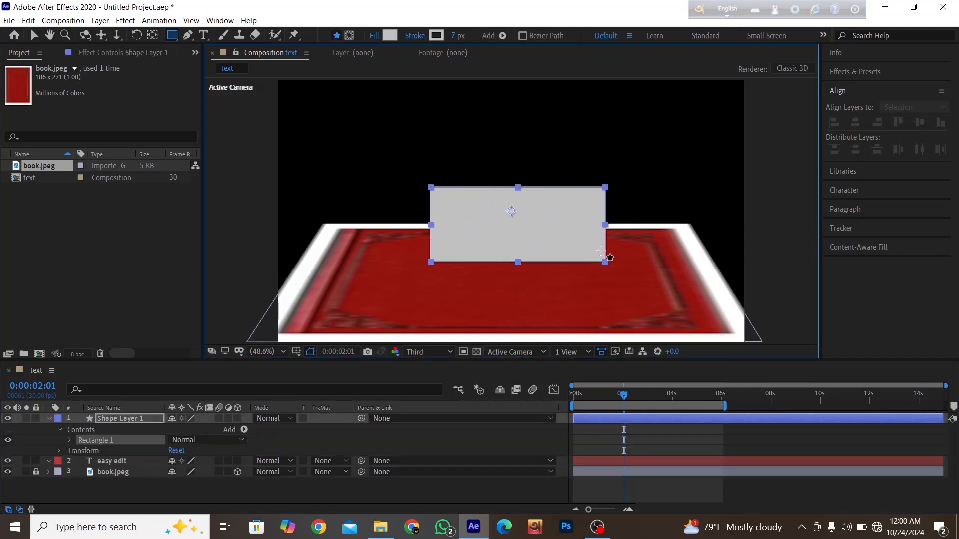
left_click(33, 36)
left_click_drag(431, 188, 410, 175)
left_click_drag(482, 205, 485, 204)
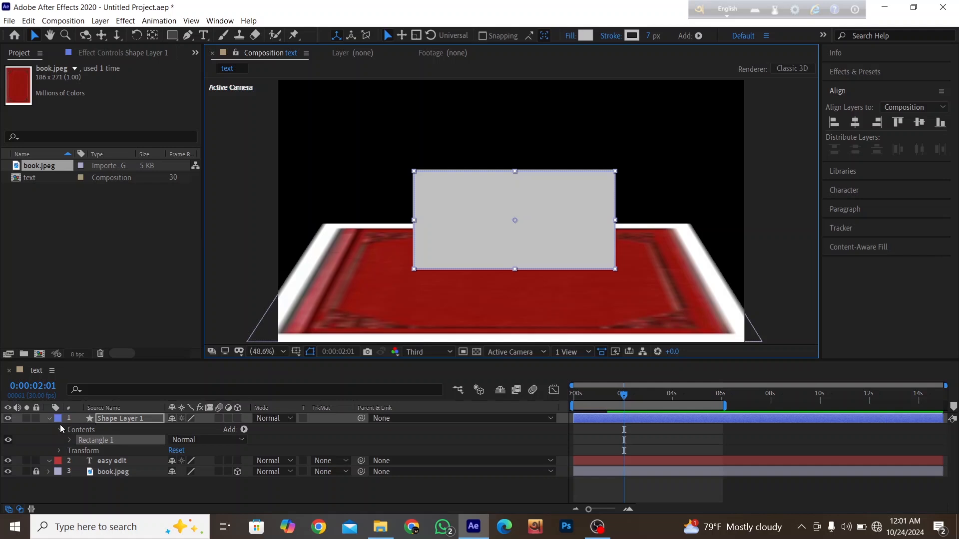
left_click(47, 418)
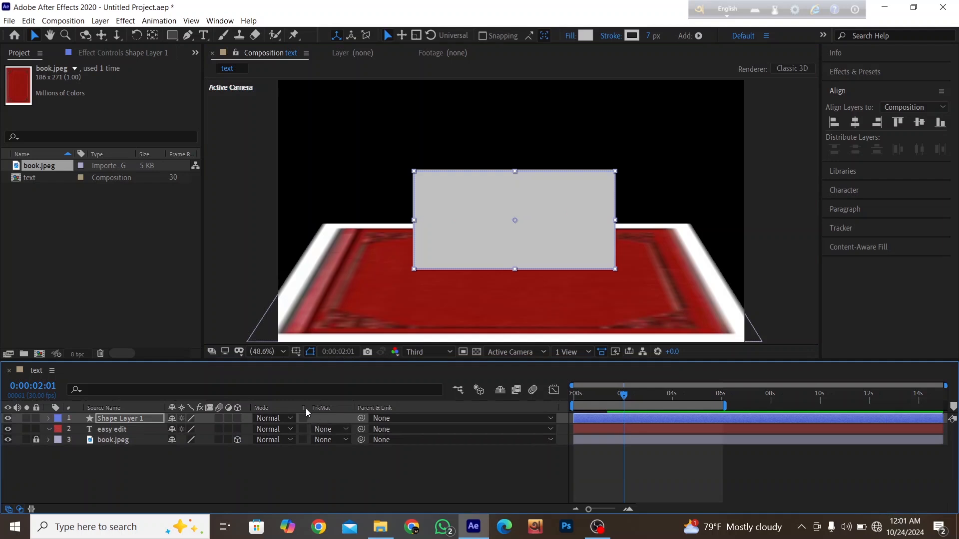
Set the easy edit layer's track matte to Alpha Matte "Shape Layer 1" and reveal its Position property.
left_click(334, 429)
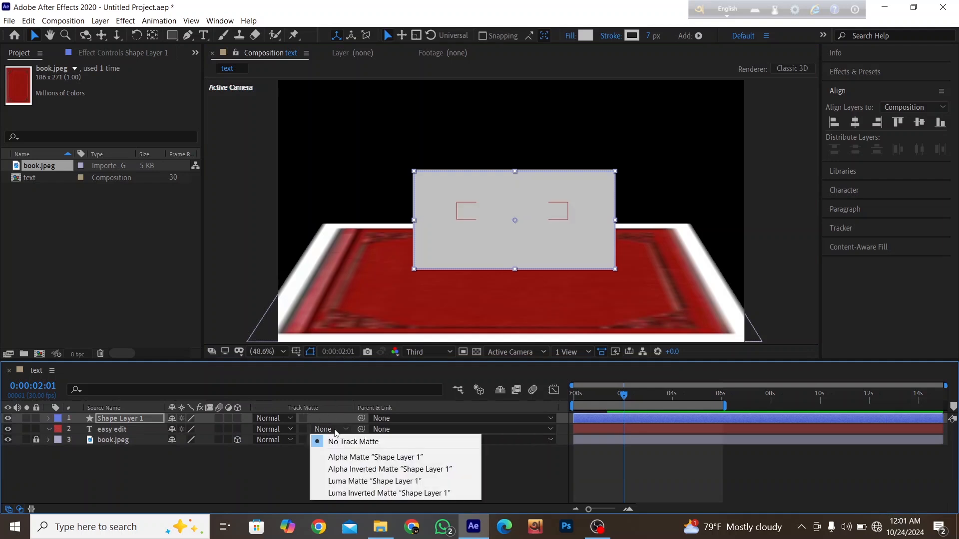
left_click(348, 459)
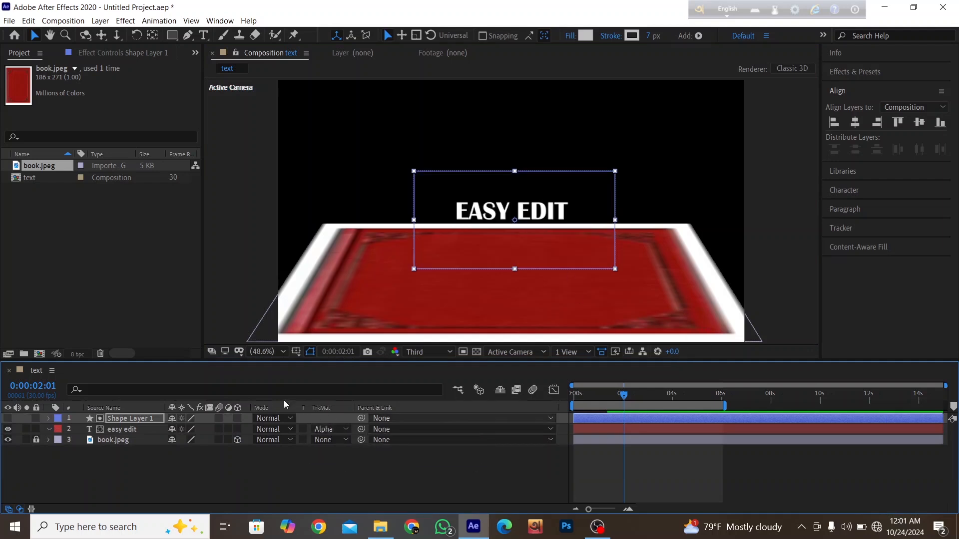
left_click(130, 428)
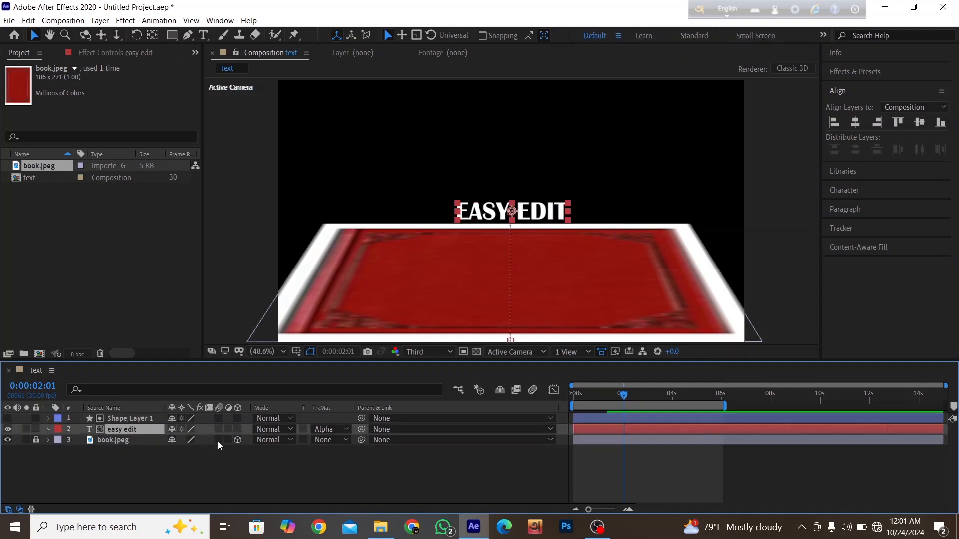
key("p")
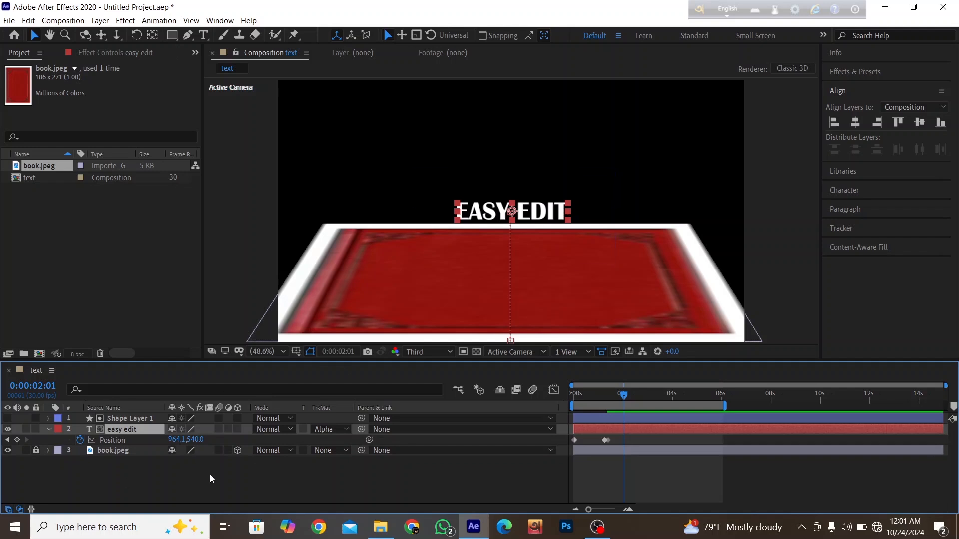
Replace the easy edit layer's Position keyframes with 964.1, 964.0 at 0:00:00:00 and 964.1, 540.0 just before 2 seconds.
left_click(79, 440)
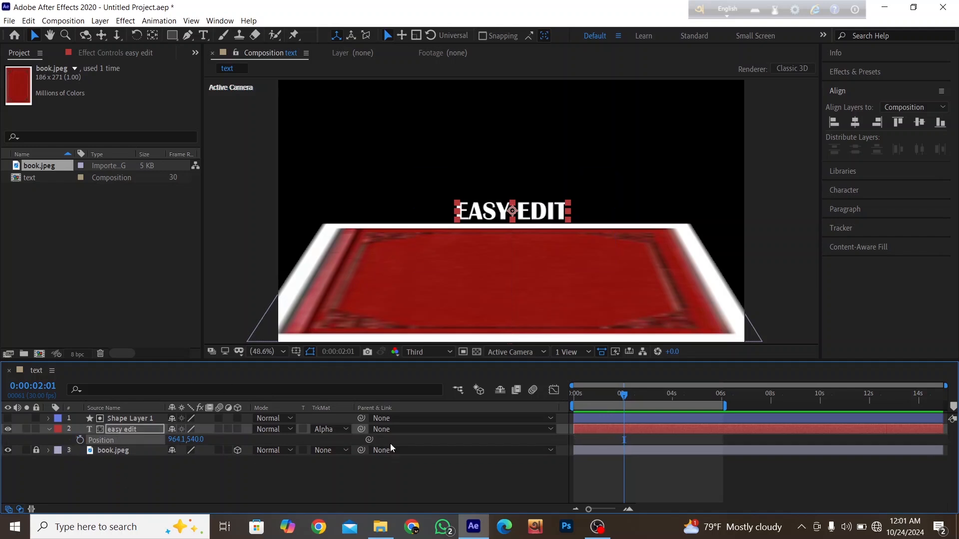
left_click(80, 440)
left_click_drag(624, 398, 592, 399)
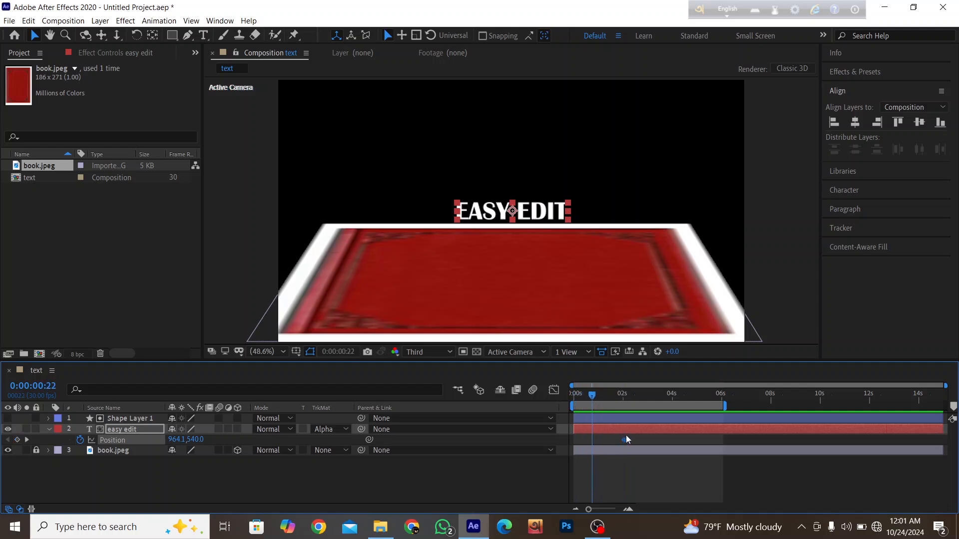
mouse_move(624, 441)
left_mouse_down()
mouse_move(595, 442)
mouse_move(620, 438)
left_mouse_up()
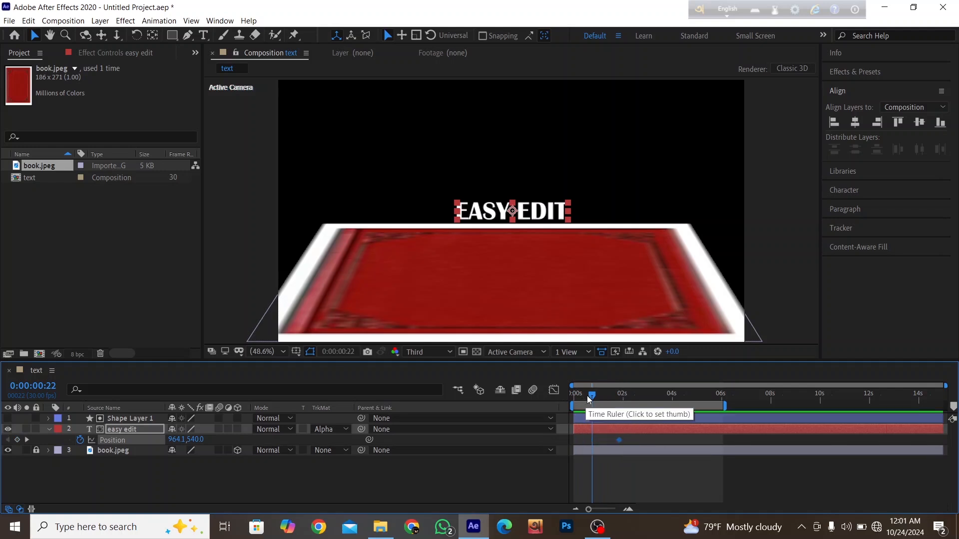
key("Home")
left_click_drag(194, 439, 483, 419)
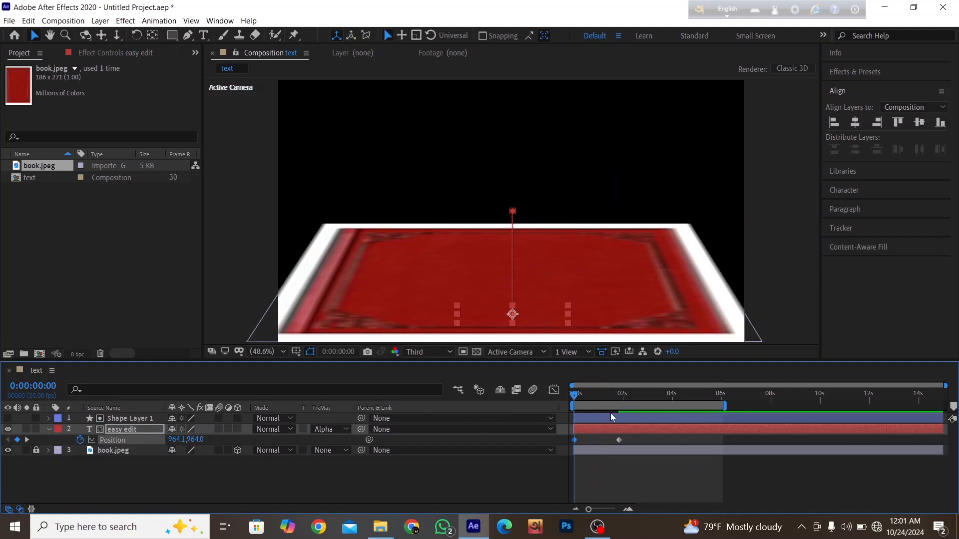
Preview the EASY EDIT text's rise animation twice from the start of the composition.
key("space")
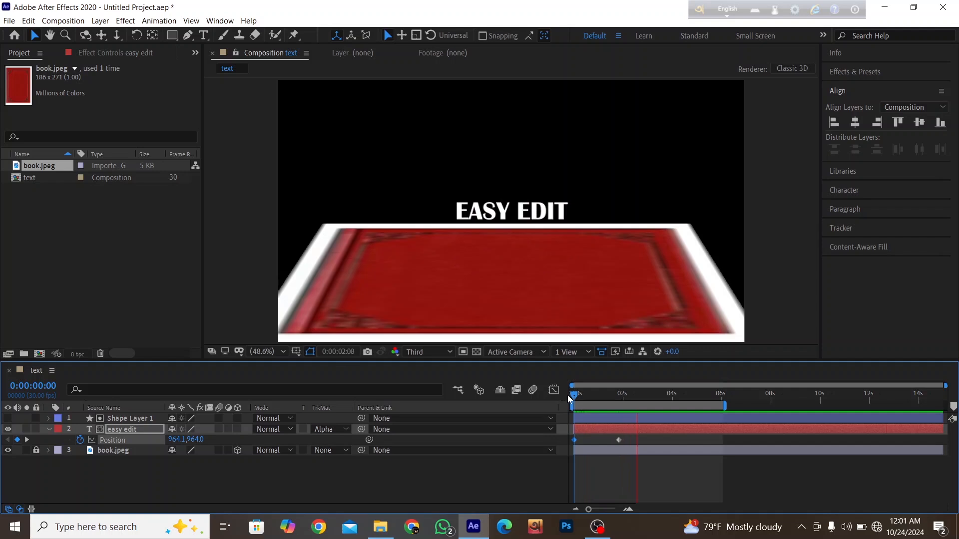
key("space")
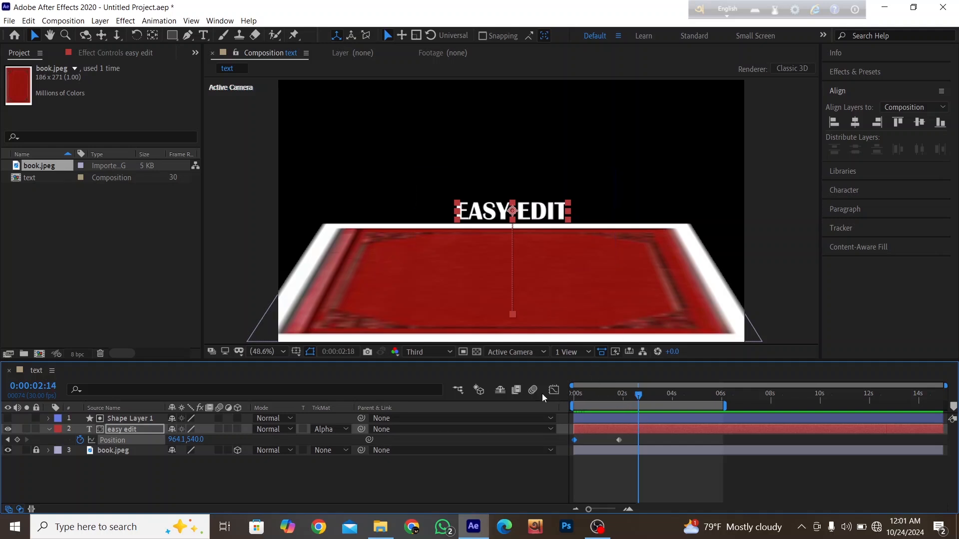
key("Home")
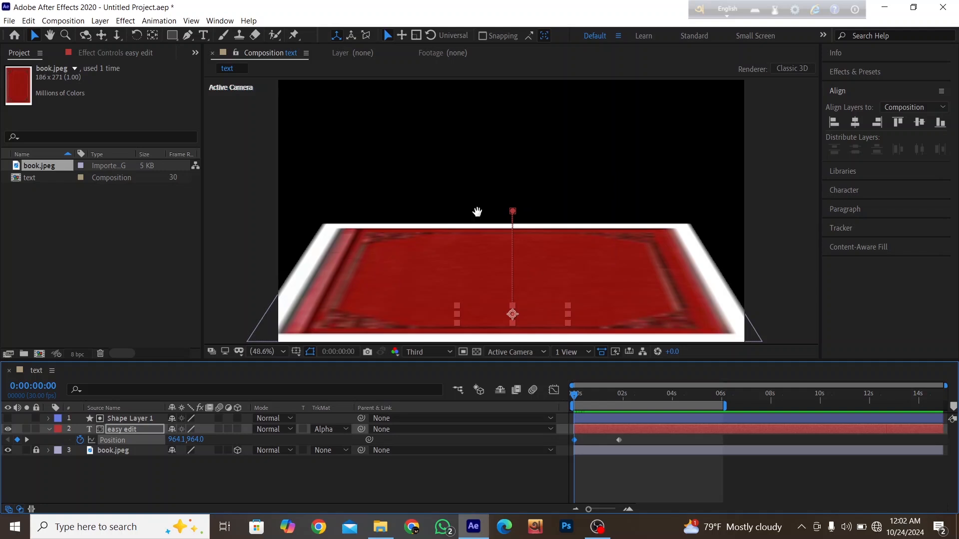
key("space")
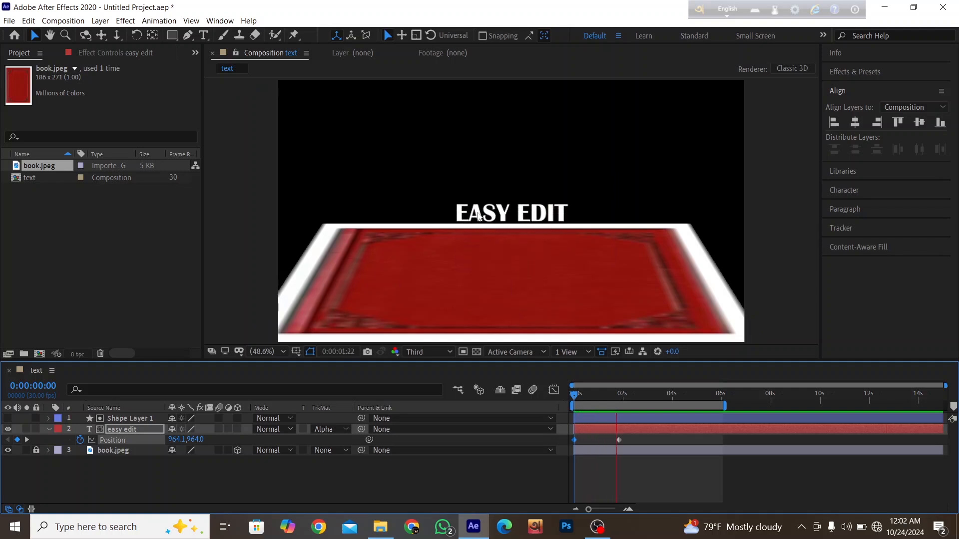
key("space")
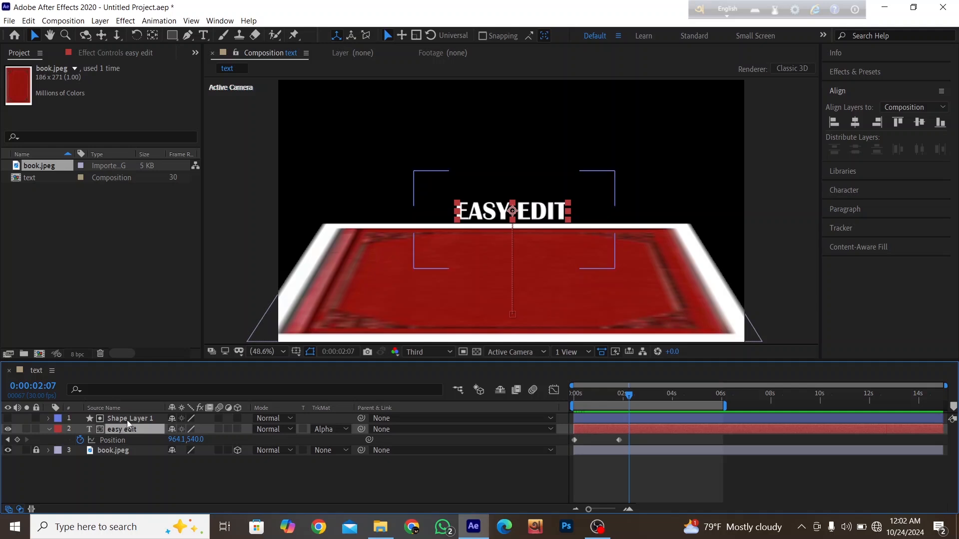
Set the easy edit layer to No Track Matte and remove all its Position keyframes.
left_click(332, 430)
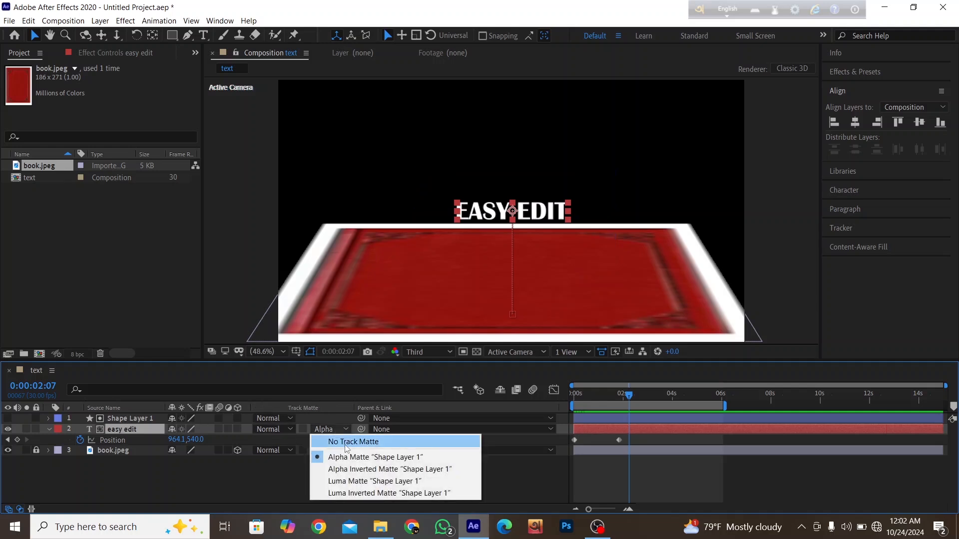
left_click(344, 442)
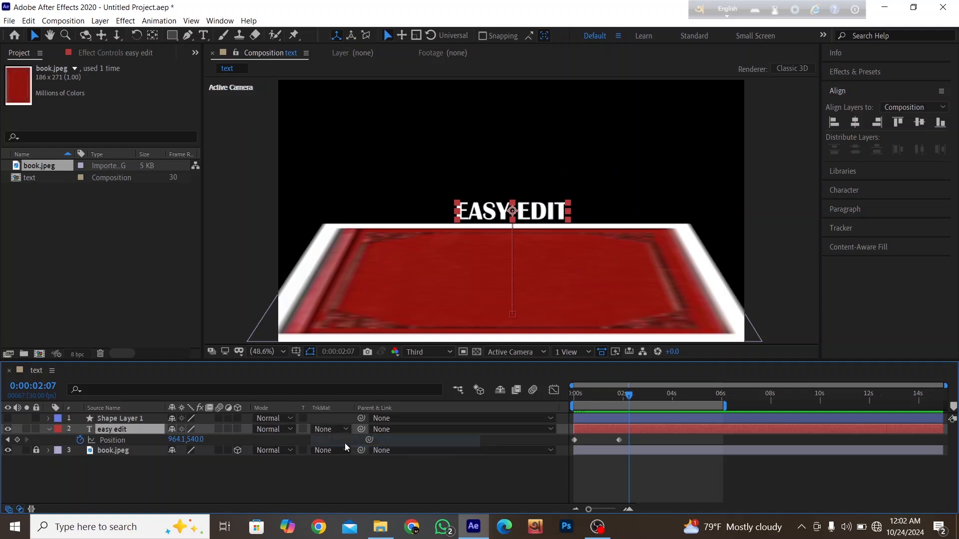
left_click(80, 439)
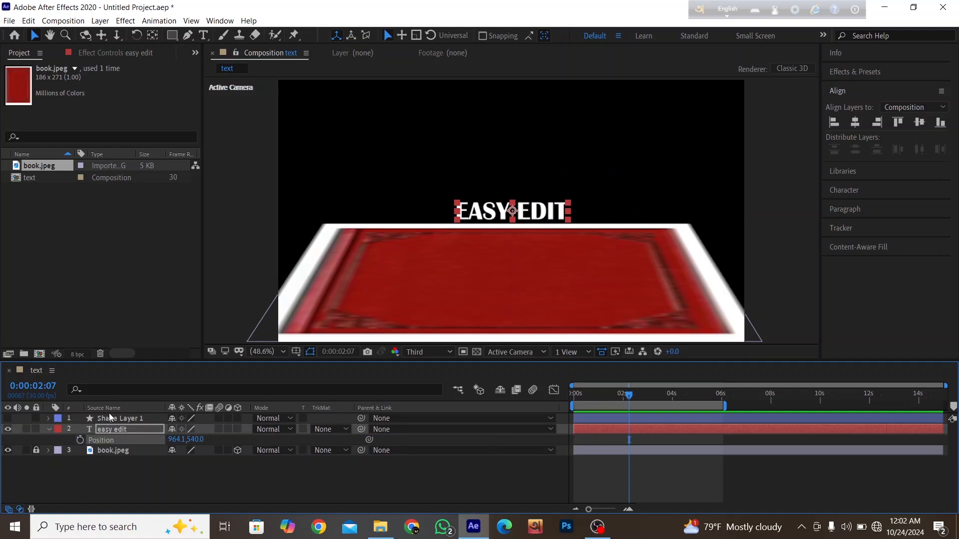
Delete Shape Layer 1 and collapse the easy edit layer's properties.
left_click(120, 420)
key("Delete")
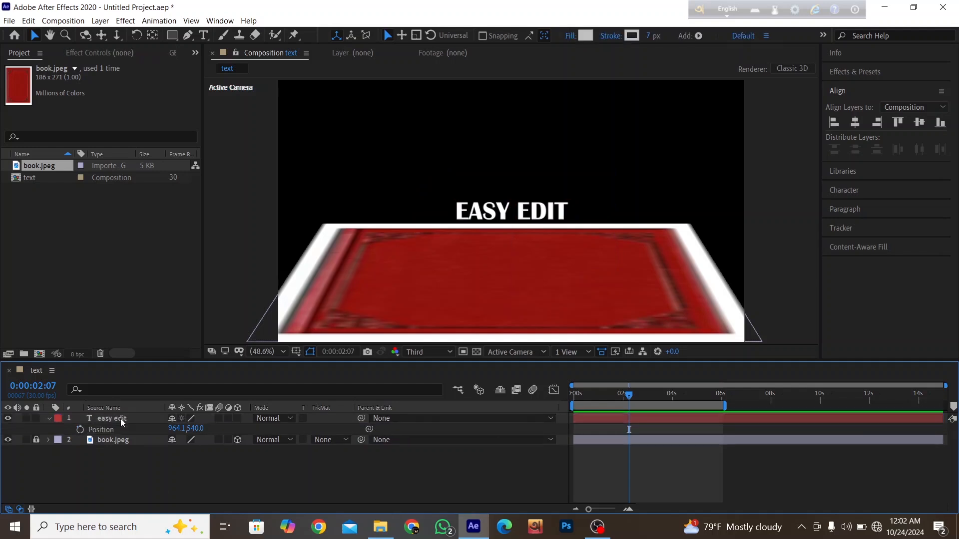
left_click(48, 419)
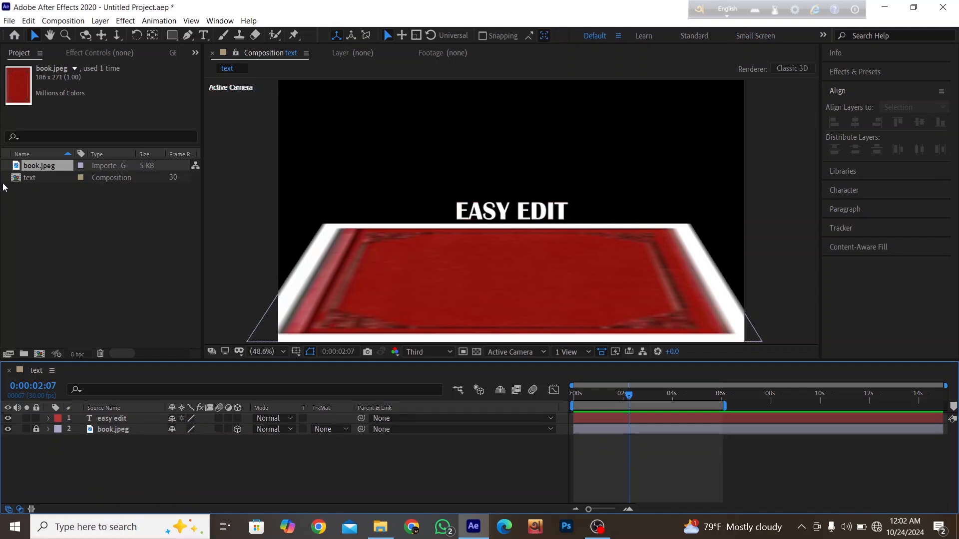
Set the easy edit layer's Anchor Point to 86.4, -30.6 and collapse its Transform properties.
left_click(125, 418)
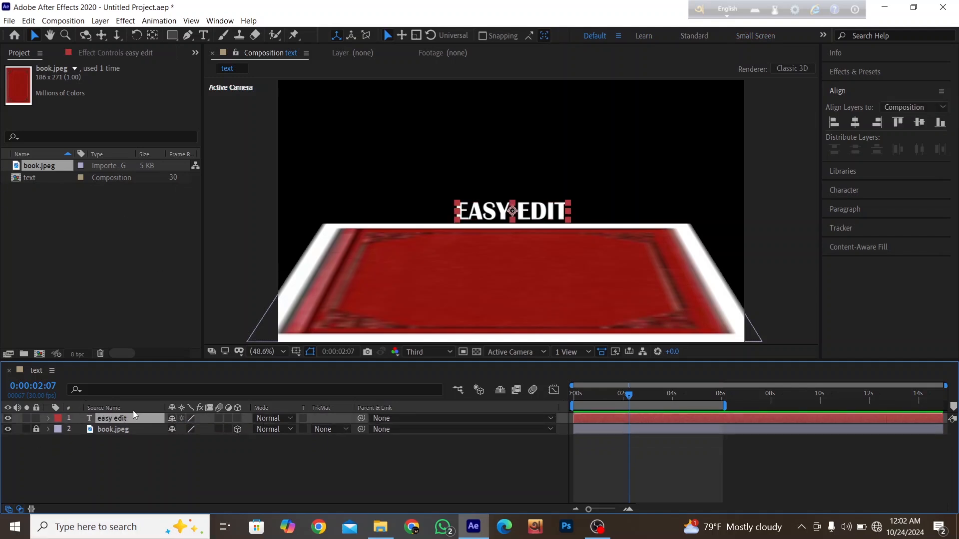
left_click(49, 418)
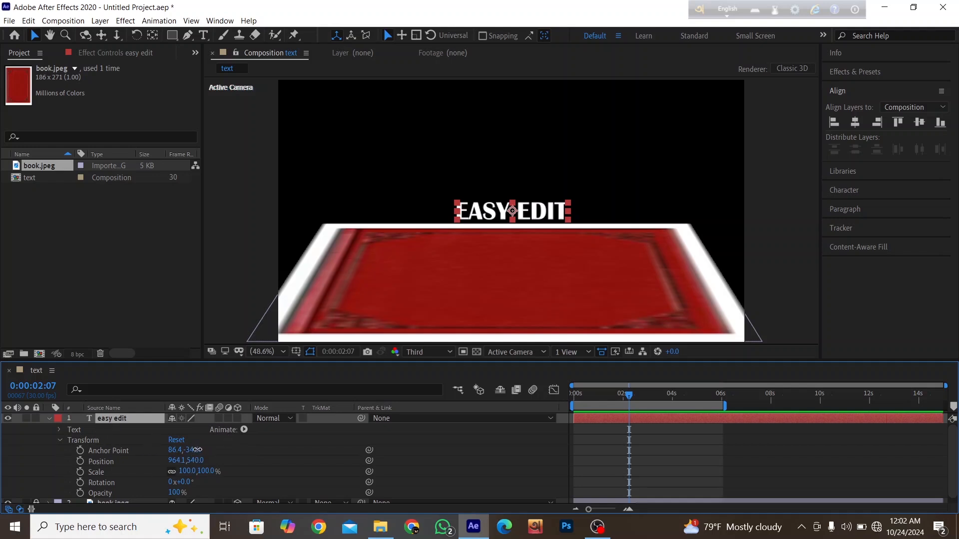
left_click_drag(192, 450, 213, 444)
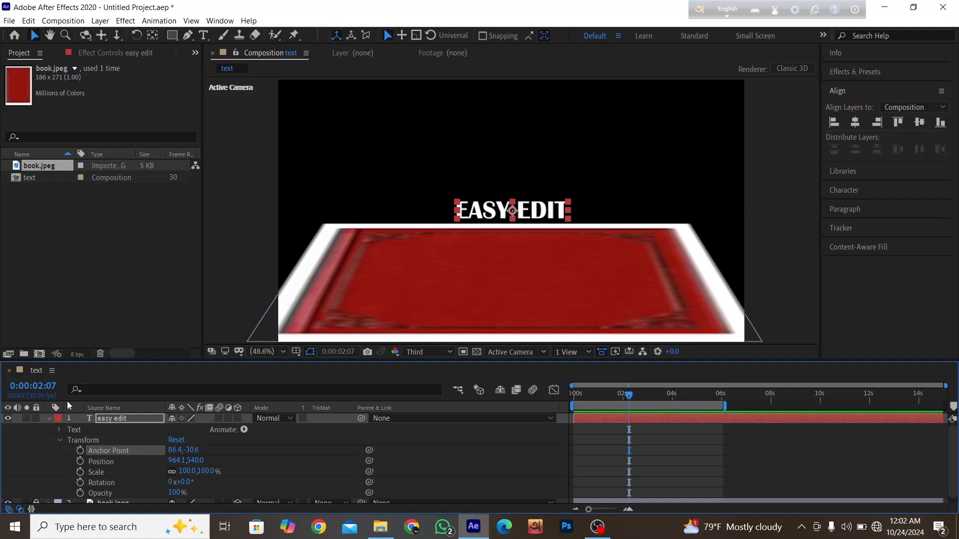
left_click(60, 439)
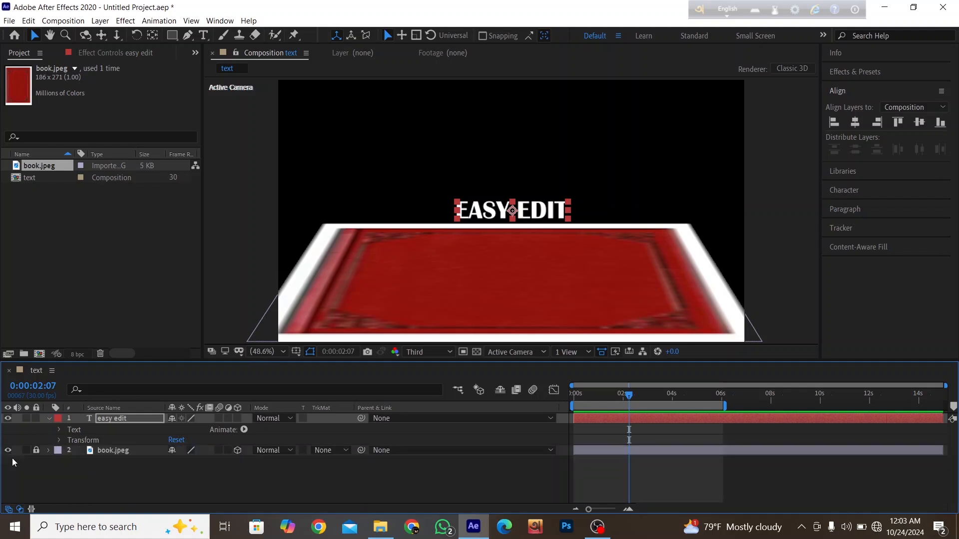
Add a text animator with Position and Opacity properties to the easy edit layer.
left_click(60, 429)
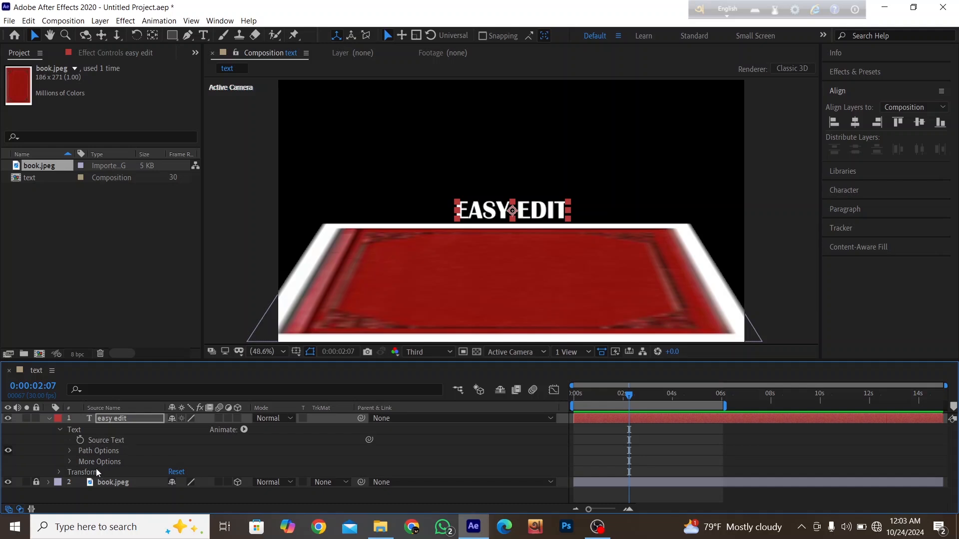
left_click(243, 430)
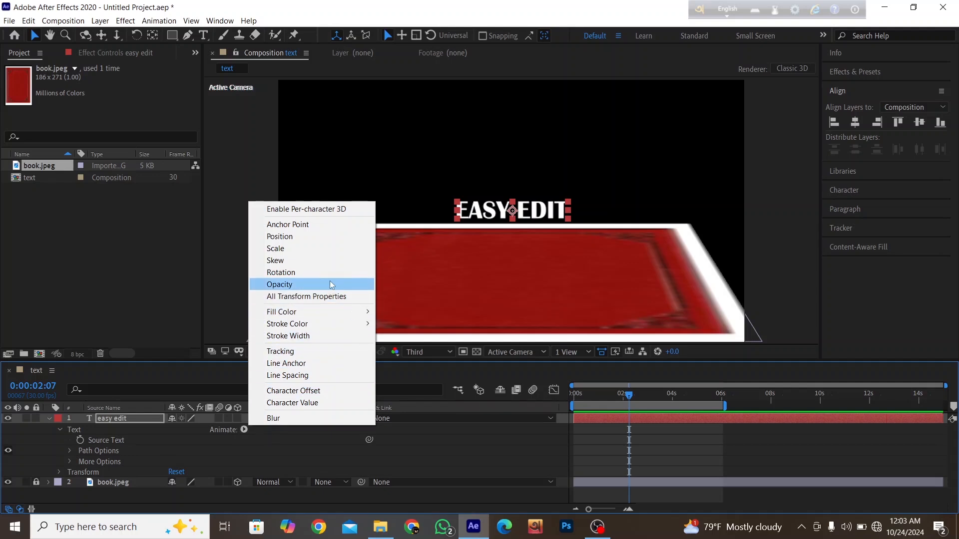
left_click(306, 237)
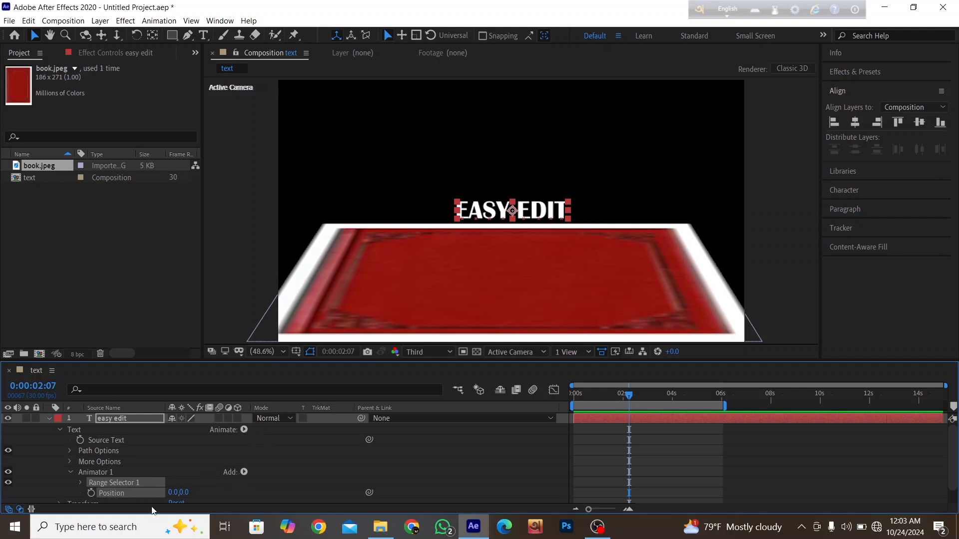
left_click(244, 472)
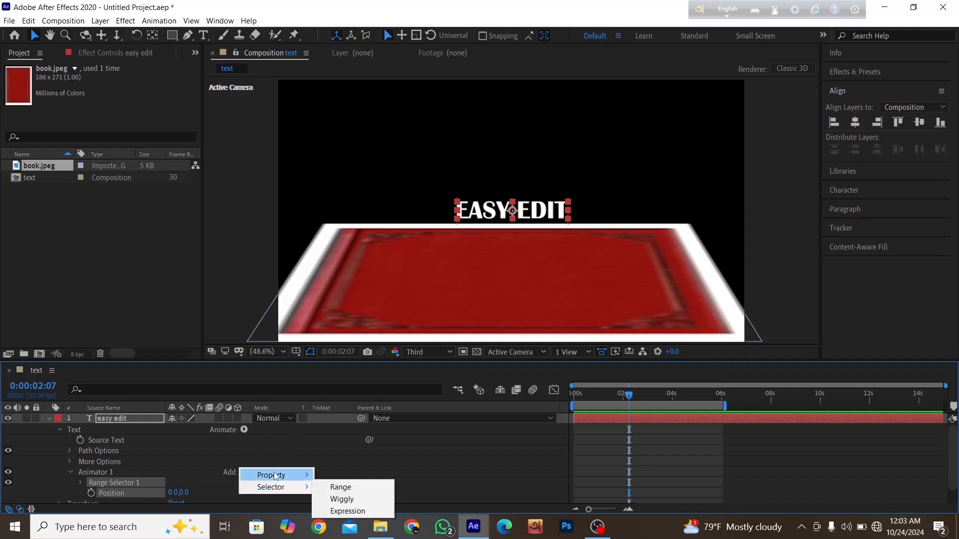
mouse_move(273, 477)
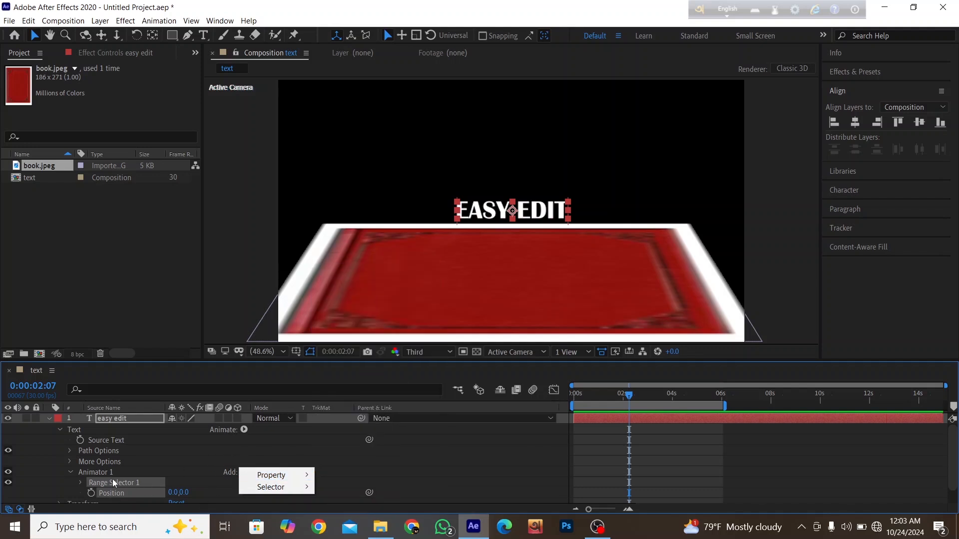
left_click(233, 474)
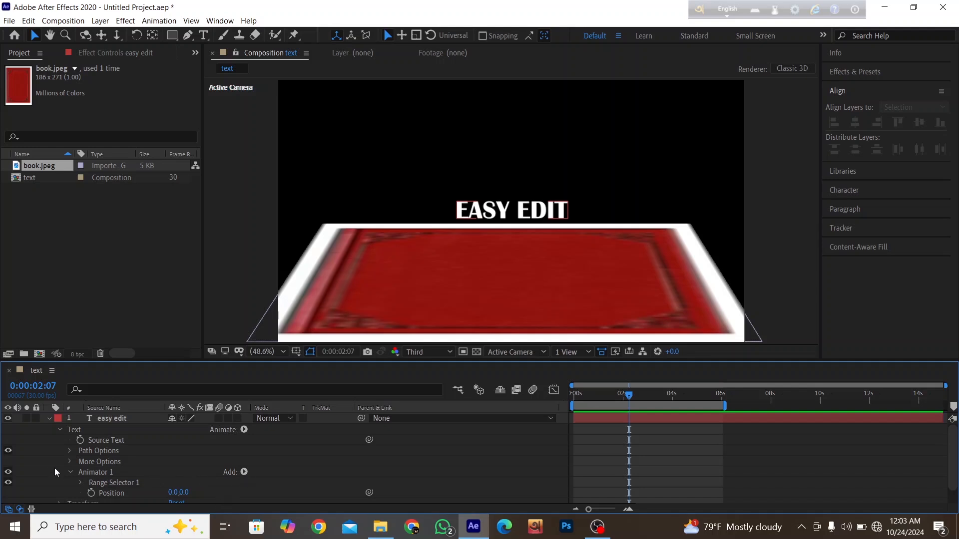
left_click(243, 471)
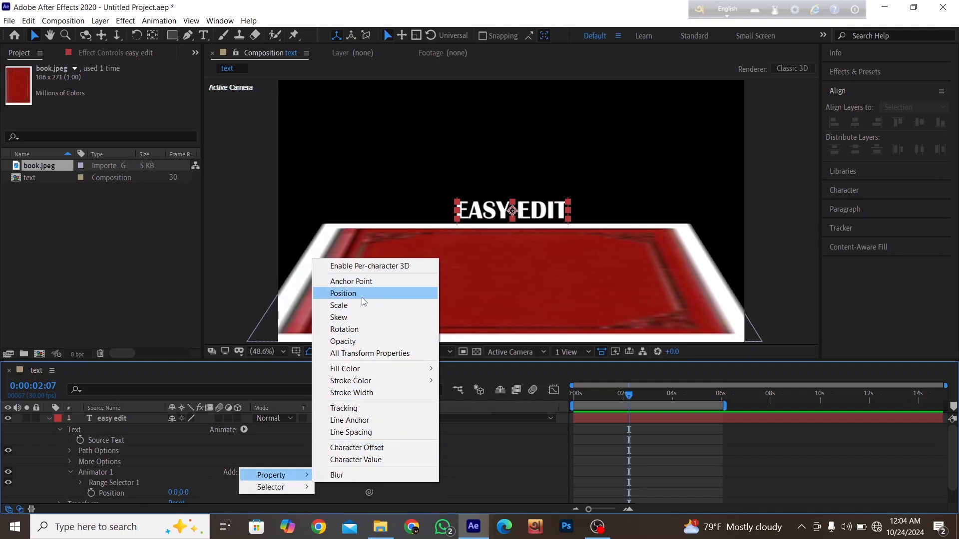
left_click(345, 342)
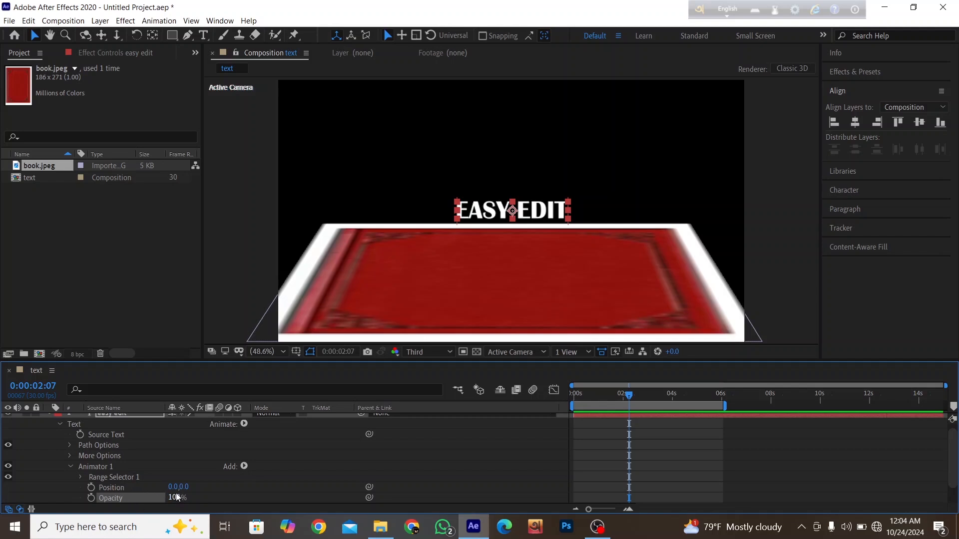
Set Animator 1's Position to 0.0, 157.0 and its Opacity to 0%, and deselect the layer.
left_click_drag(184, 488, 297, 475)
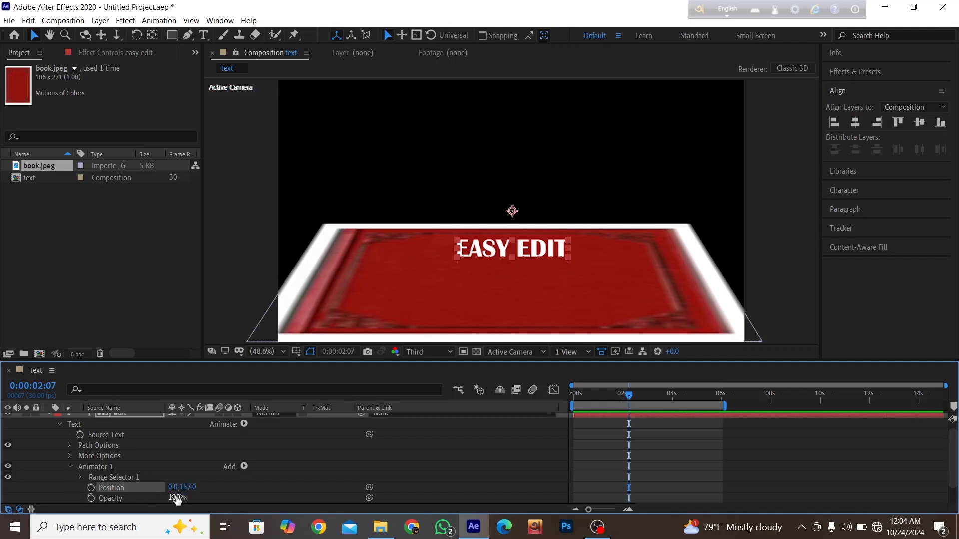
left_click_drag(177, 499, 110, 498)
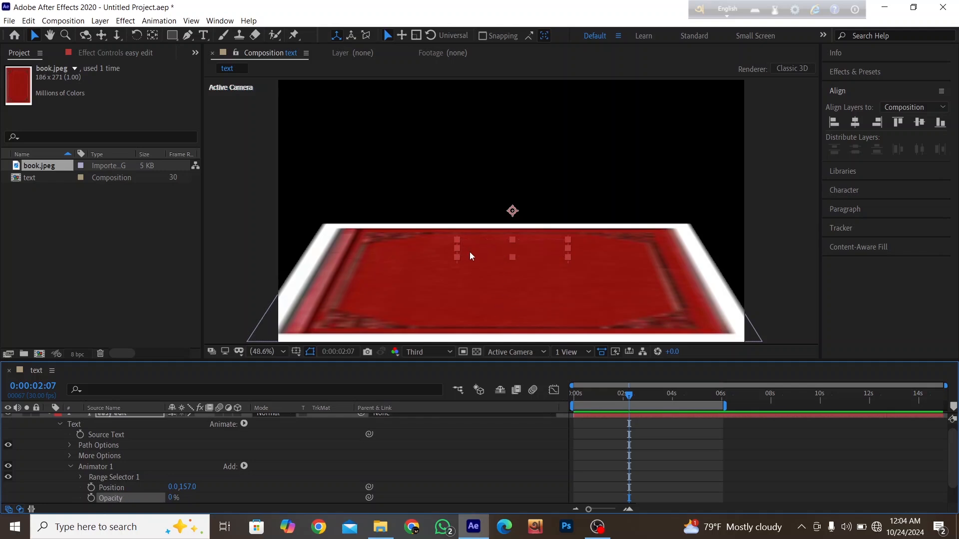
left_click(800, 438)
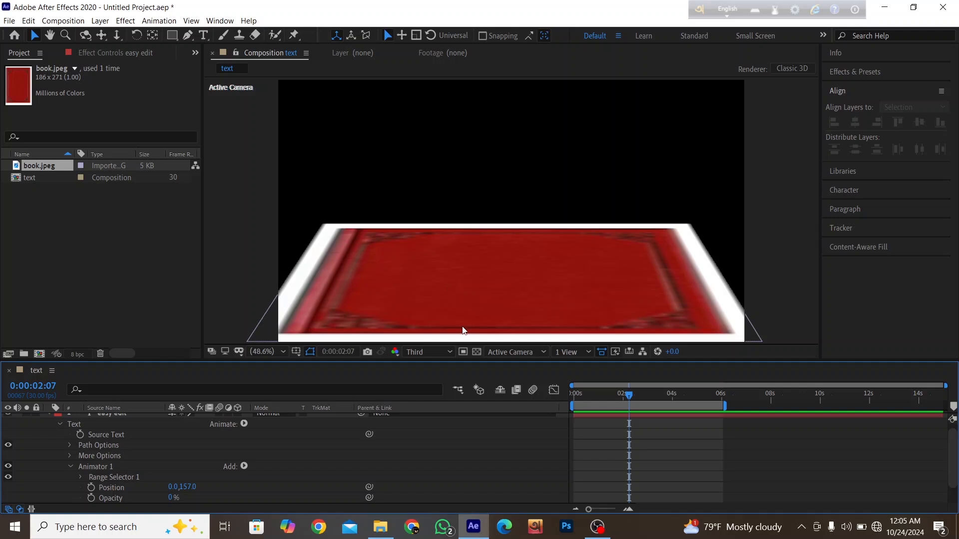
Keyframe Range Selector 1's Offset at 0% and move the keyframe close to the start of the timeline.
left_click(80, 477)
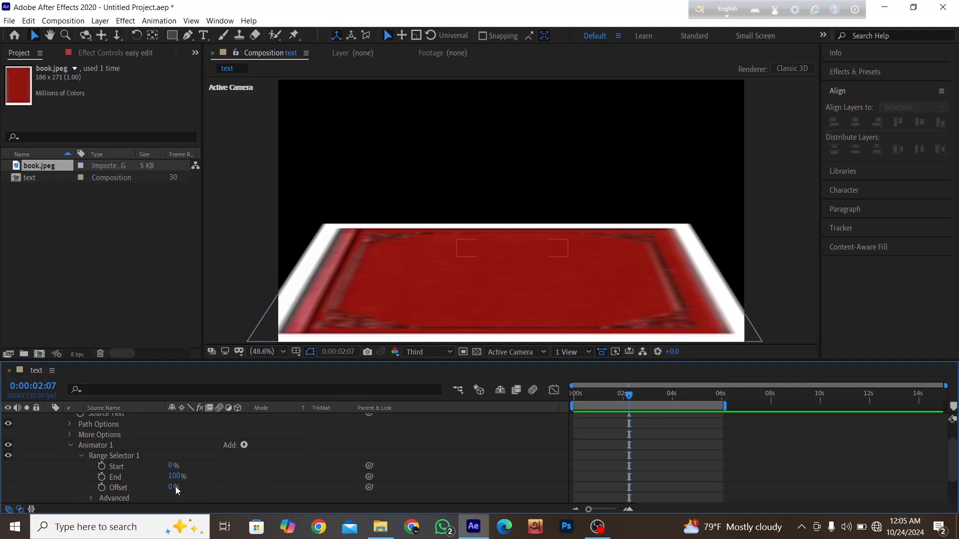
left_click(102, 487)
left_click_drag(628, 487, 580, 490)
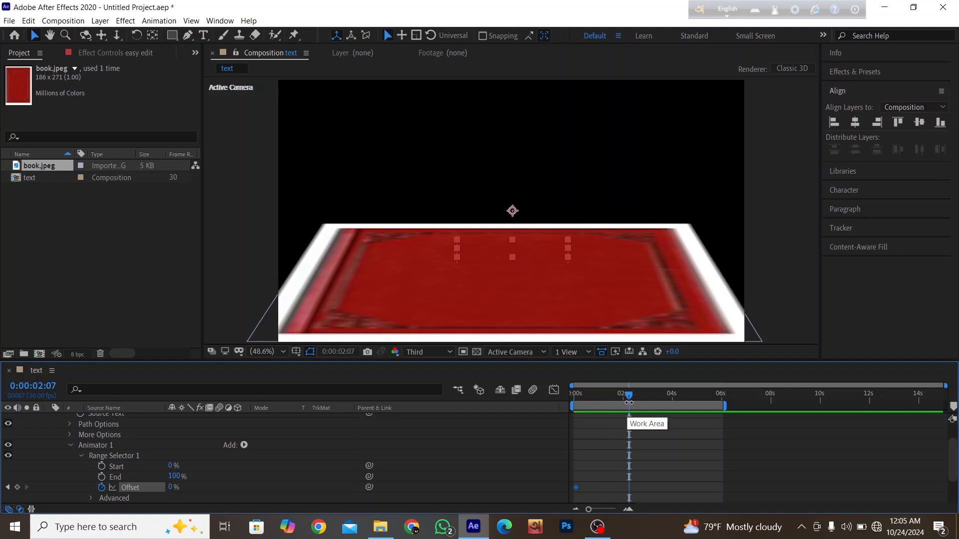
Keyframe Range Selector 1's Offset at 100% at 0:00:01:03 and preview the title animation from the start.
left_click_drag(629, 395, 601, 396)
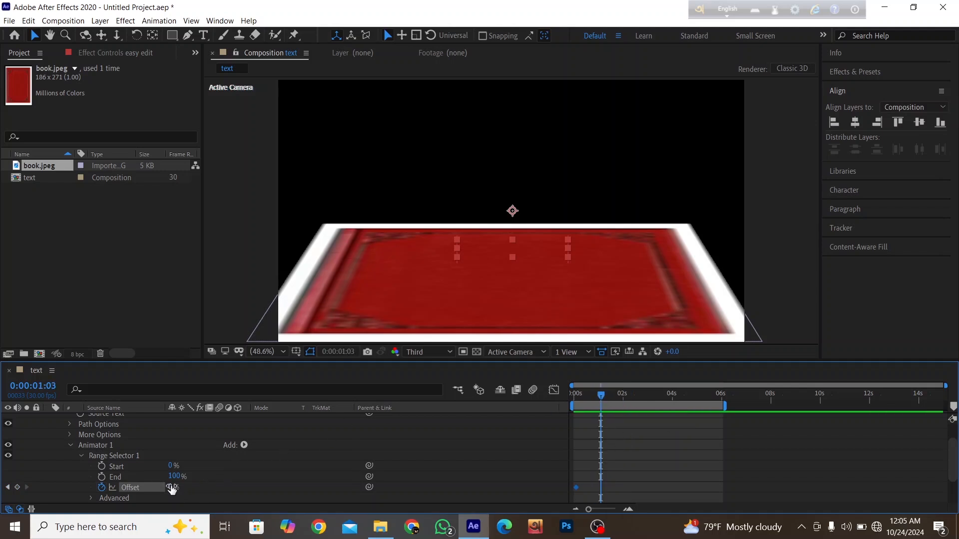
left_click_drag(174, 487, 252, 478)
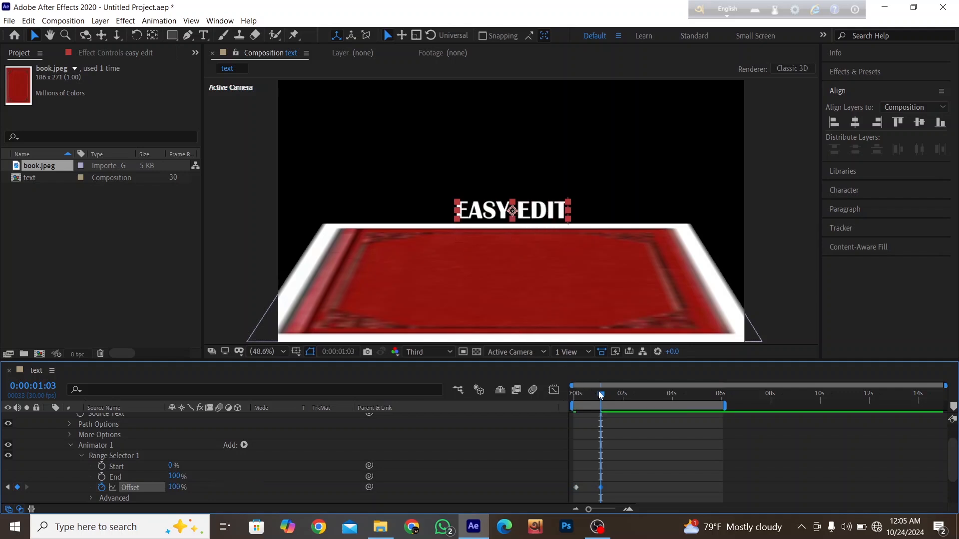
left_click_drag(601, 395, 565, 398)
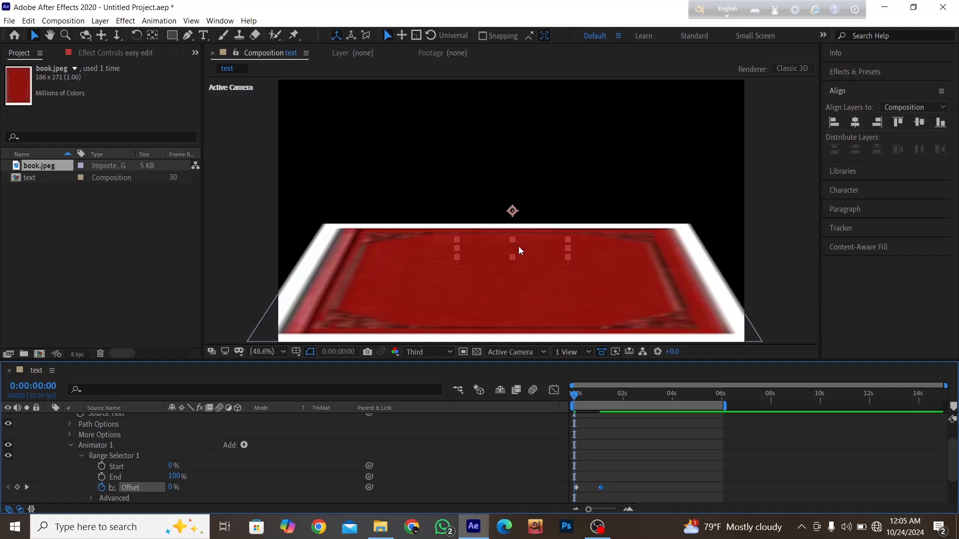
key("space")
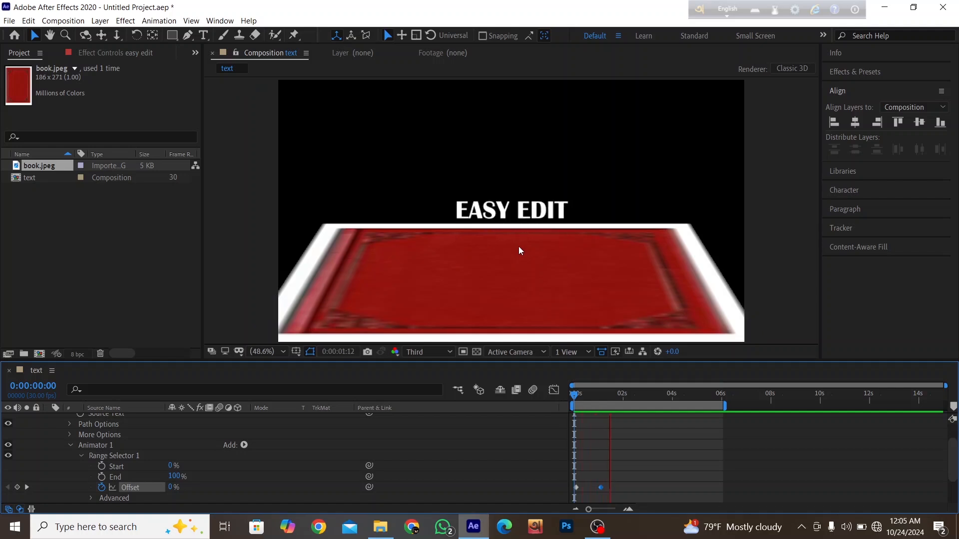
key("space")
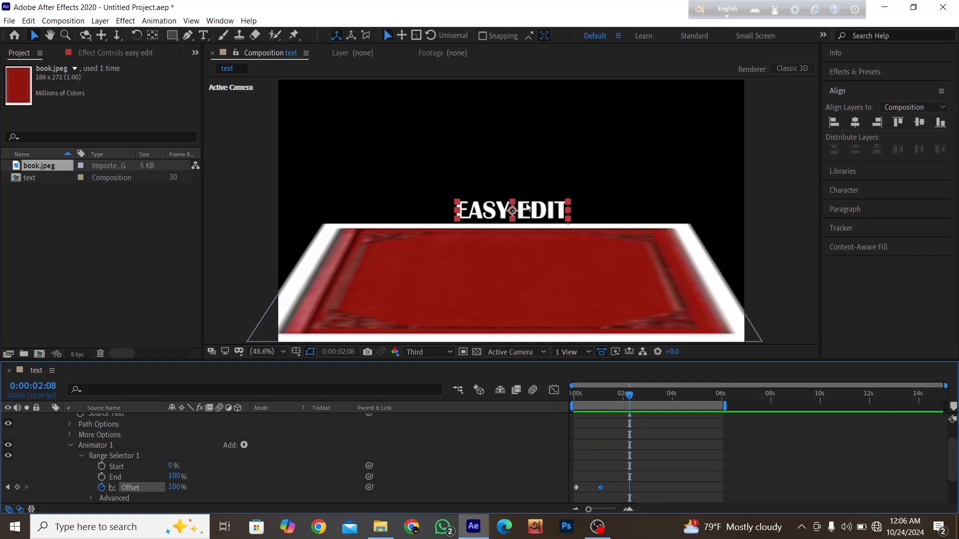
left_click_drag(603, 396, 575, 395)
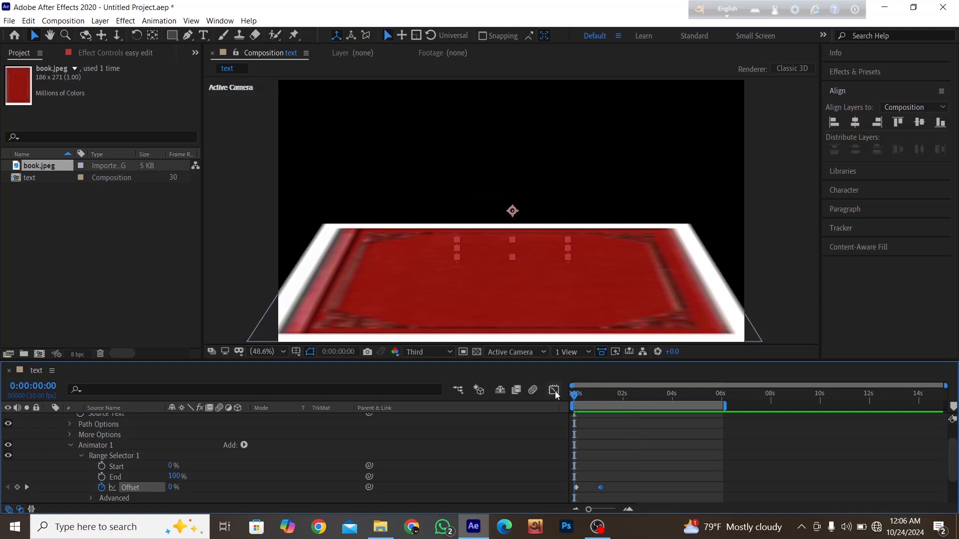
key("space")
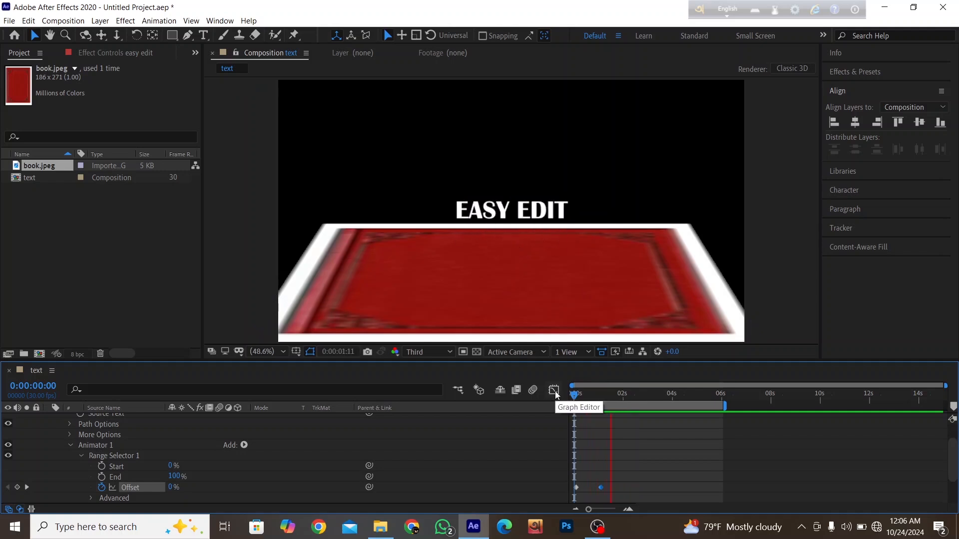
key("space")
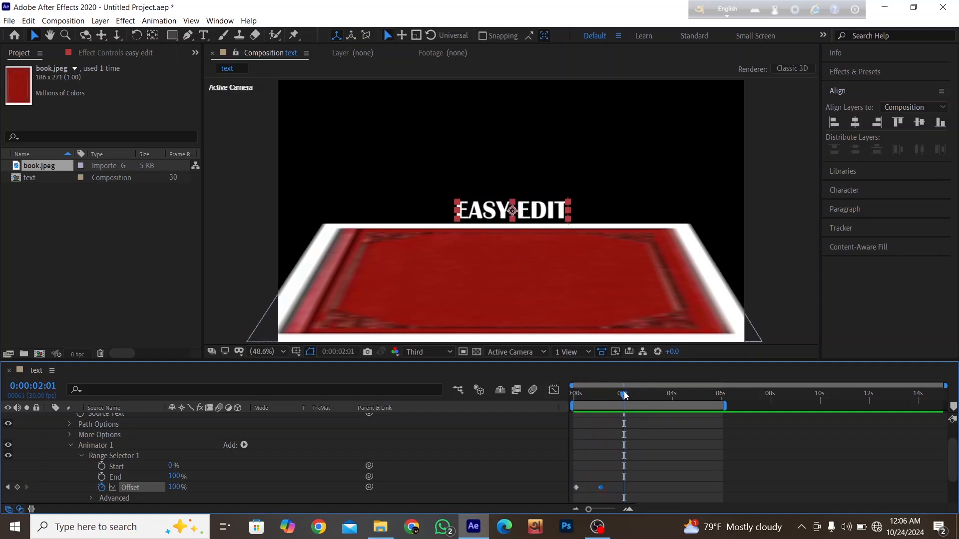
left_click_drag(624, 395, 574, 395)
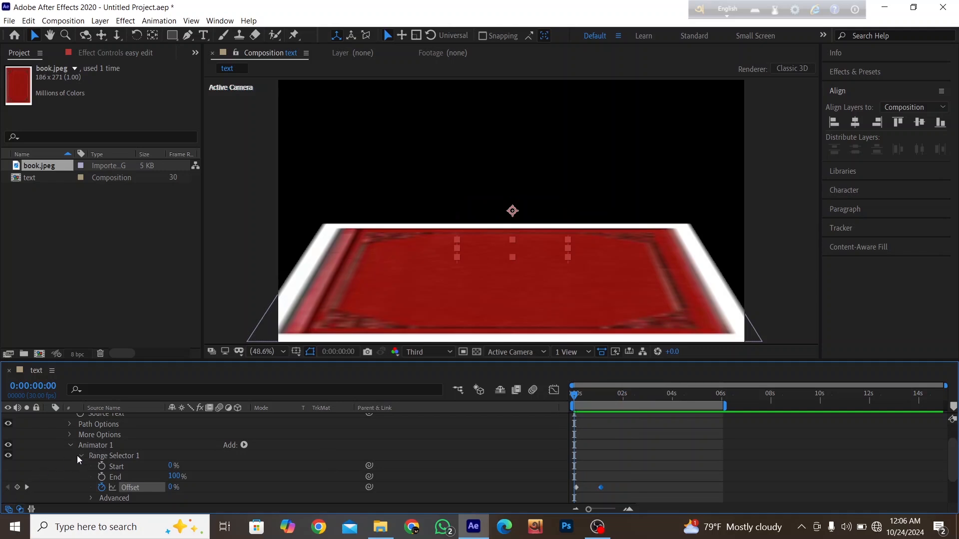
Expand the easy edit layer's More Options, set Anchor Point Grouping to Word, and preview the animation.
scroll(100, 441, "up", 2)
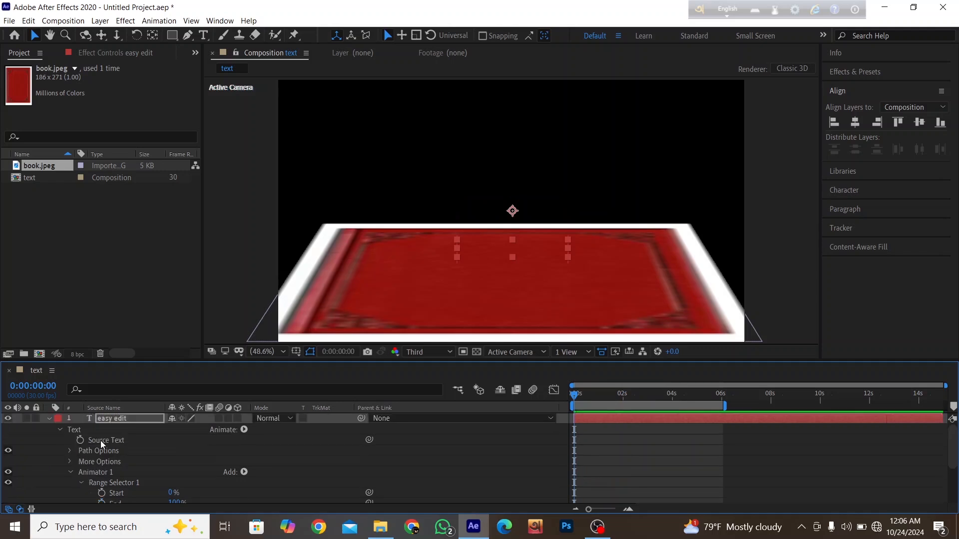
left_click(70, 463)
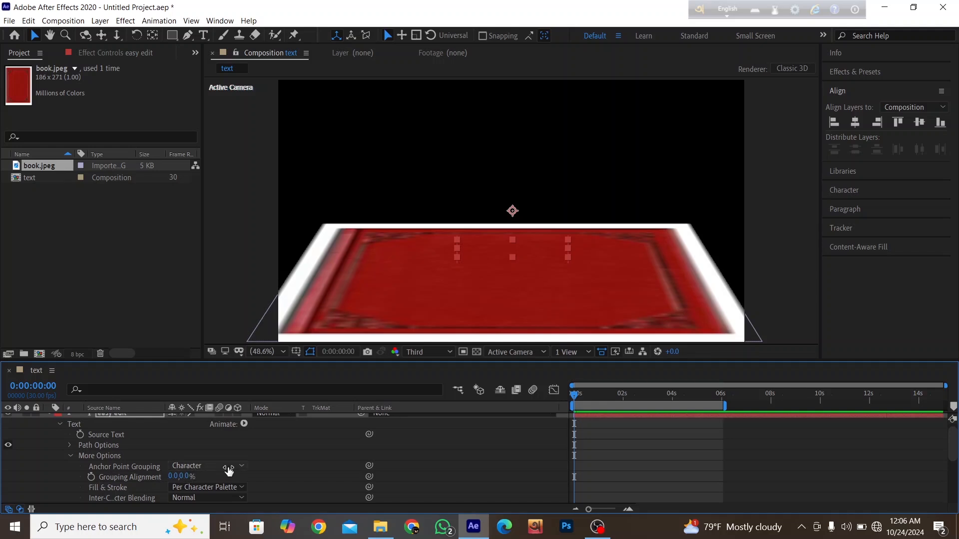
left_click(225, 466)
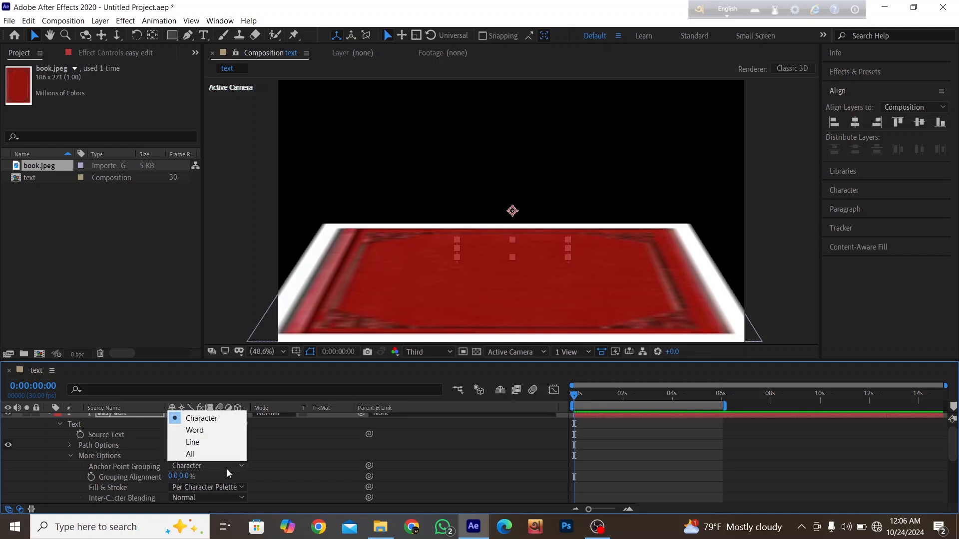
left_click(213, 432)
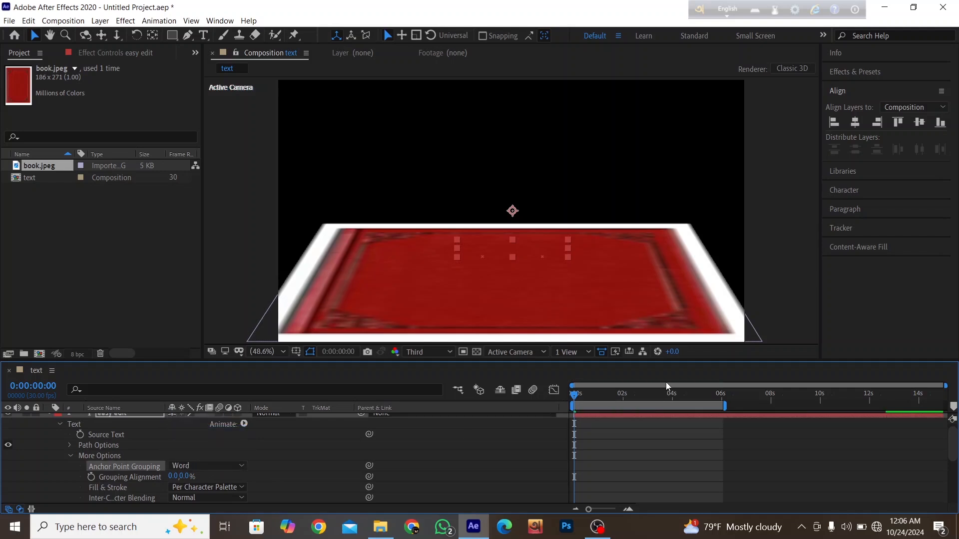
key("space")
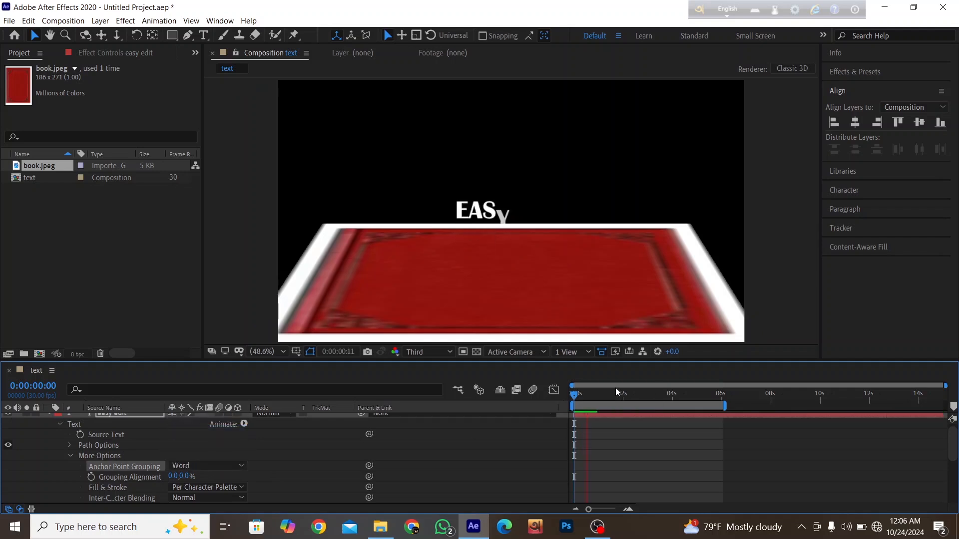
key("space")
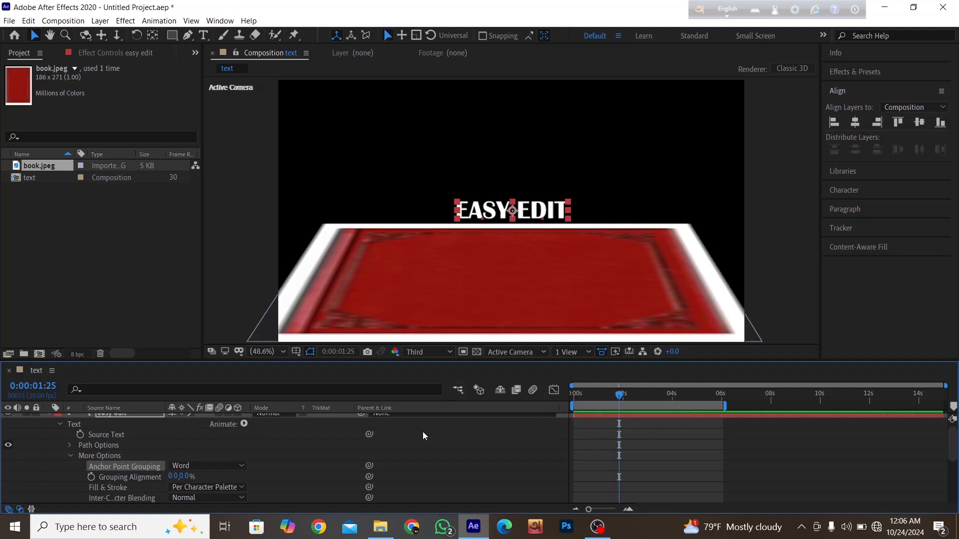
Try Line as the text's Anchor Point Grouping and preview the animation from the first frame.
left_click(230, 467)
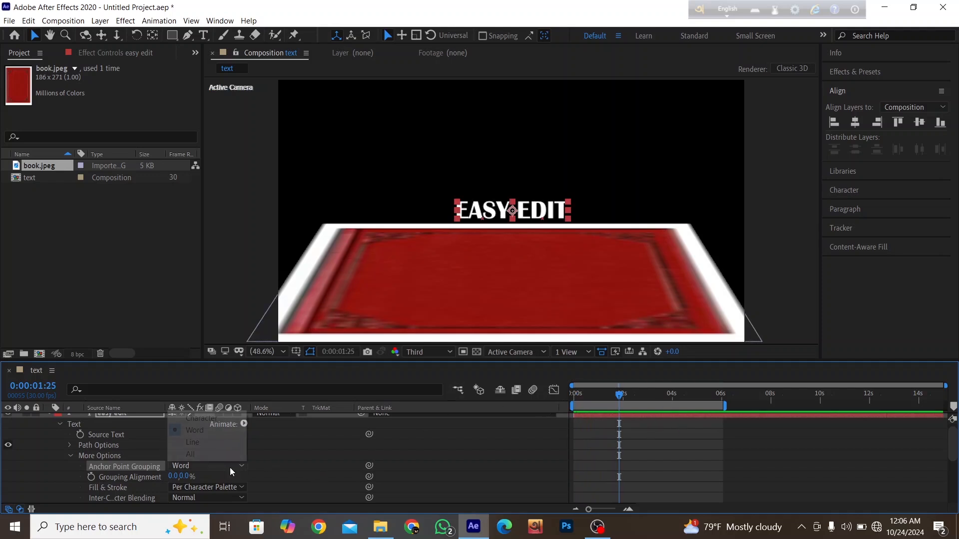
left_click(205, 441)
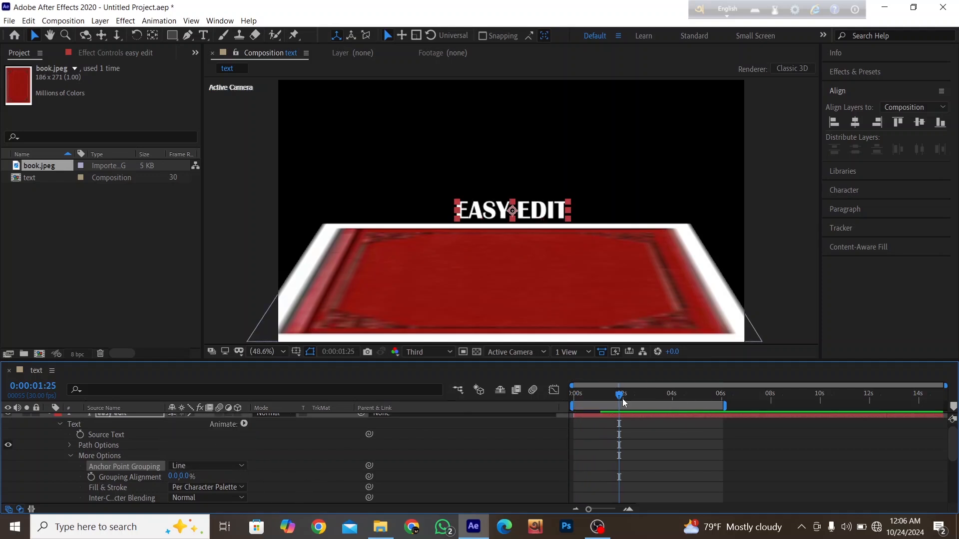
key("Home")
key("space")
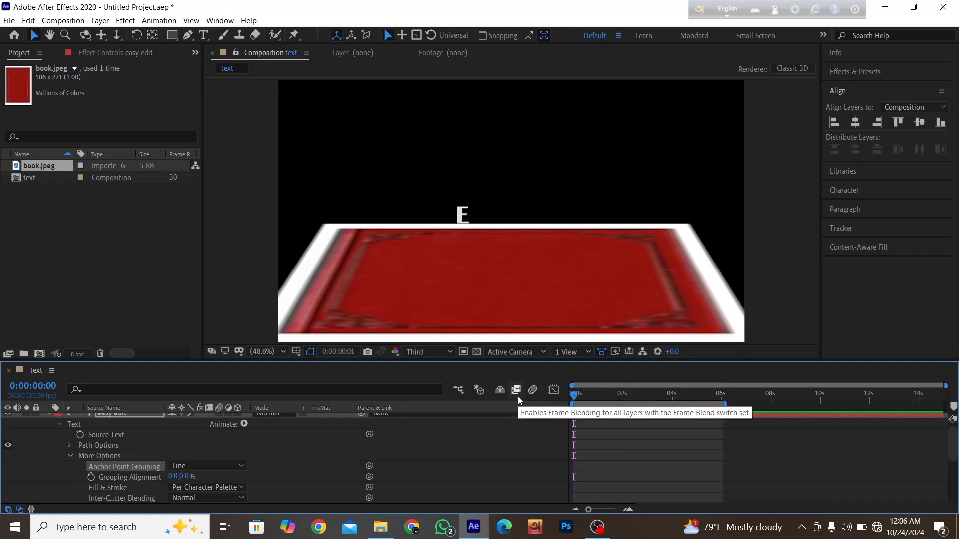
key("space")
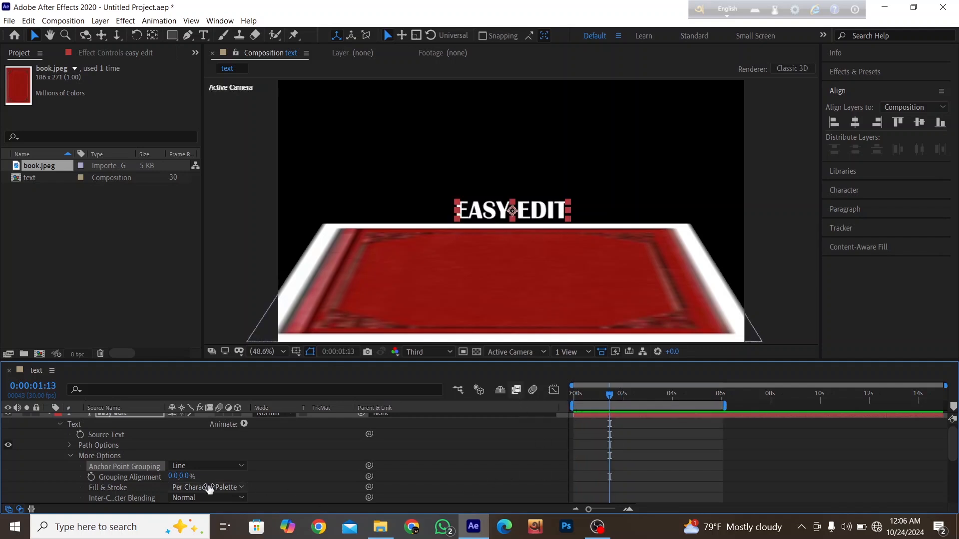
Set Anchor Point Grouping to Word and Fill & Stroke to All Fills Over All Strokes, and preview the animation.
scroll(212, 470, "down", 2)
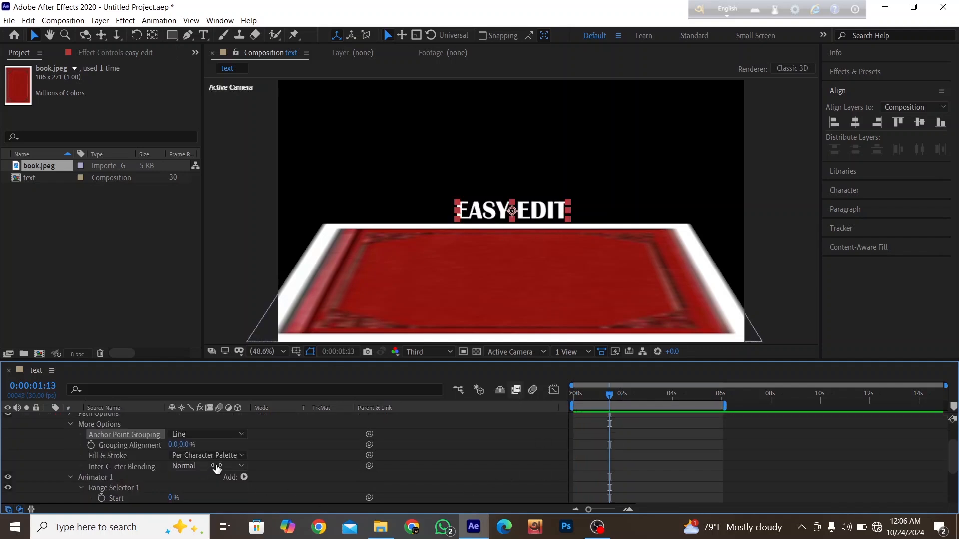
left_click(191, 435)
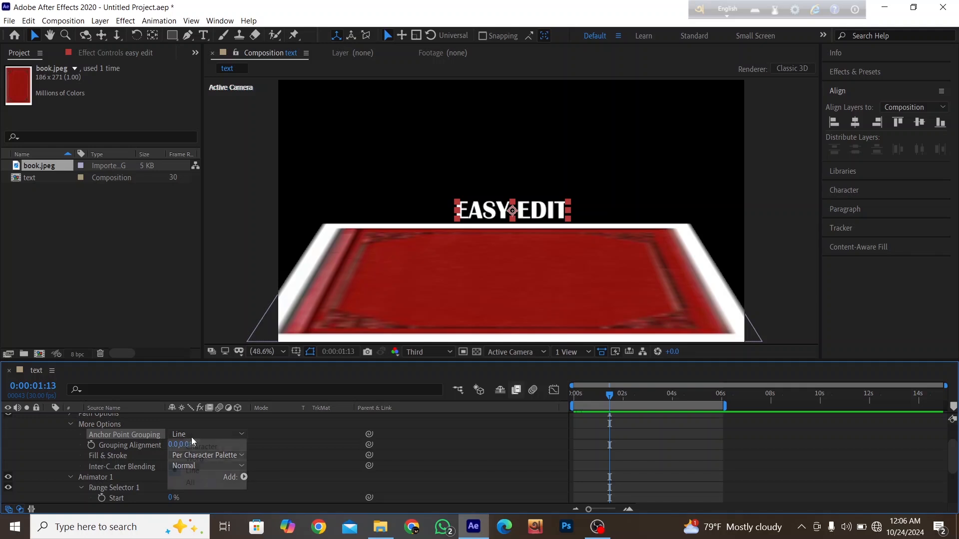
left_click(197, 459)
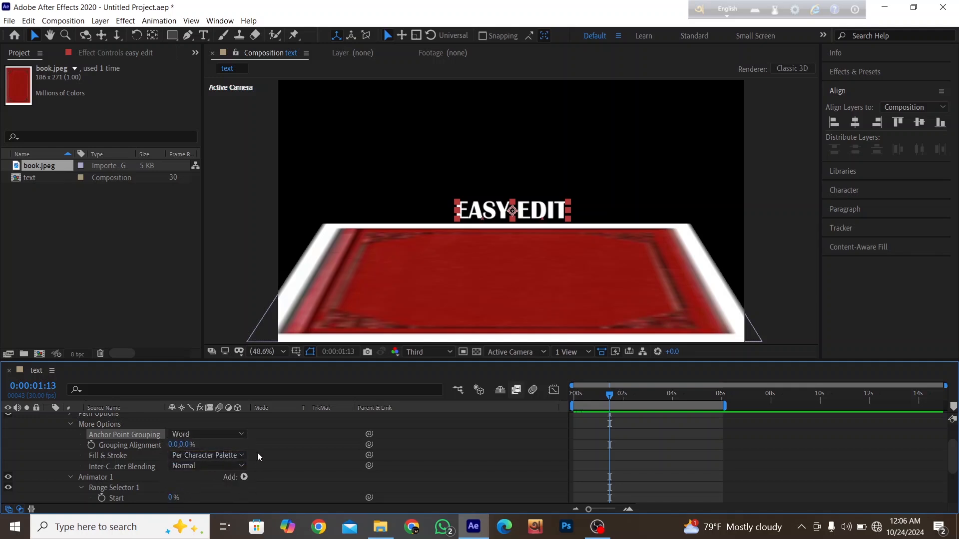
left_click(227, 456)
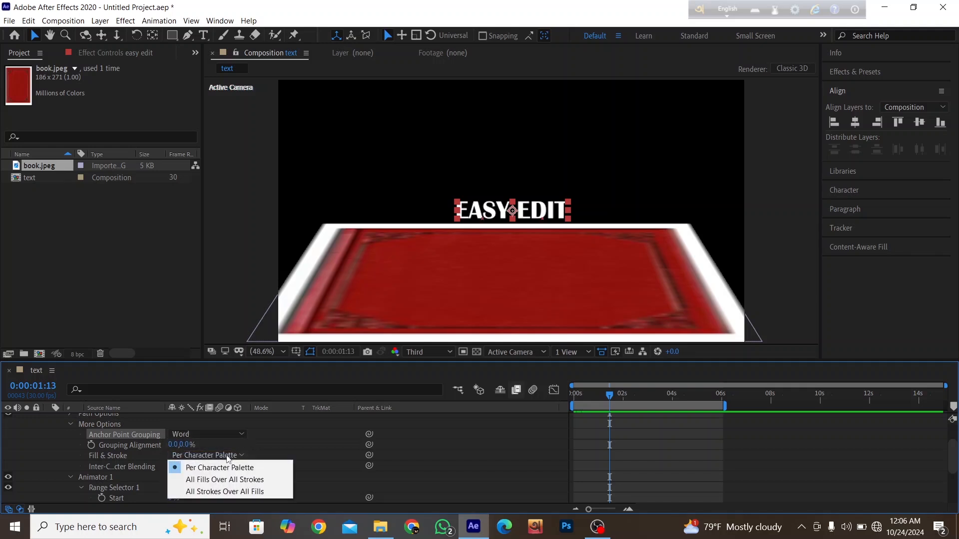
left_click(257, 480)
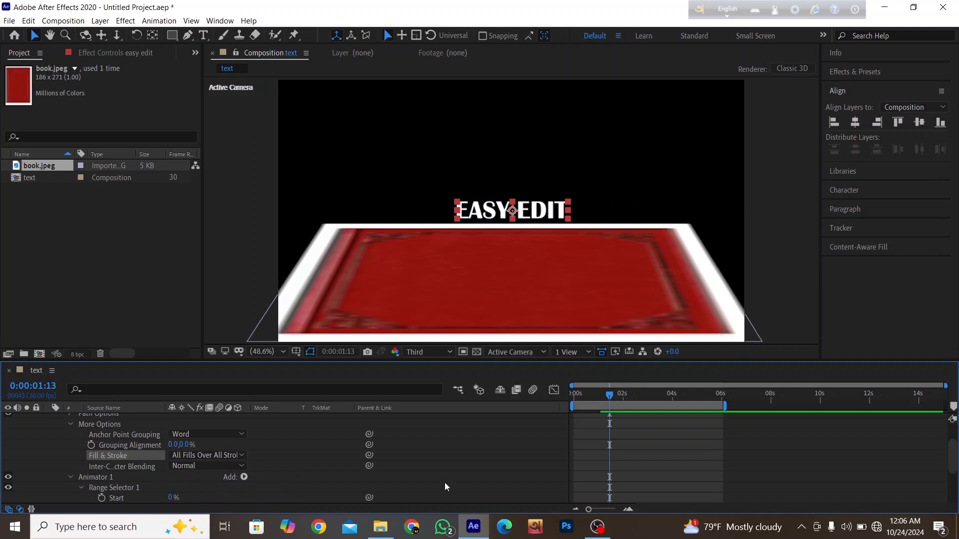
left_click_drag(609, 394, 567, 396)
key("space")
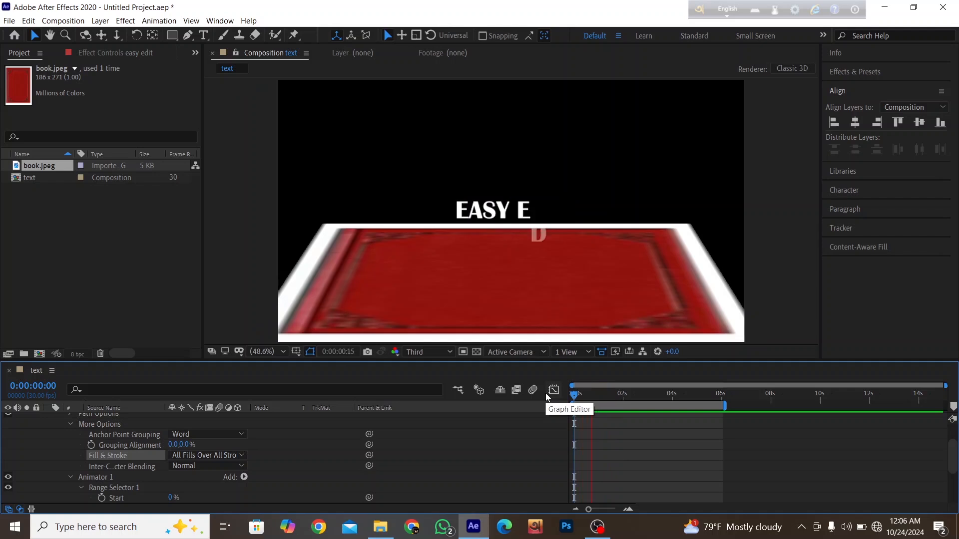
key("space")
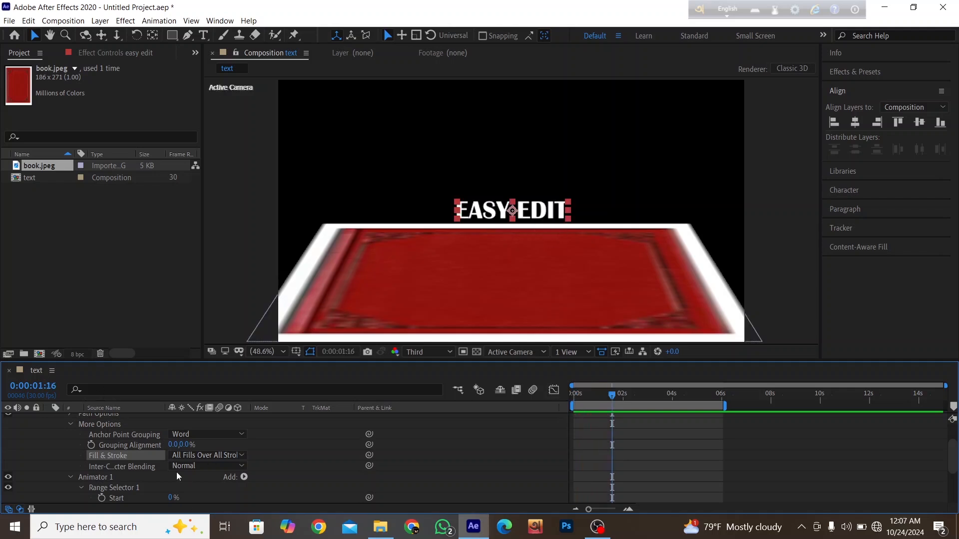
Remove all Offset keyframes from Range Selector 1 by turning off its animation.
scroll(199, 489, "down", 2)
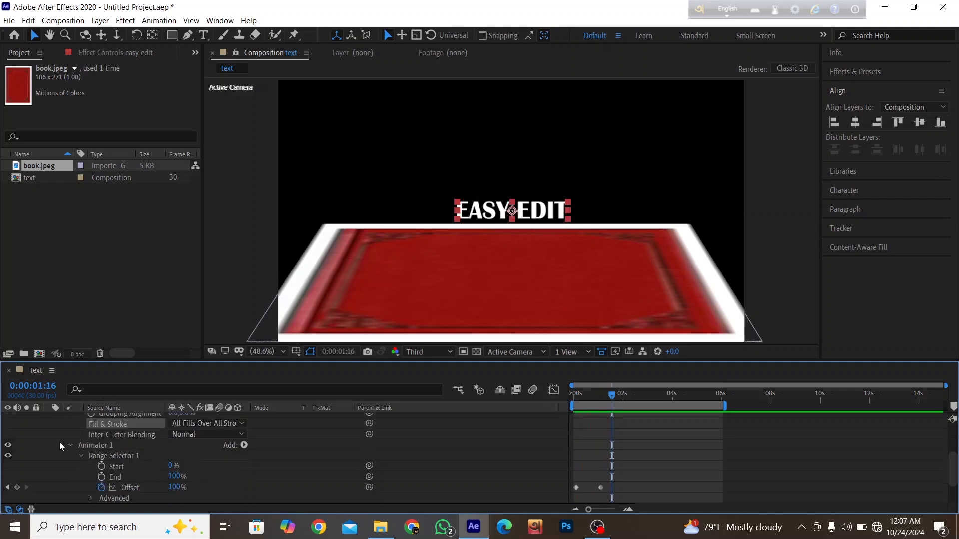
left_click(104, 488)
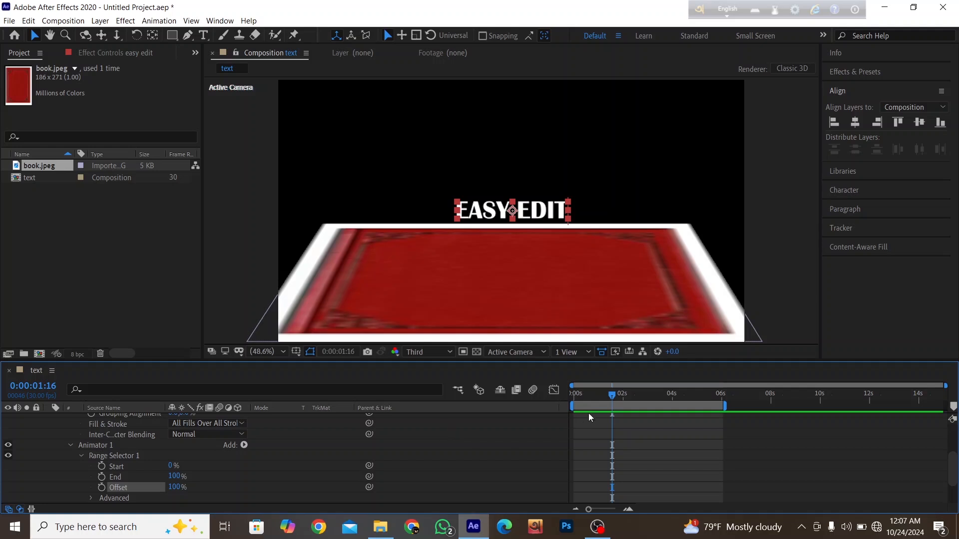
Try keyframing Range Selector 1's Start at 0% on the first frame and 5% at 0:00:01:00, and discard the Start keyframes.
left_click_drag(618, 395, 543, 394)
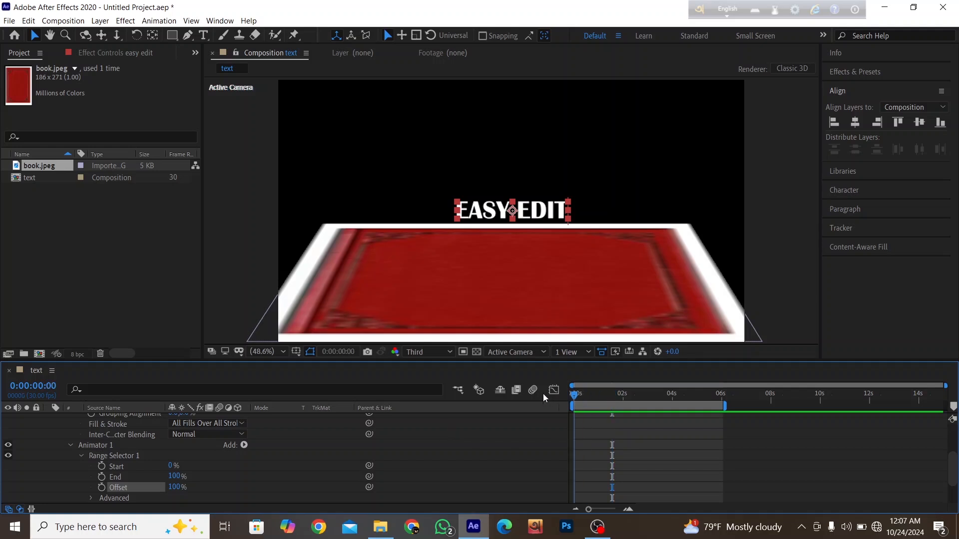
left_click(101, 466)
left_click(576, 396)
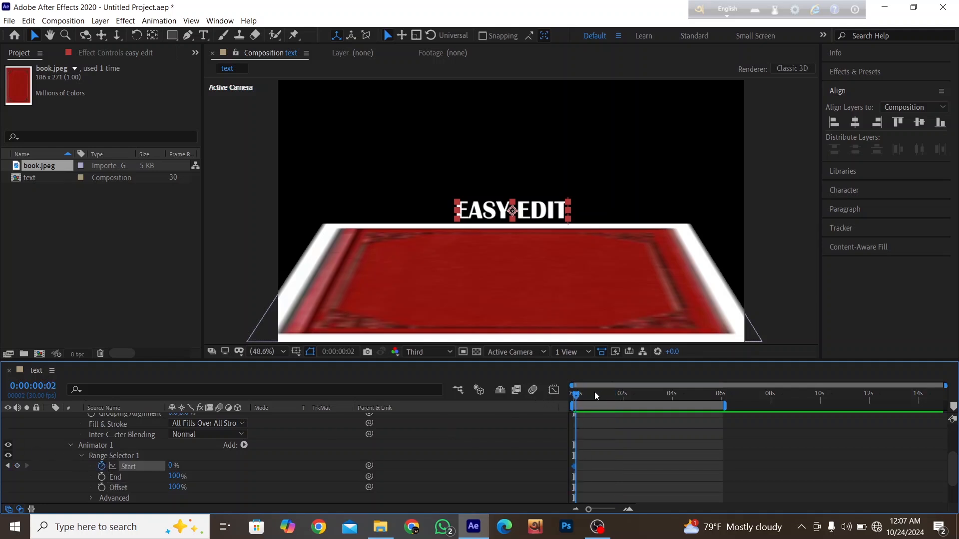
left_click(598, 395)
left_click_drag(173, 466, 193, 456)
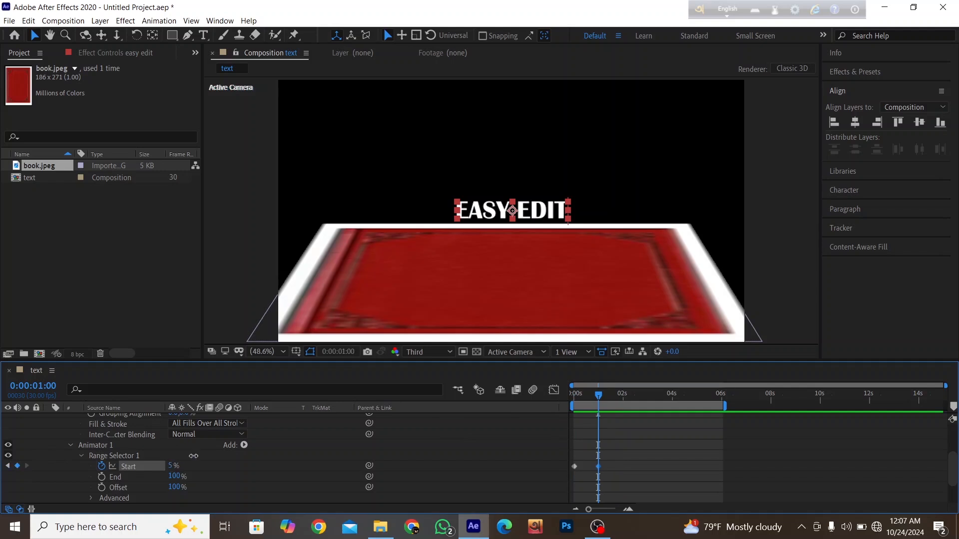
key("ctrl+z")
left_click(102, 466)
Keyframe Range Selector 1's Offset at 100% at 0:00:01:00 and at -99% on the first frame, and scrub the result.
left_click(101, 488)
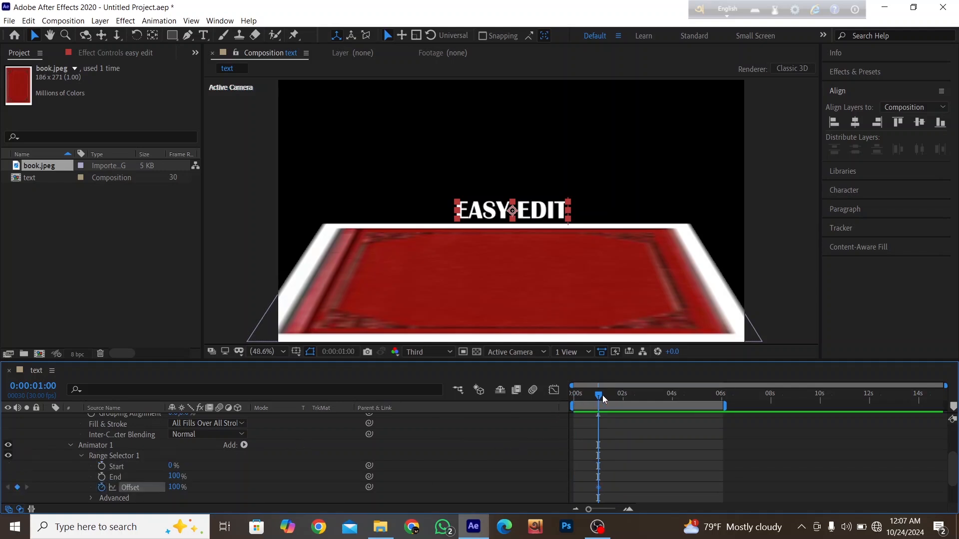
left_click_drag(602, 394, 557, 401)
scroll(231, 469, "down", 2)
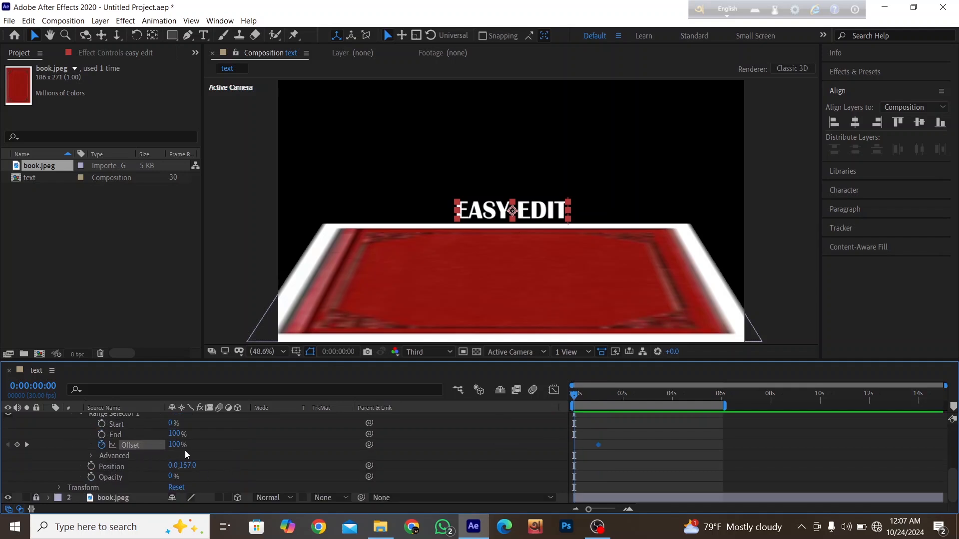
left_click_drag(175, 444, 75, 444)
left_click_drag(3, 444, 5, 444)
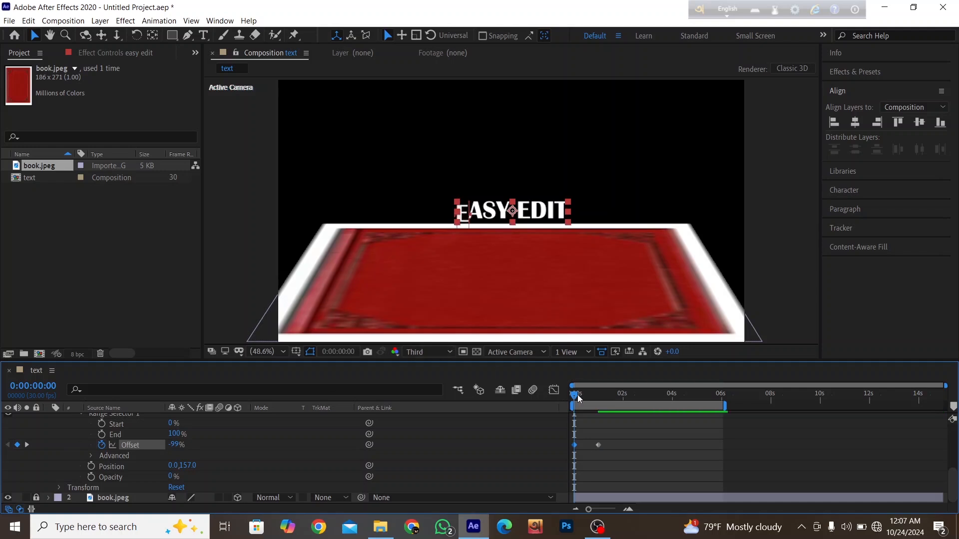
mouse_move(577, 396)
left_mouse_down()
mouse_move(618, 401)
mouse_move(552, 400)
mouse_move(603, 395)
mouse_move(544, 391)
mouse_move(576, 395)
left_mouse_up()
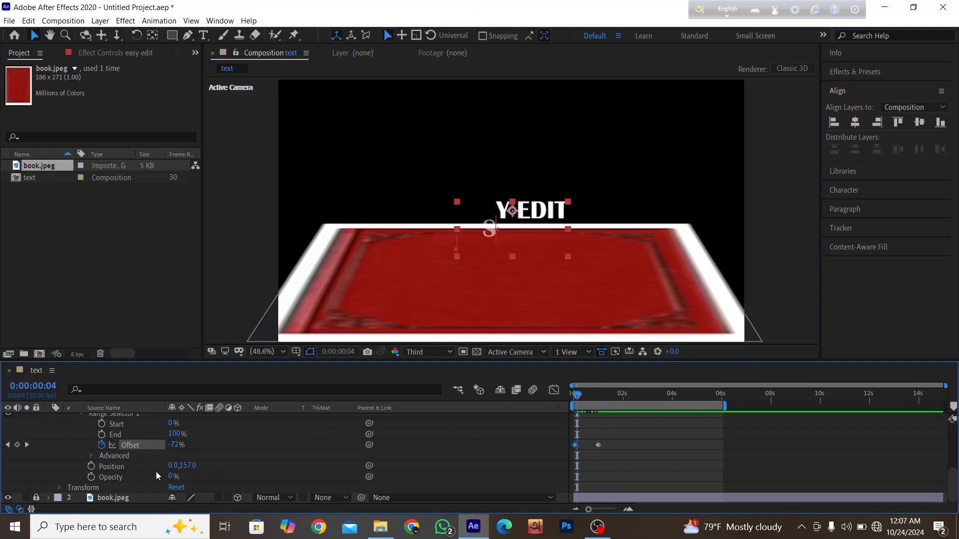
Set Range Selector 1's Offset to 100% on the first frame and preview the animation.
left_click(176, 444)
left_click_drag(580, 401, 575, 398)
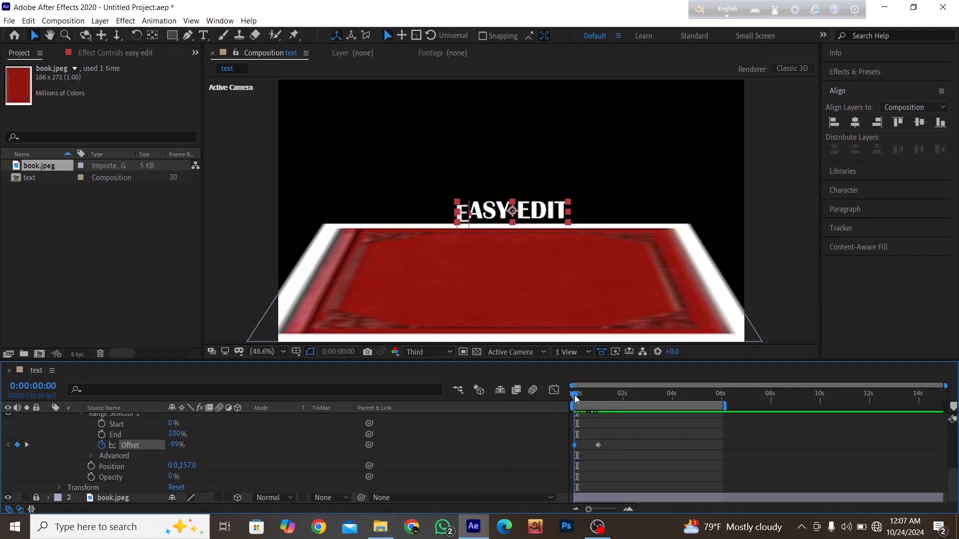
left_click(172, 446)
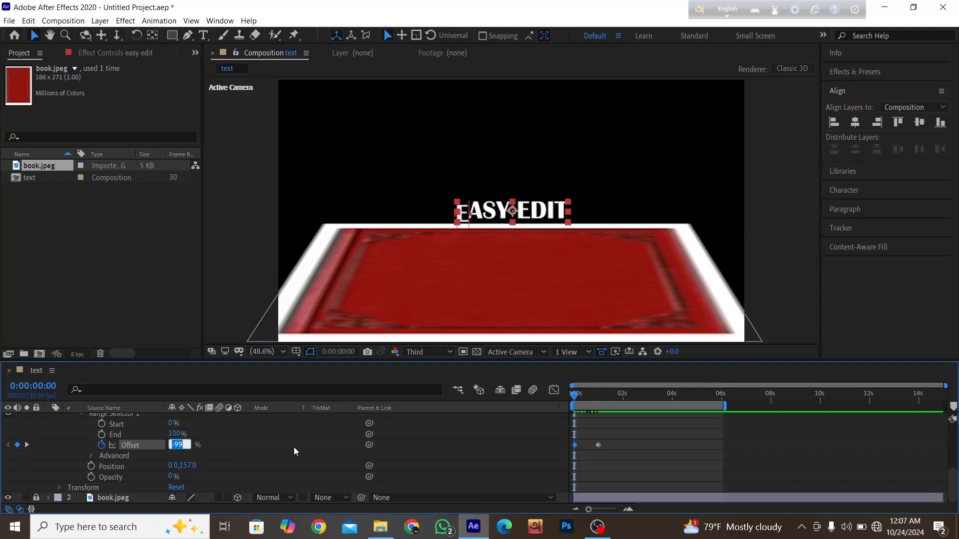
type("100")
key("Return")
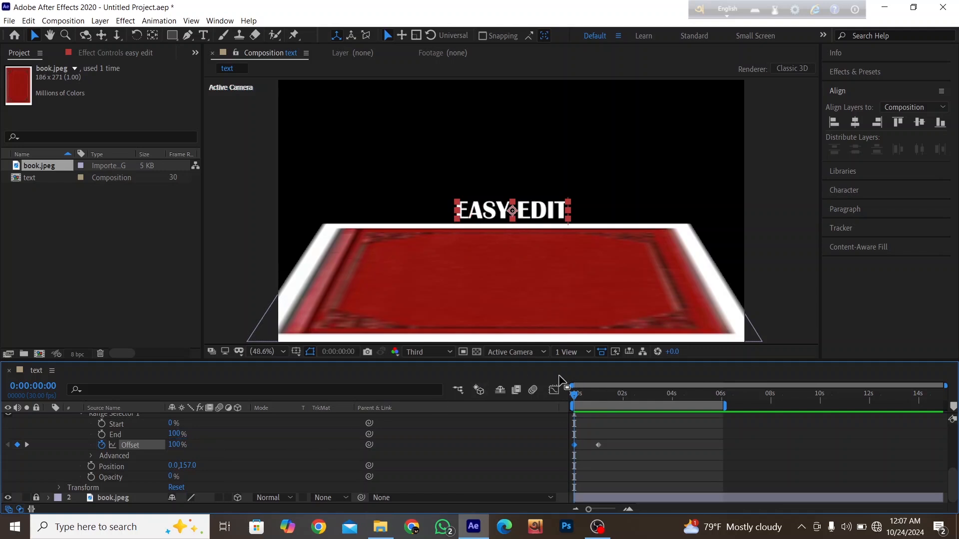
left_click(559, 376)
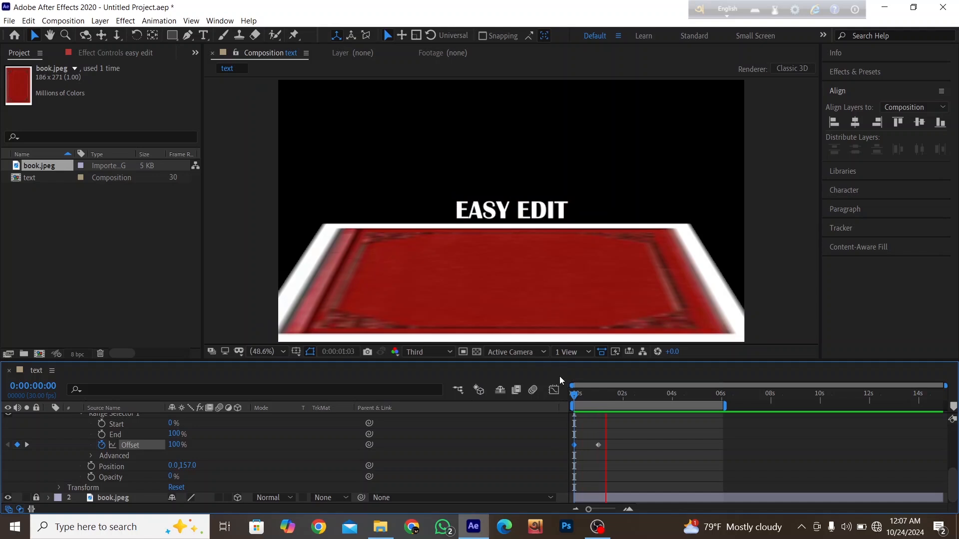
key("space")
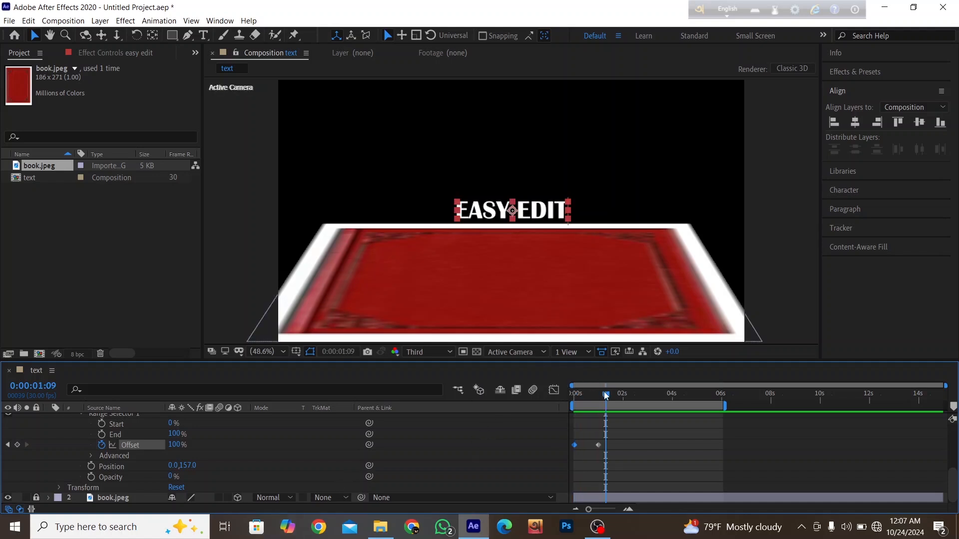
Keyframe Range Selector 1's Offset at 0% at 0:00:01:01 and scrub back to the first frame.
left_click_drag(605, 395, 599, 398)
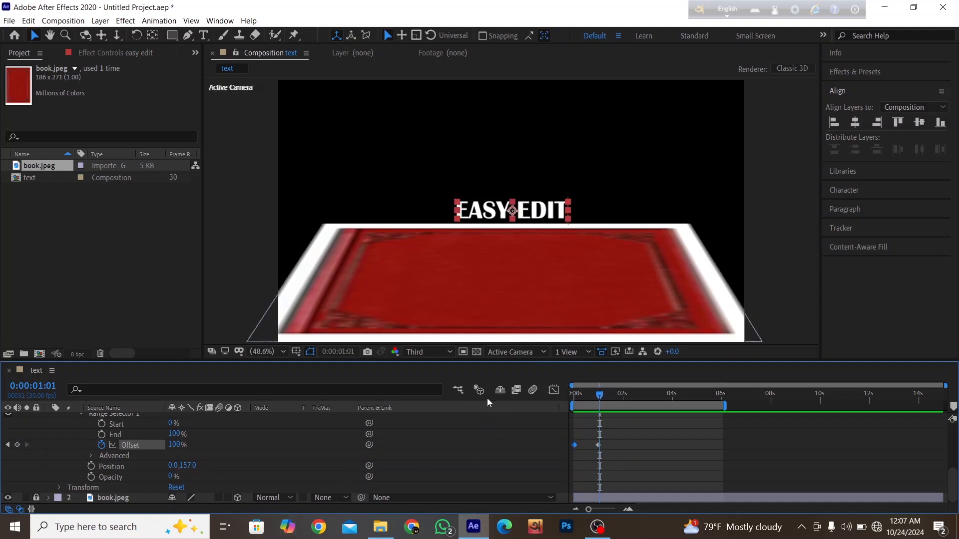
left_click_drag(175, 444, 142, 444)
left_click(176, 444)
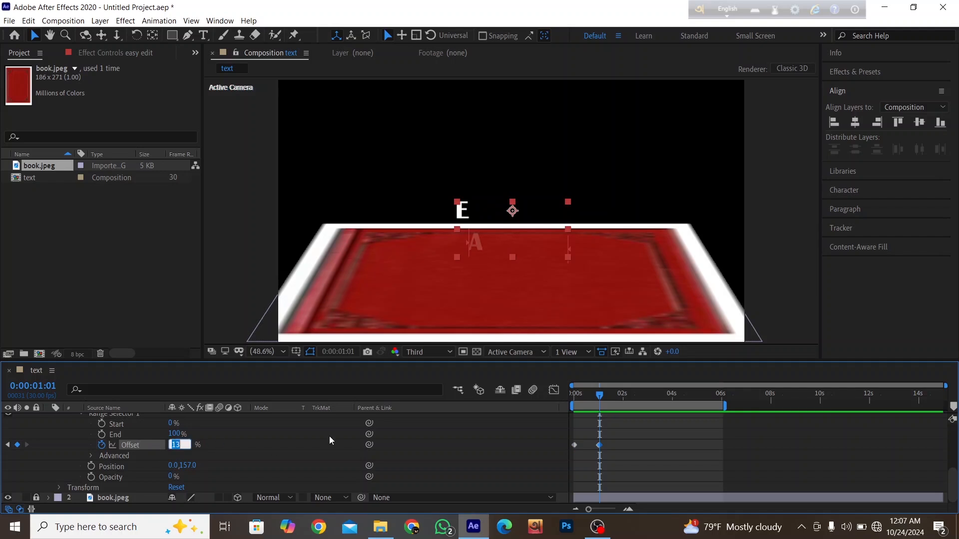
type("0")
key("Return")
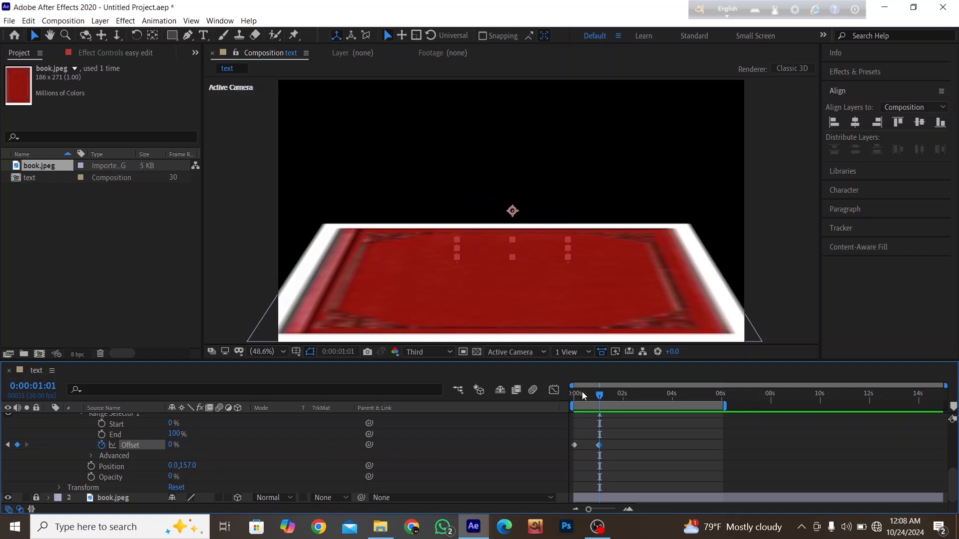
left_click_drag(600, 396, 558, 405)
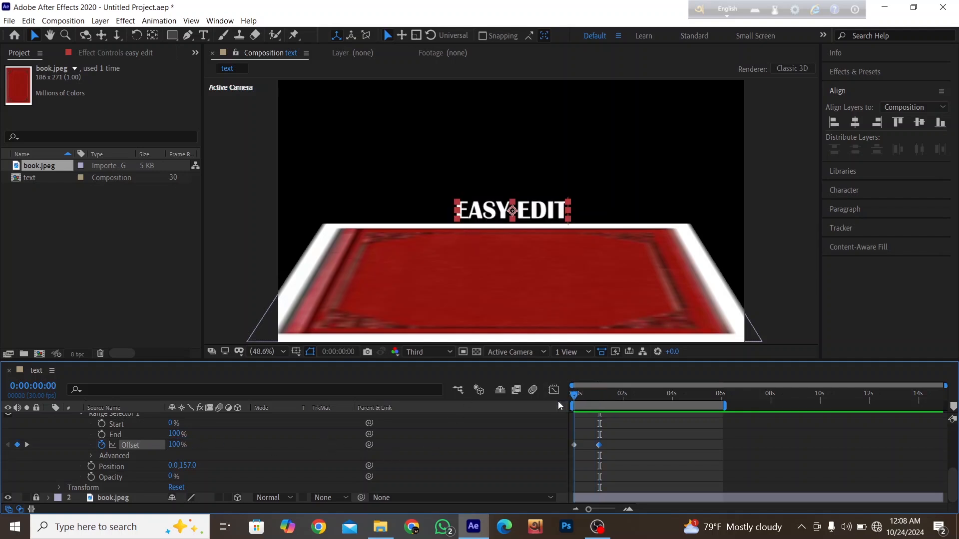
Check the text animator's settings and Offset keyframes, and play the animation from the first frame.
left_click(600, 400)
left_click_drag(621, 437, 571, 456)
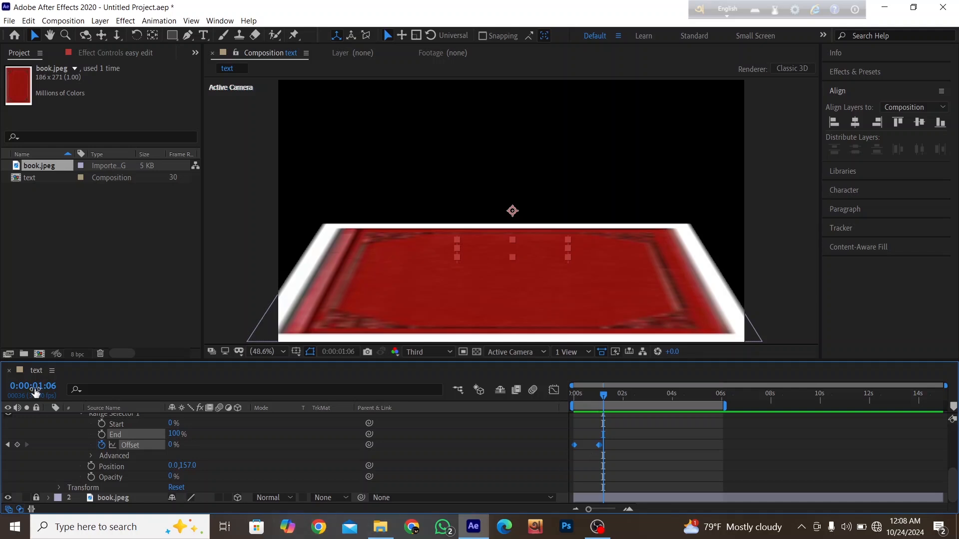
scroll(137, 464, "up", 3)
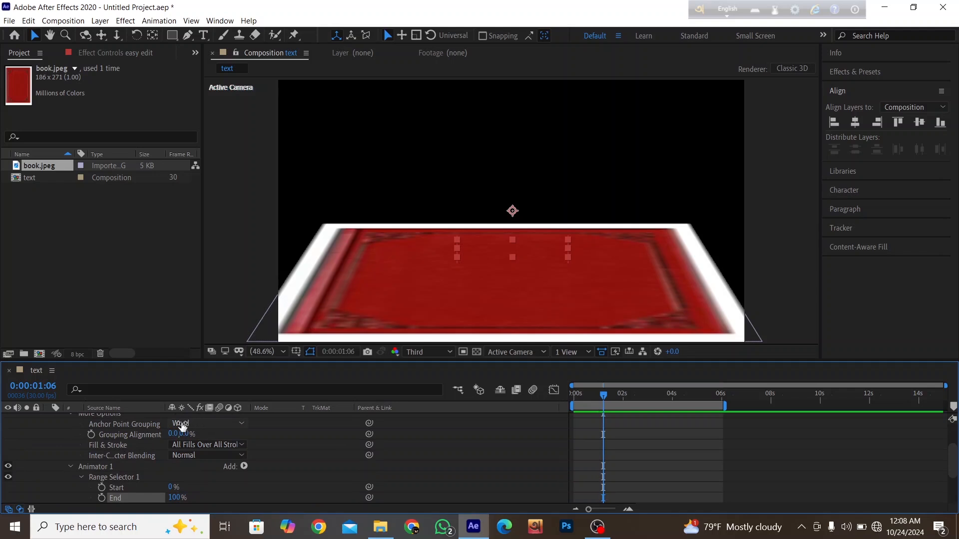
scroll(666, 456, "down", 4)
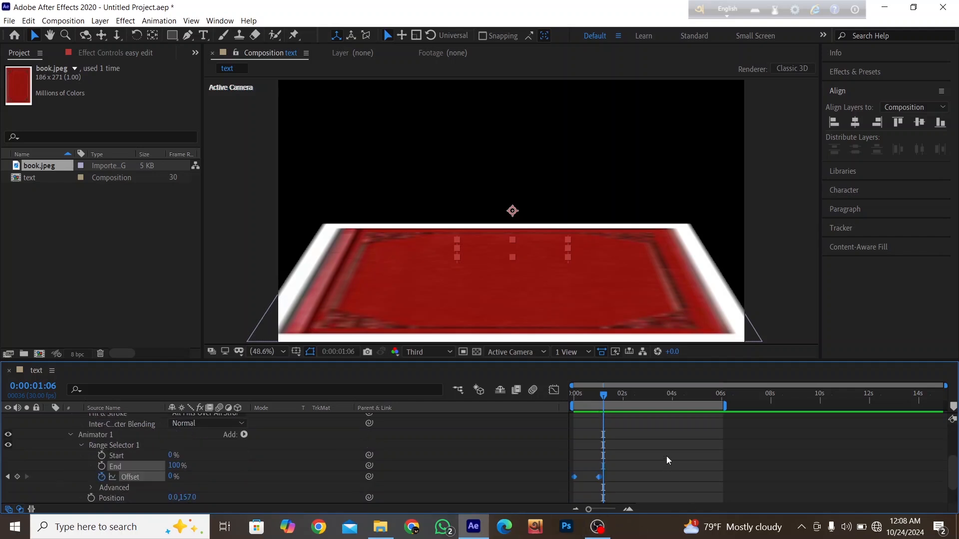
left_click_drag(604, 394, 552, 391)
key("space")
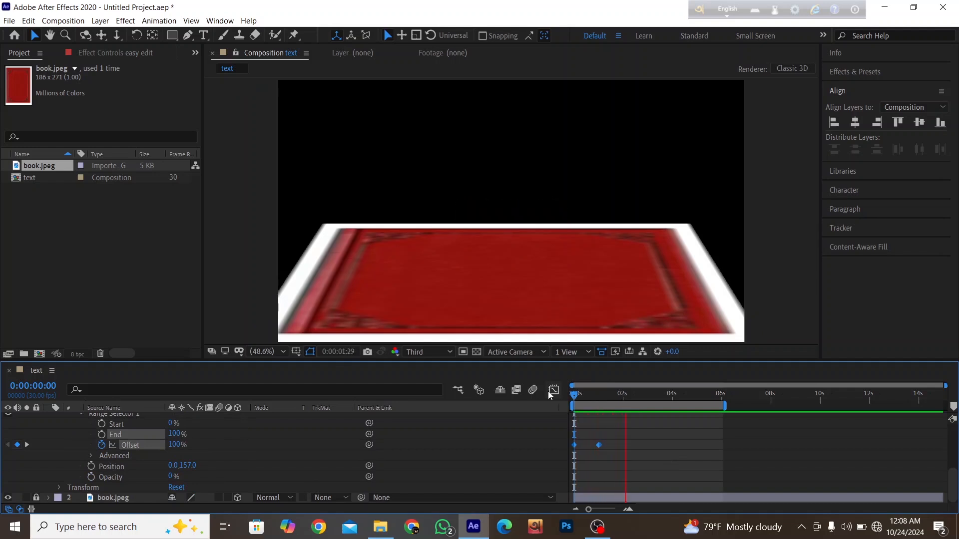
key("space")
Time-reverse both Offset keyframes and preview the title animation from the first frame.
left_click_drag(625, 439, 575, 458)
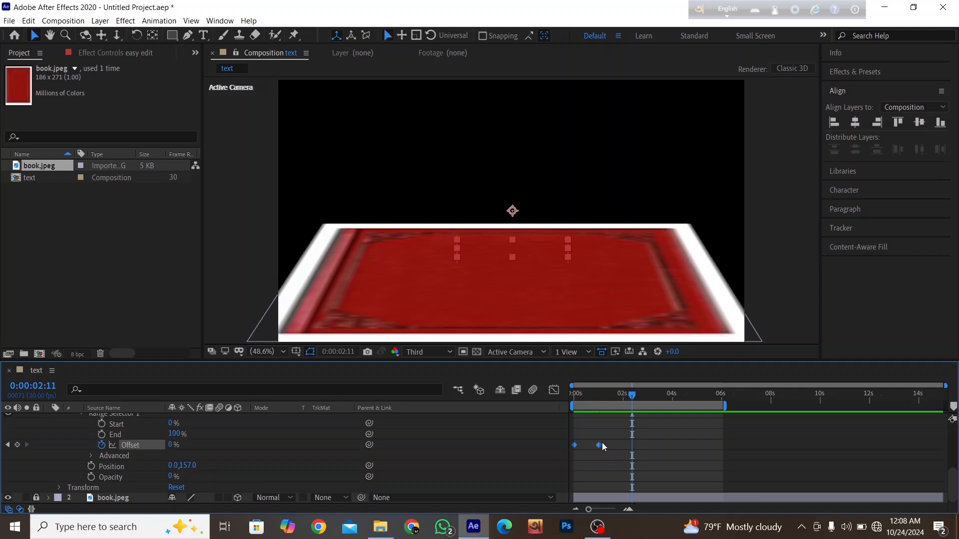
mouse_move(601, 448)
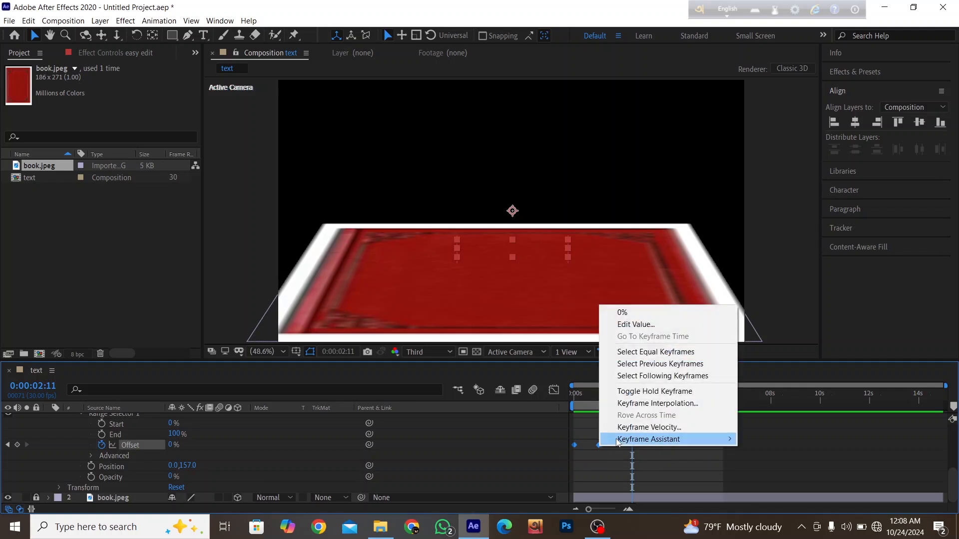
mouse_move(644, 439)
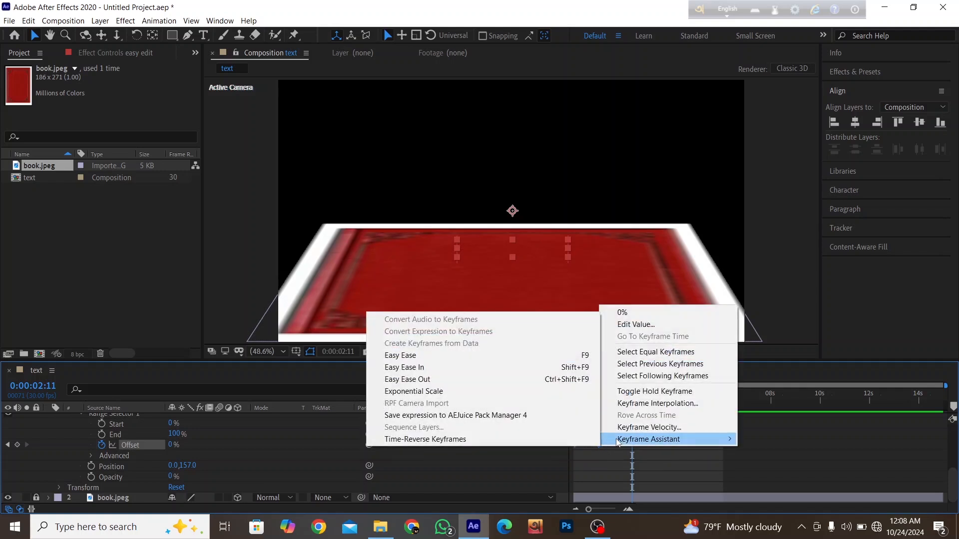
left_click(457, 444)
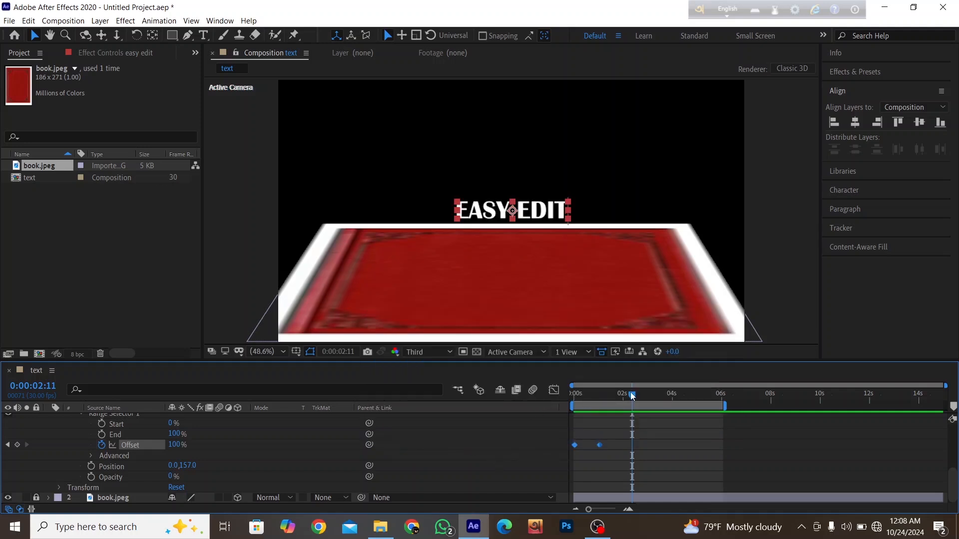
left_click_drag(632, 396, 572, 403)
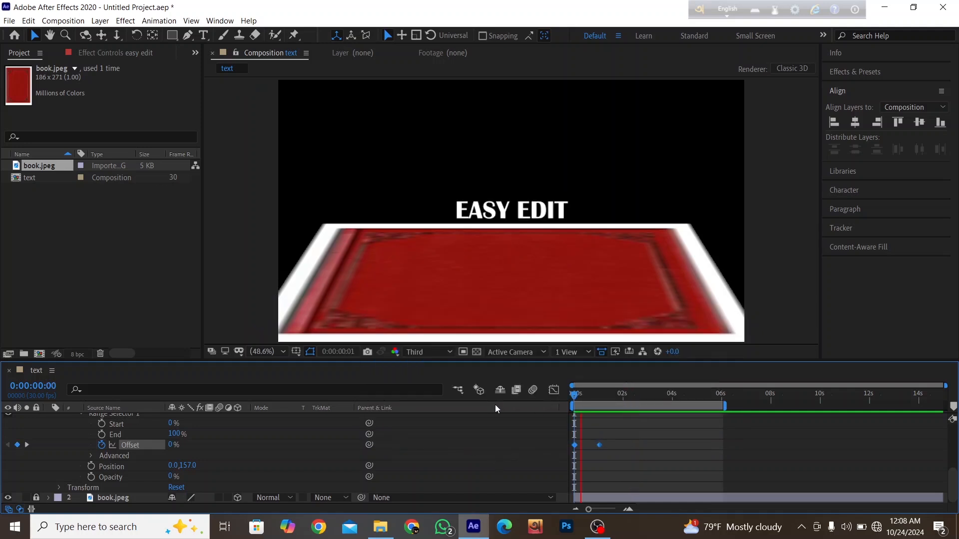
key("space")
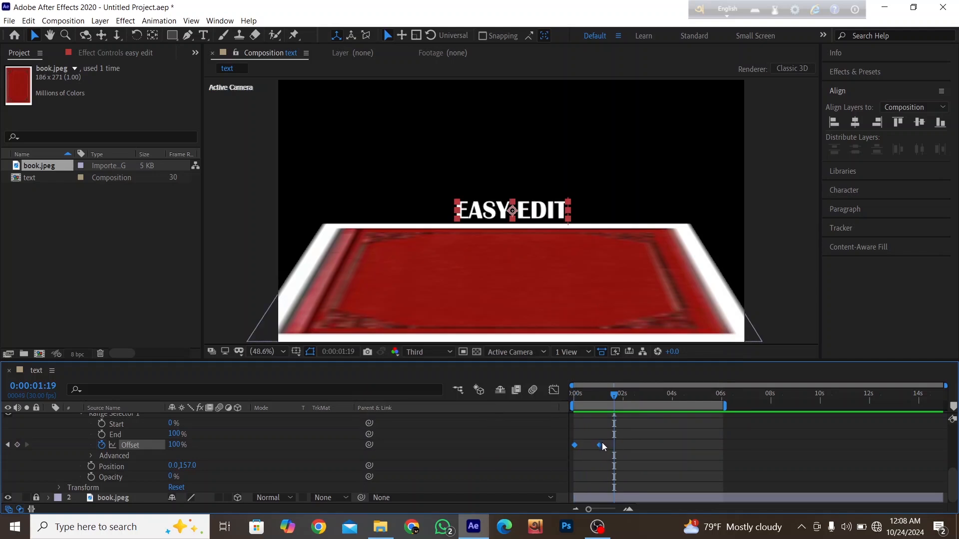
Move the second Offset keyframe to just past 3 seconds to slow the title's rise, and preview it.
left_click_drag(598, 444, 652, 435)
left_click(575, 394)
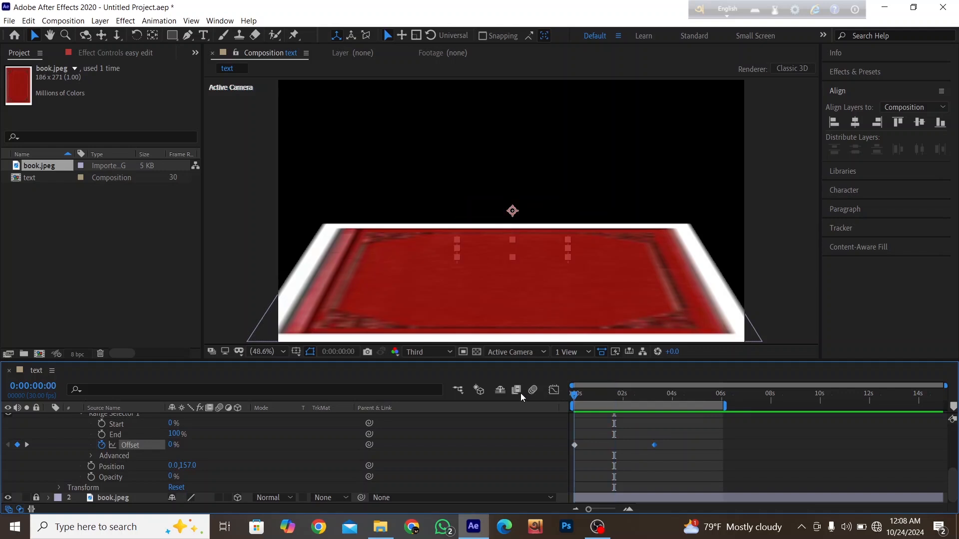
key("space")
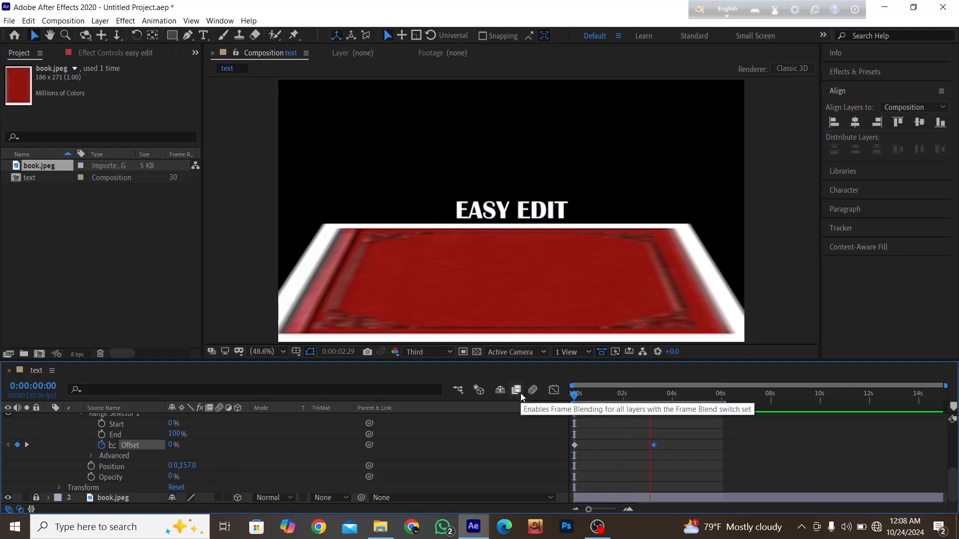
key("space")
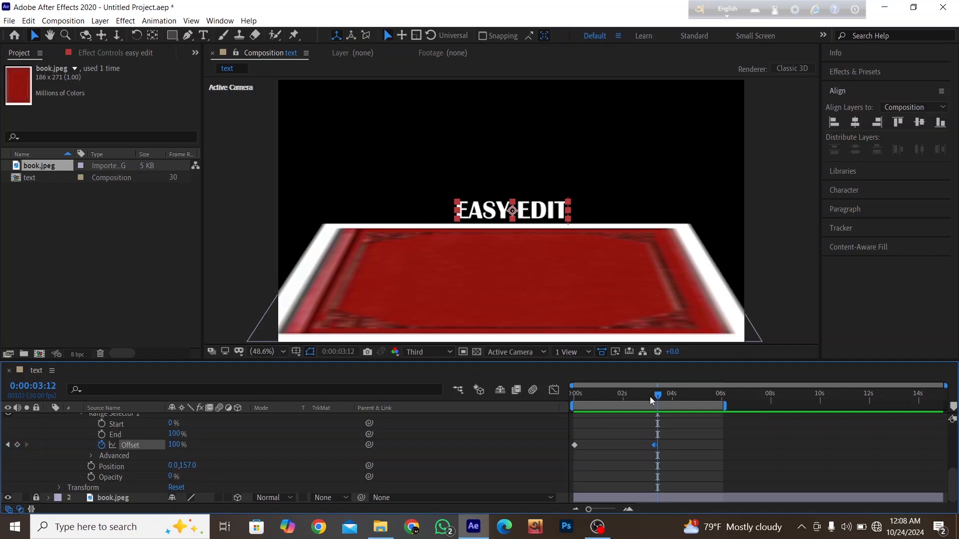
left_click_drag(649, 397, 502, 397)
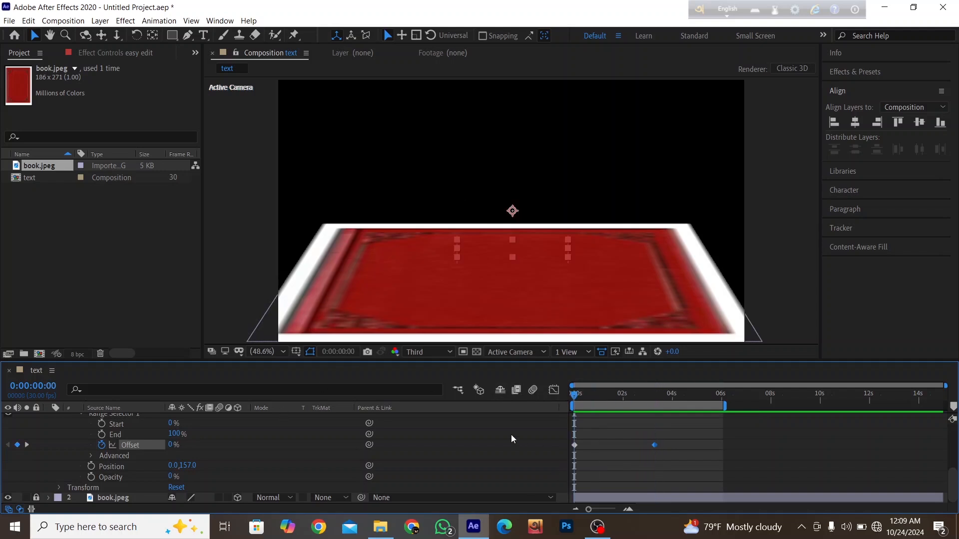
Deselect the title layer and replay the slowed animation from the first frame.
scroll(447, 462, "up", 3)
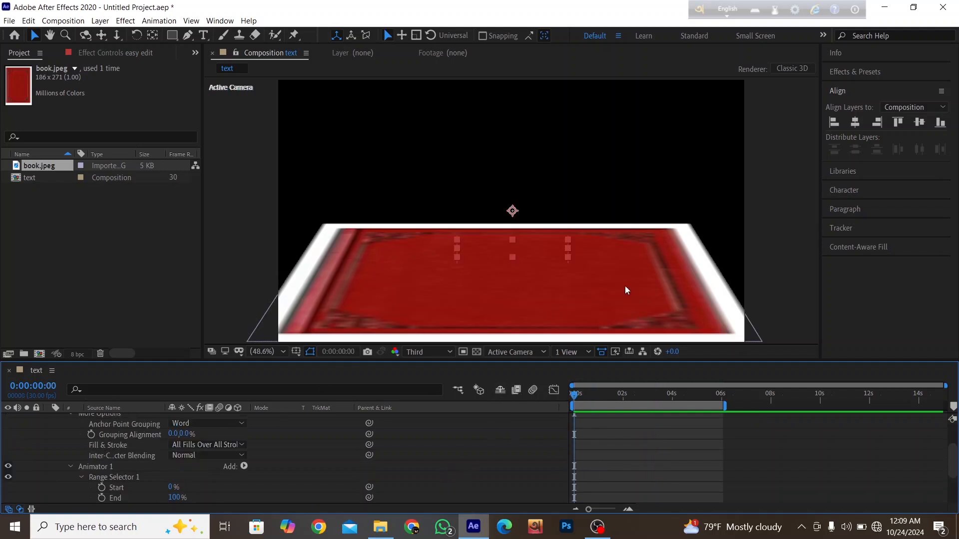
left_click(803, 444)
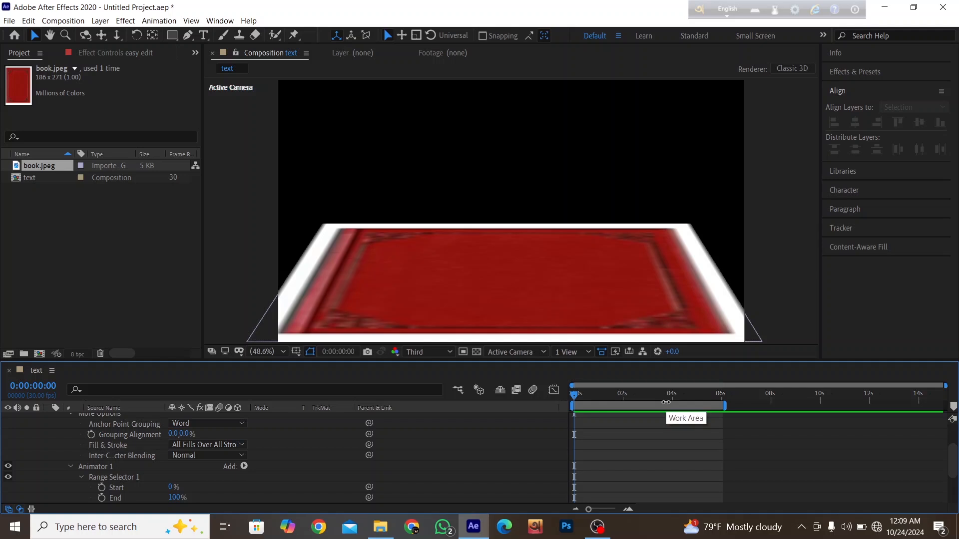
key("space")
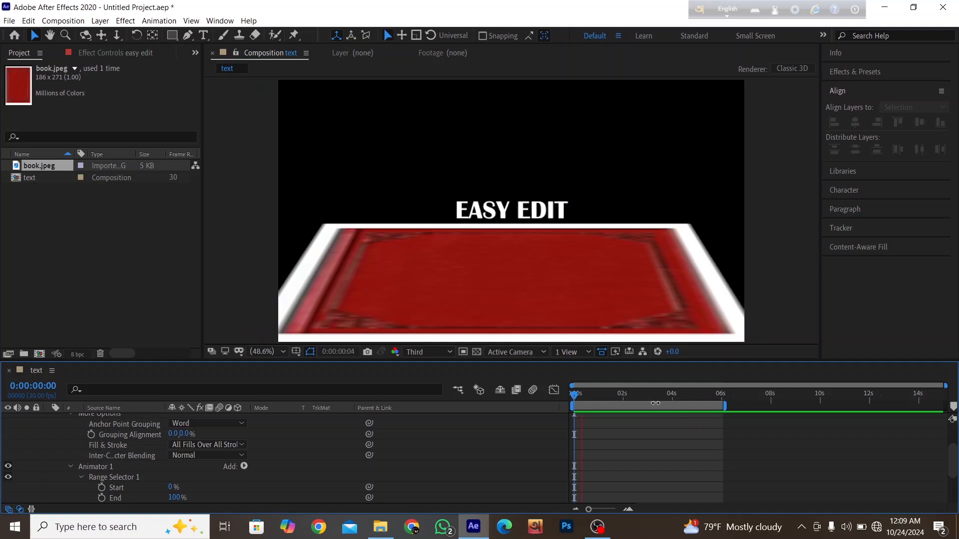
key("space")
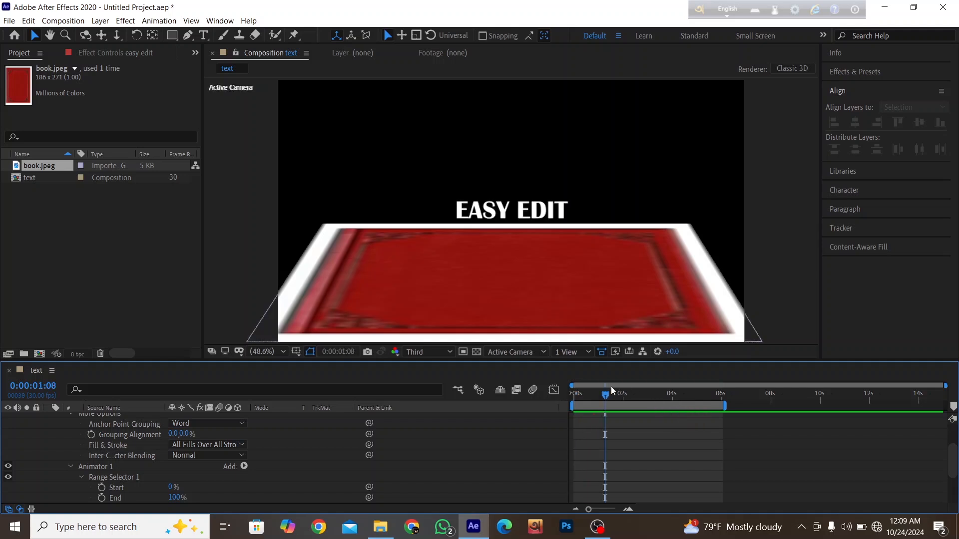
left_click_drag(607, 394, 543, 394)
scroll(109, 463, "up", 3)
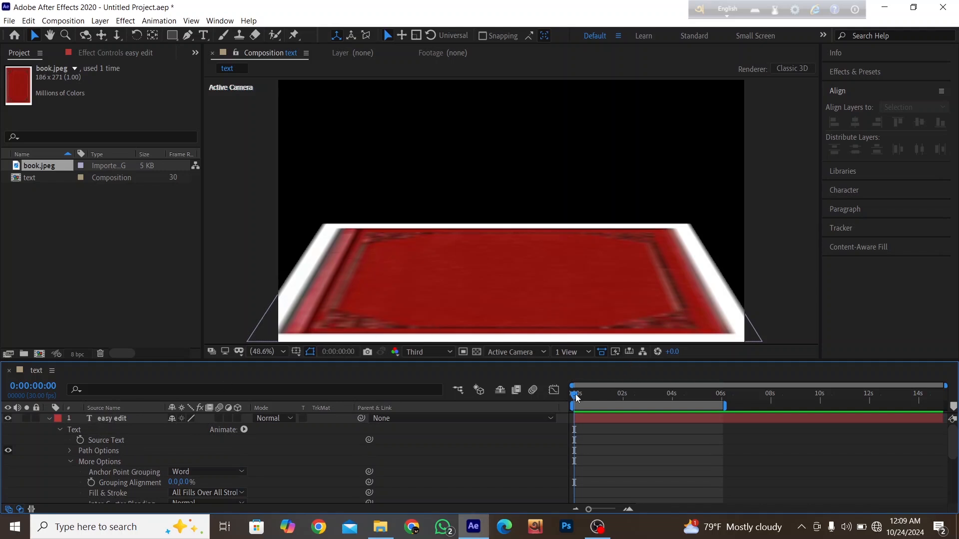
Search the effects and presets for "flic", apply Flicker Exposure to the EASY EDIT title at 0:00:03:01, and scrub back to the first frame.
left_click_drag(585, 395, 651, 397)
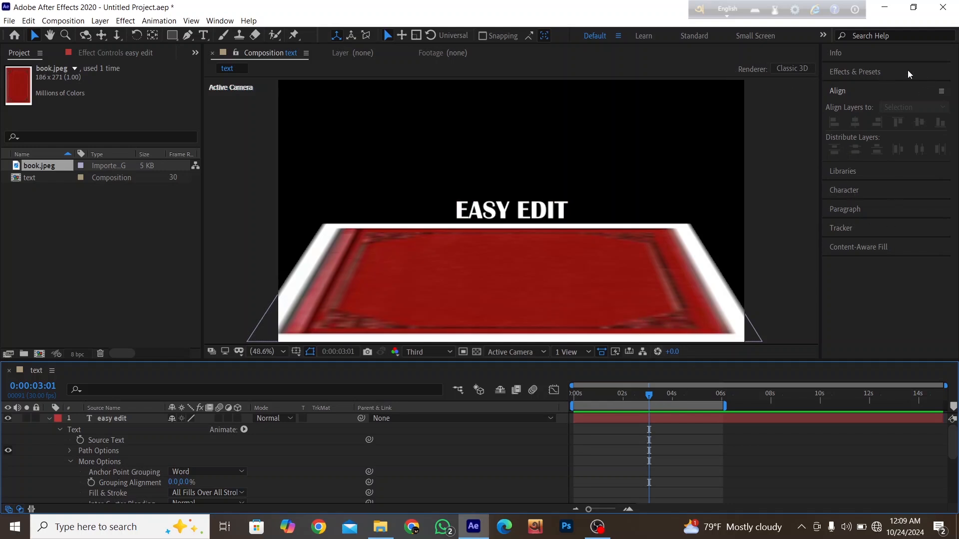
left_click(869, 73)
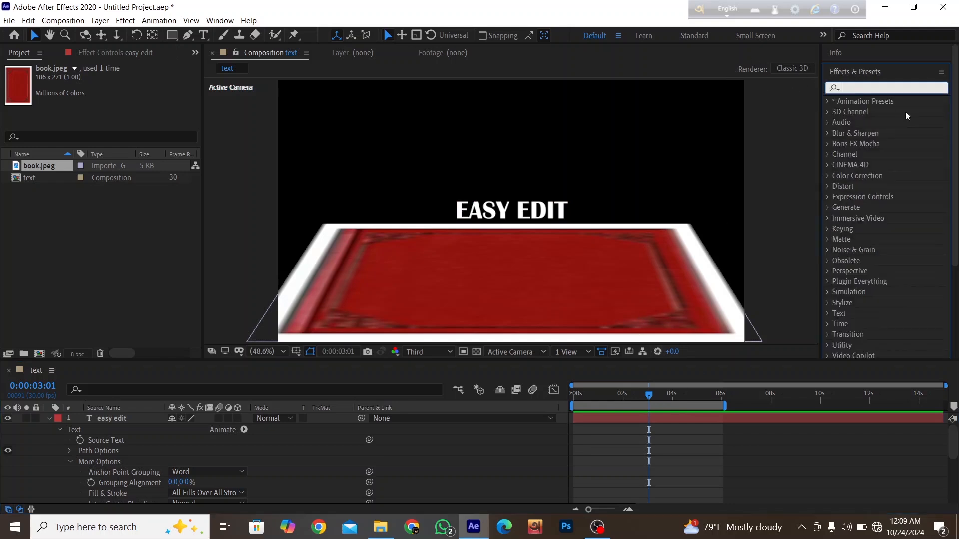
type("fli")
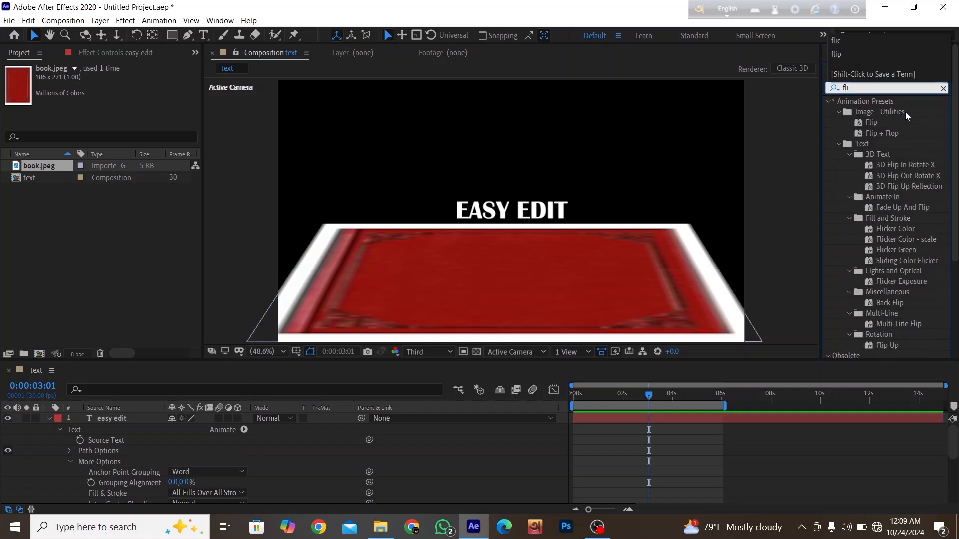
type("ca")
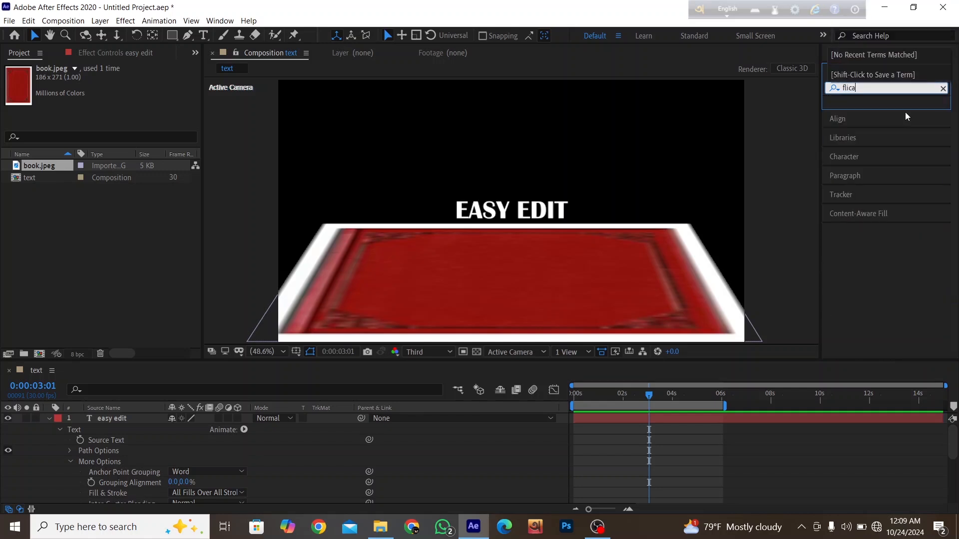
key("BackSpace")
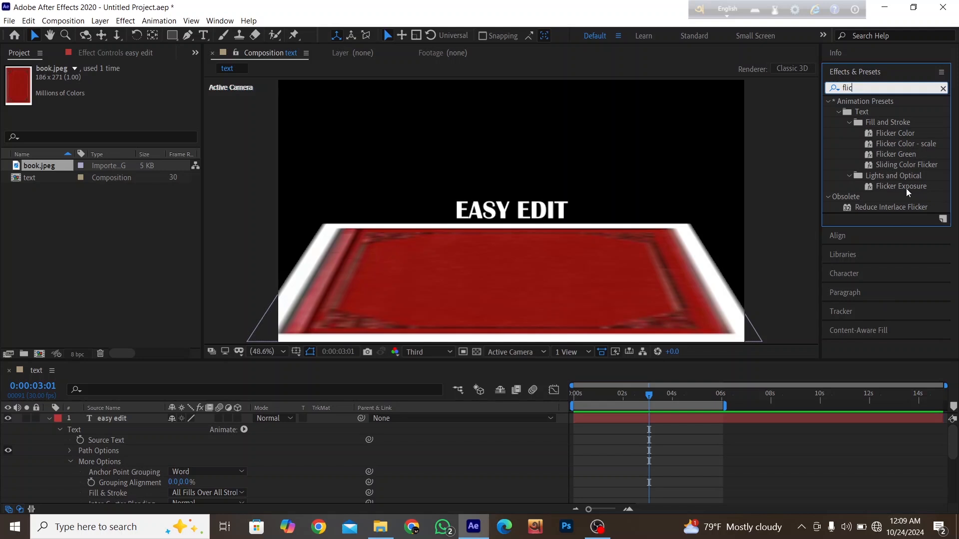
left_click_drag(905, 188, 505, 220)
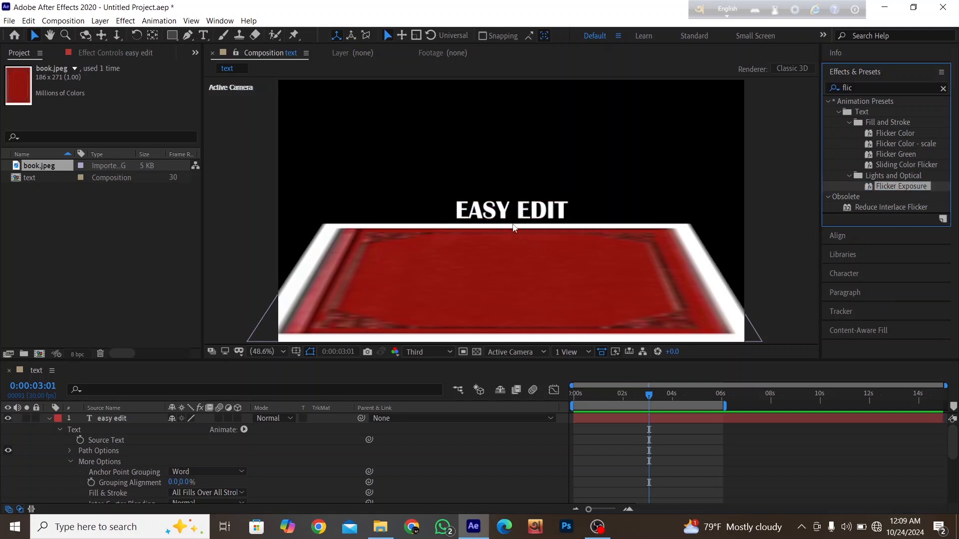
left_click_drag(648, 394, 532, 407)
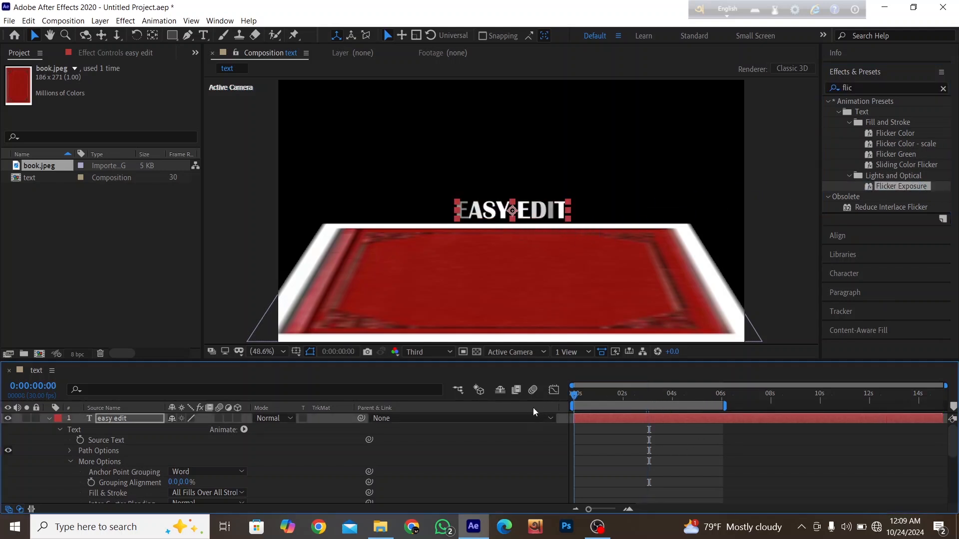
Preview the flickering title, trying EASY EDIT near the book's lower-left corner and then near the book's upper edge.
key("space")
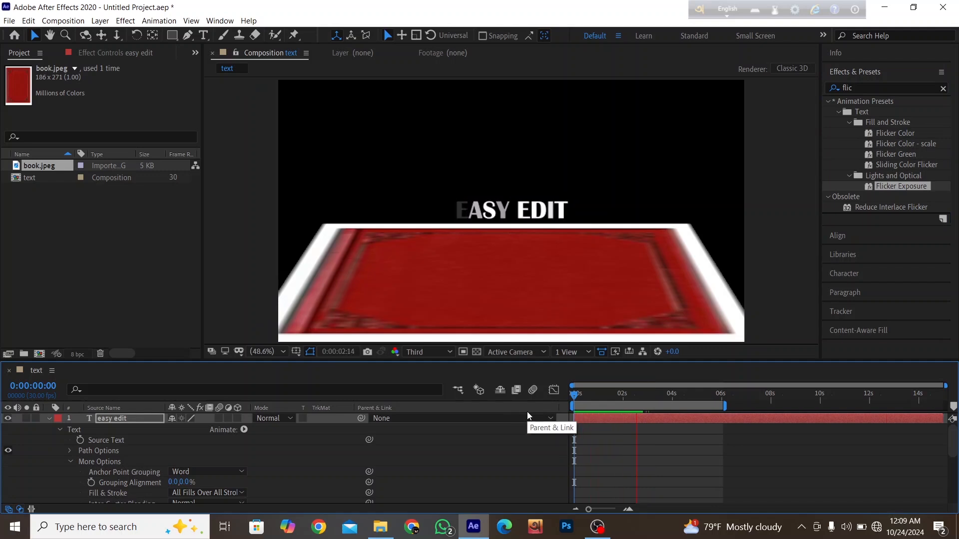
key("space")
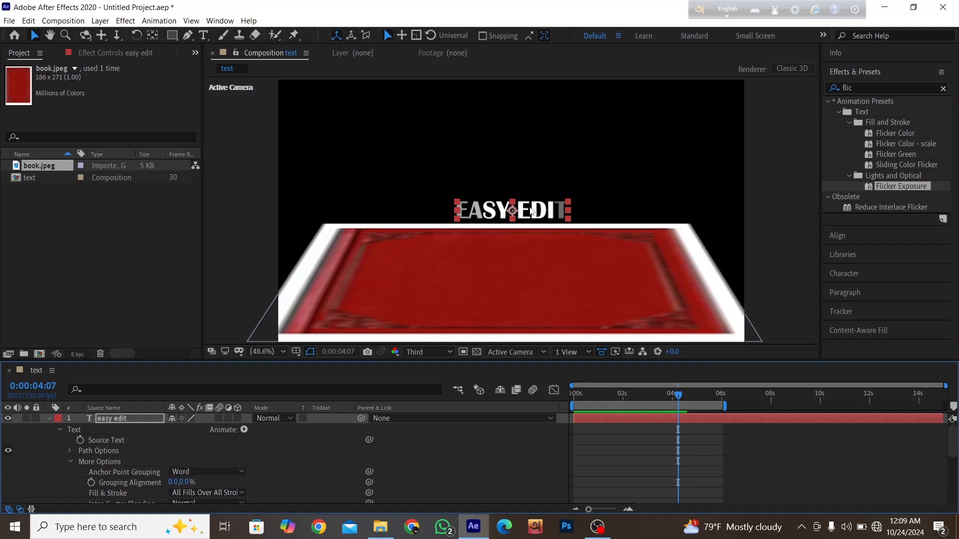
left_click_drag(523, 211, 362, 309)
left_click_drag(678, 398, 574, 398)
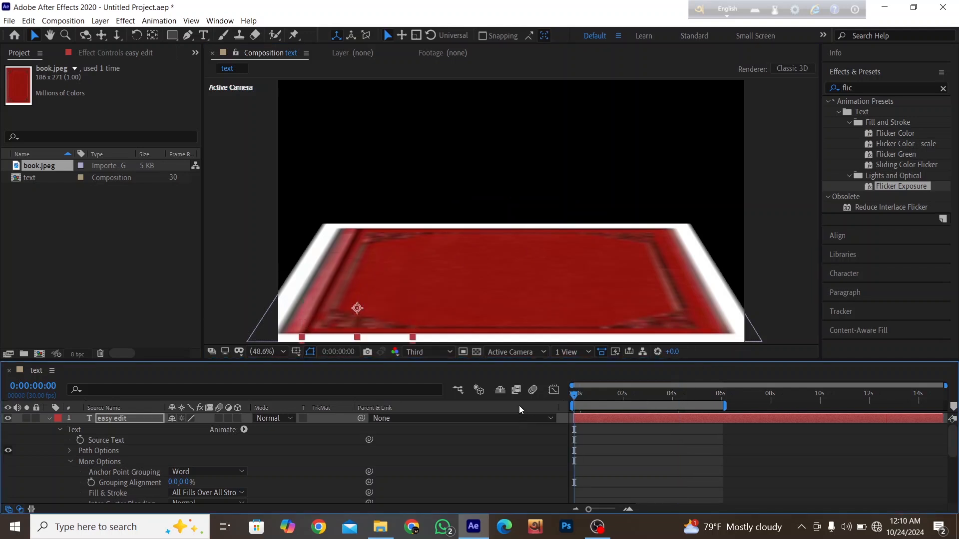
key("space")
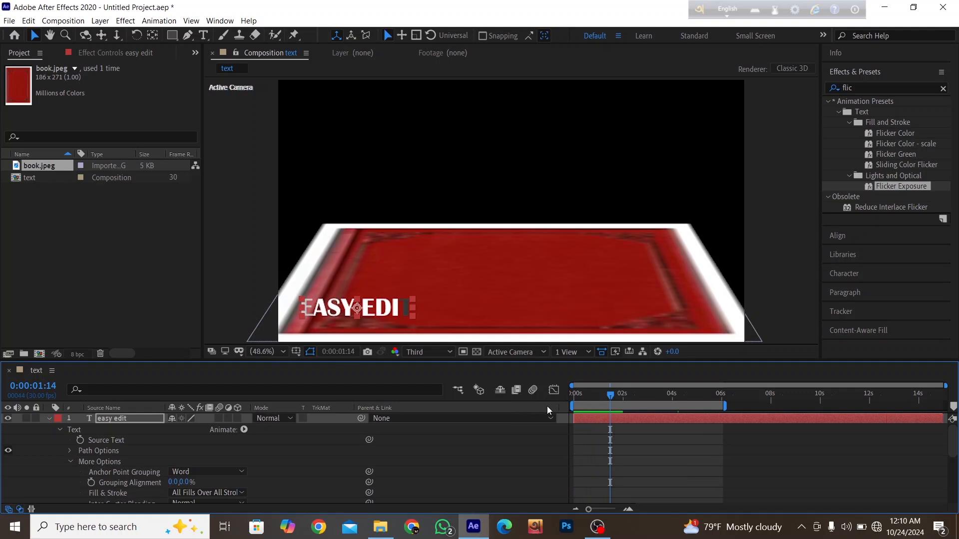
left_click_drag(374, 314, 521, 247)
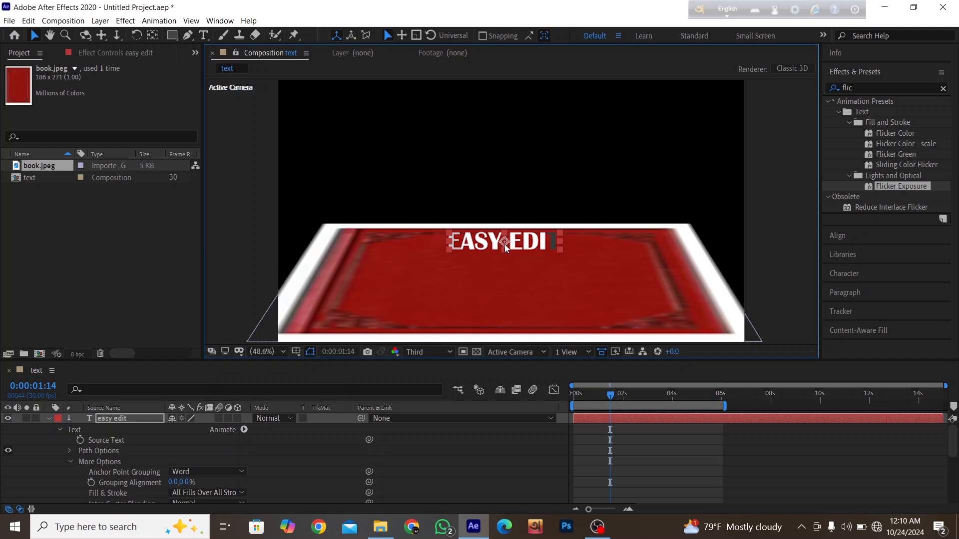
Scrub the flickering title to 0:00:03:10 with its layer collapsed, and undo the Flicker Exposure preset and the title moves.
left_click(48, 418)
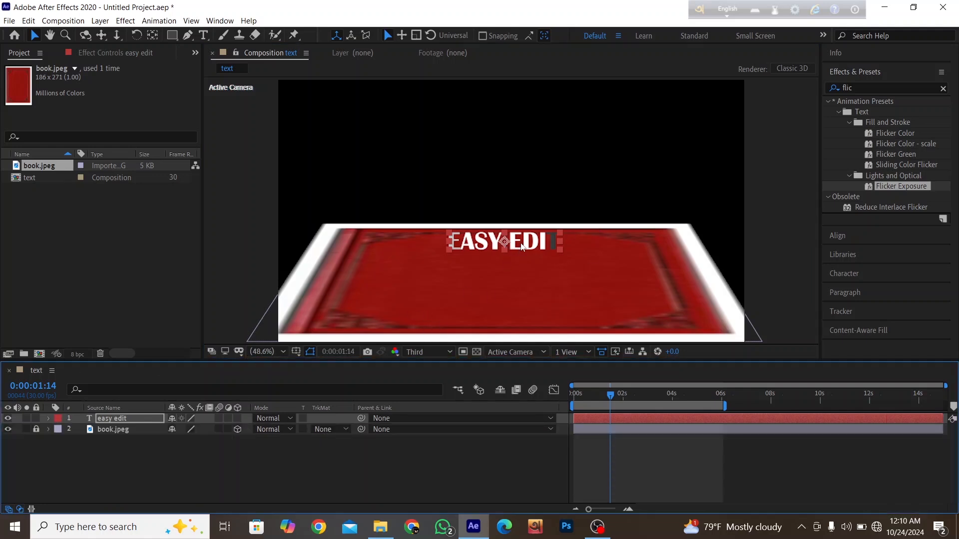
left_click_drag(610, 395, 509, 404)
left_click_drag(622, 388, 653, 388)
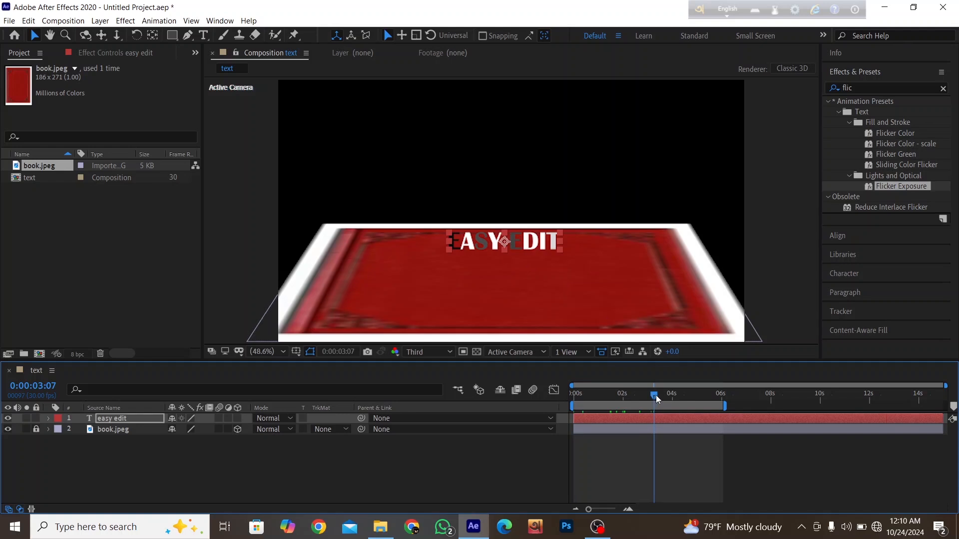
left_click_drag(656, 394, 657, 394)
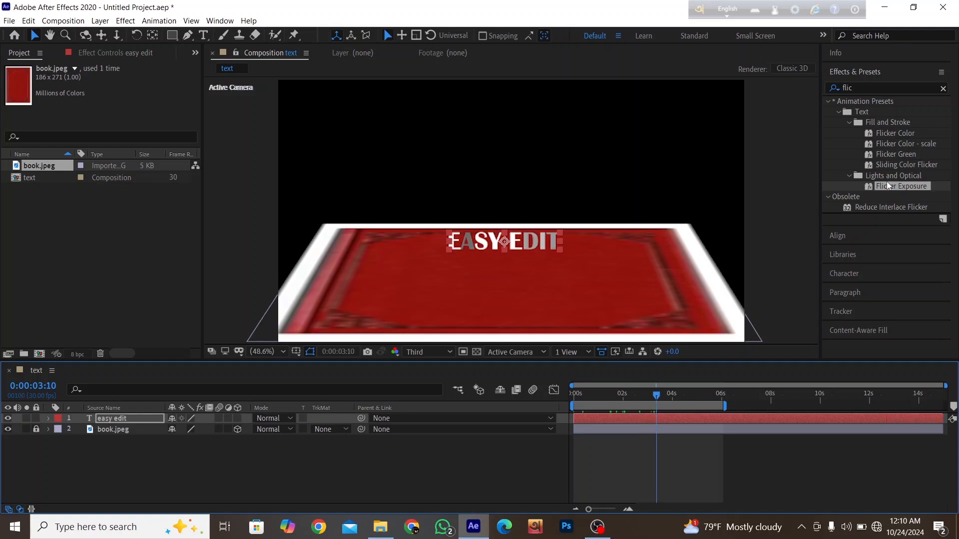
key("space")
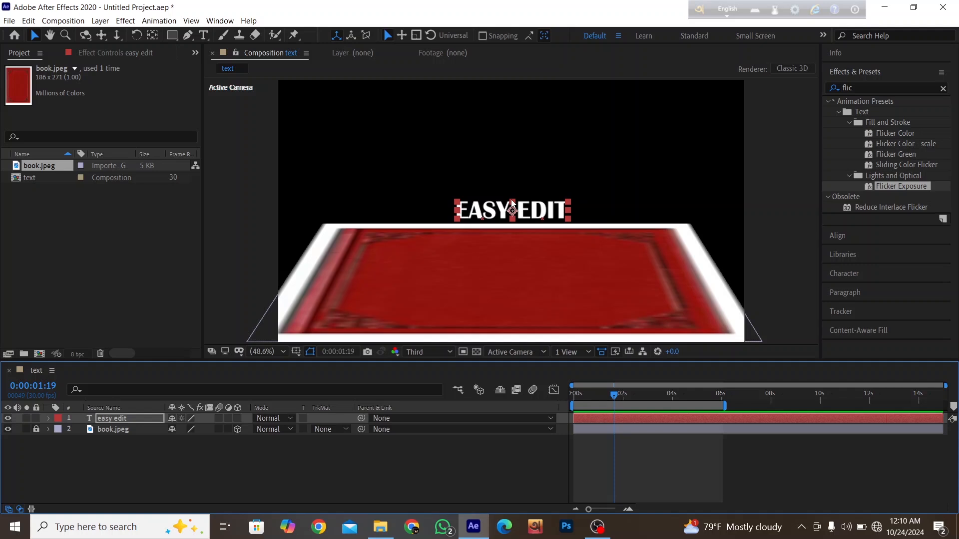
Reveal the EASY EDIT layer's Transform properties with its Text group collapsed, and try out the Opacity value.
left_click(48, 419)
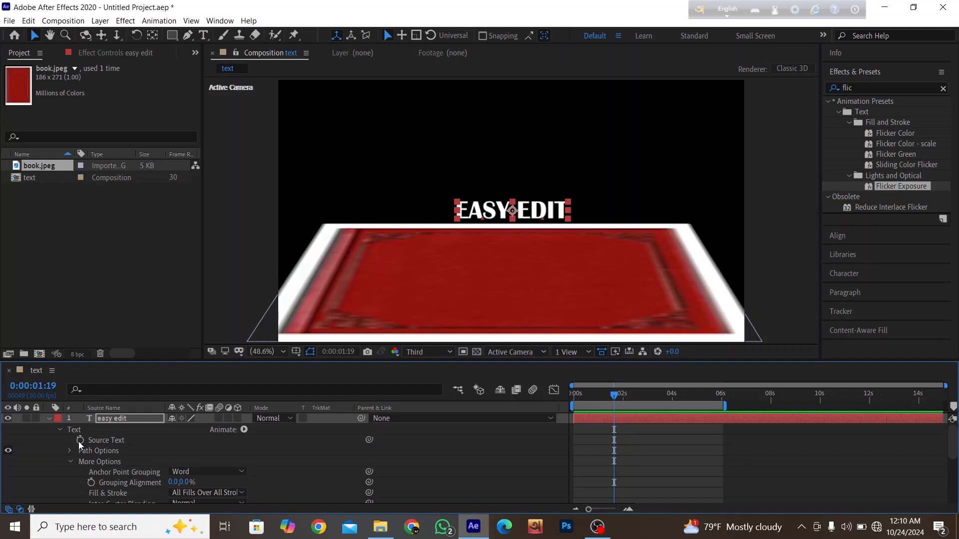
left_click(104, 423)
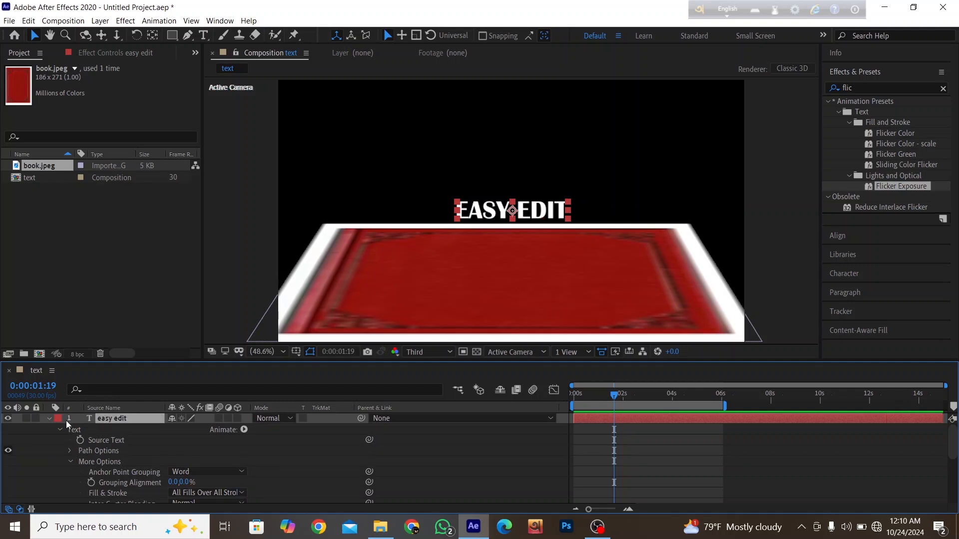
left_click(49, 418)
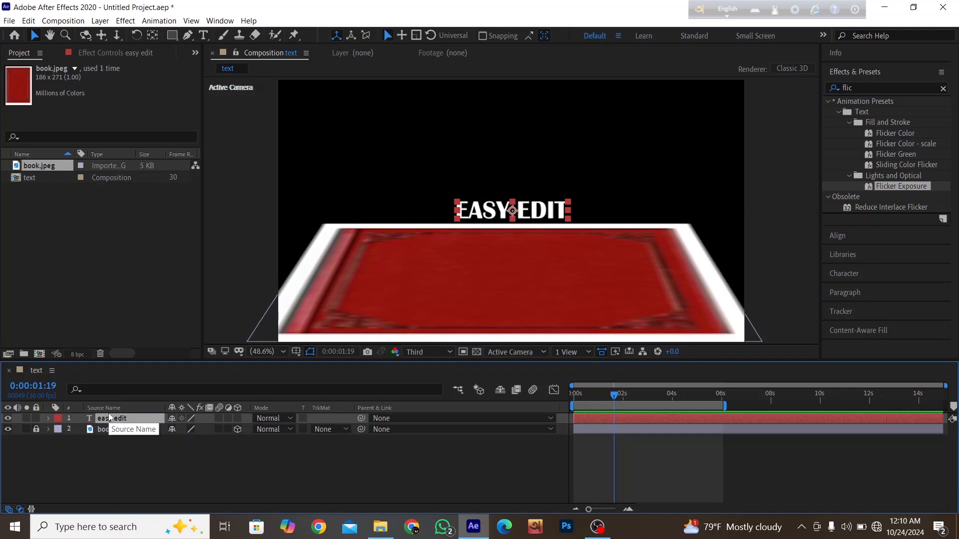
left_click(49, 419)
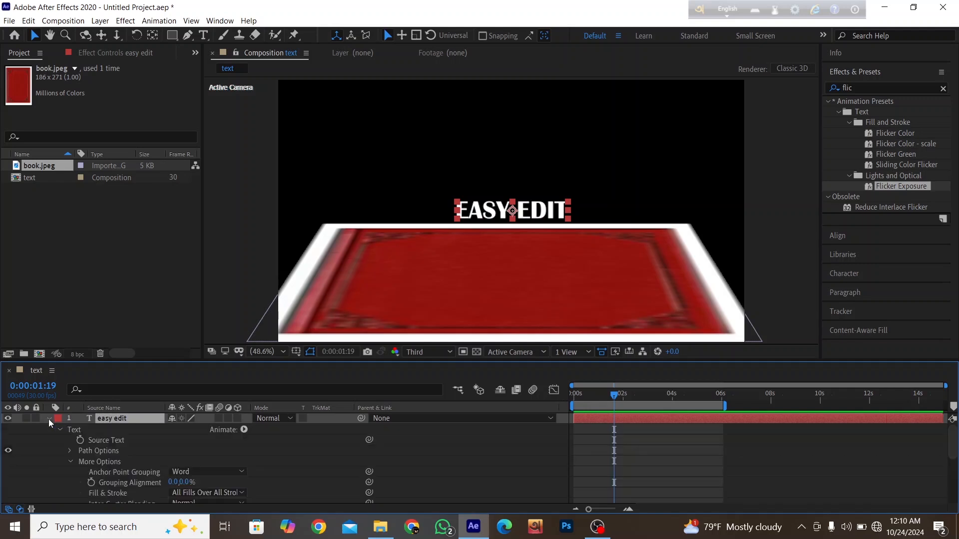
left_click(60, 429)
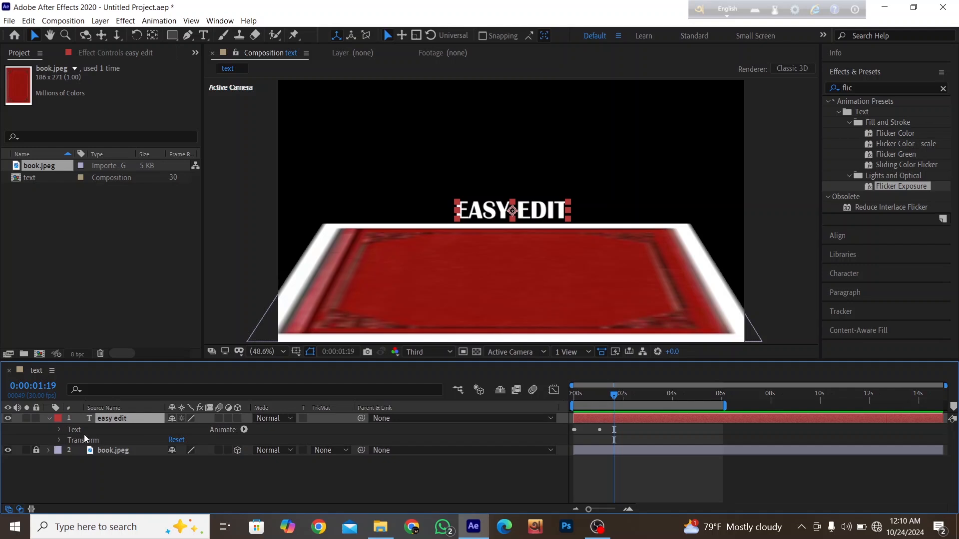
left_click(59, 440)
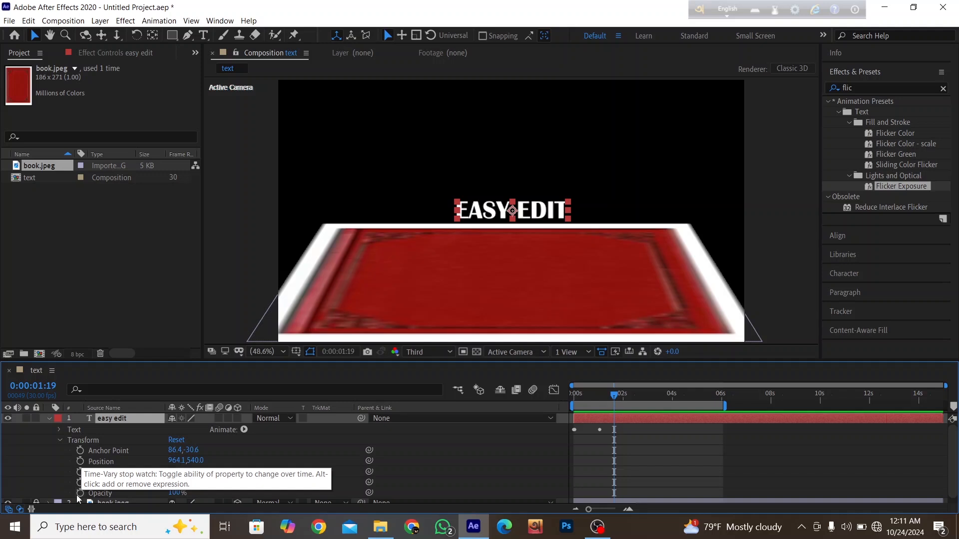
left_click_drag(172, 493, 293, 363)
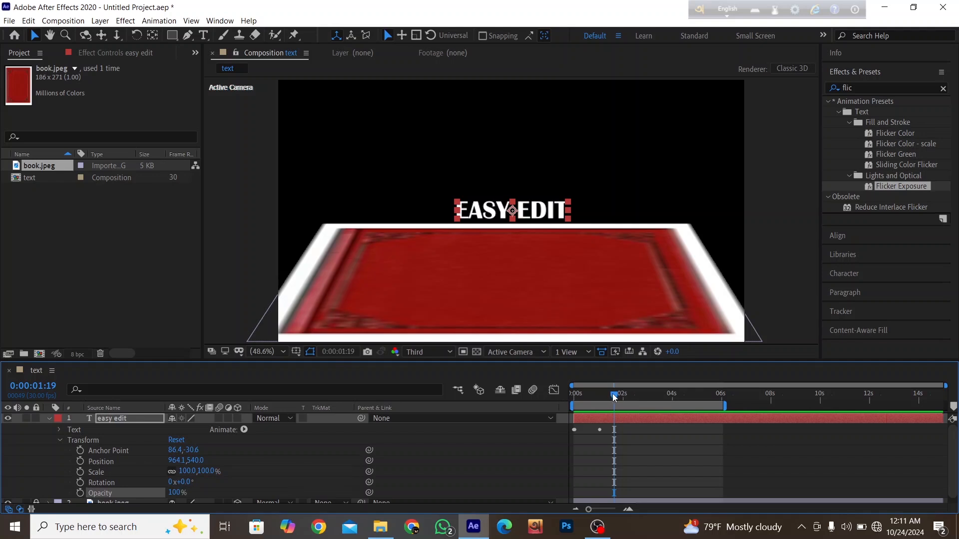
Return to the first frame, add an expression to the title's Opacity, and enlarge the timeline area.
left_click(574, 394)
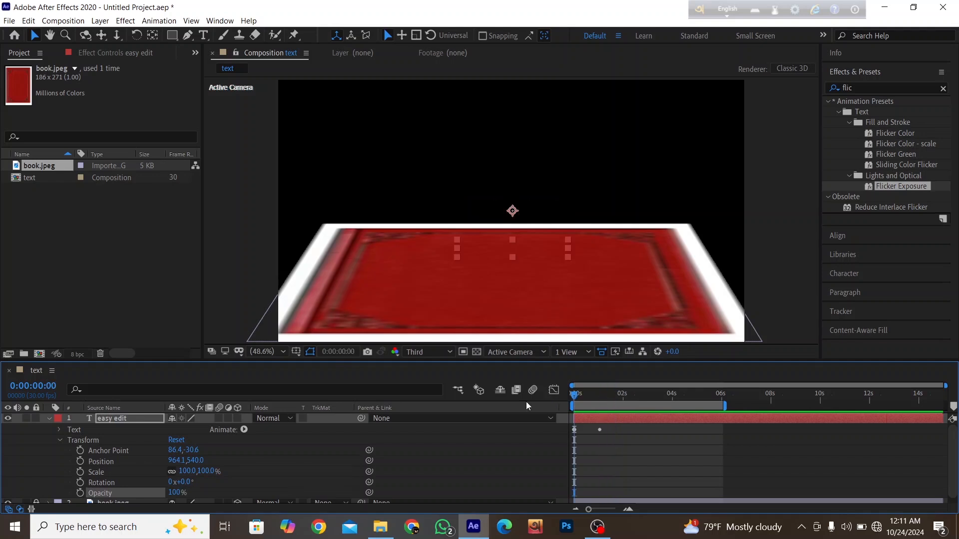
left_click(80, 492, "alt")
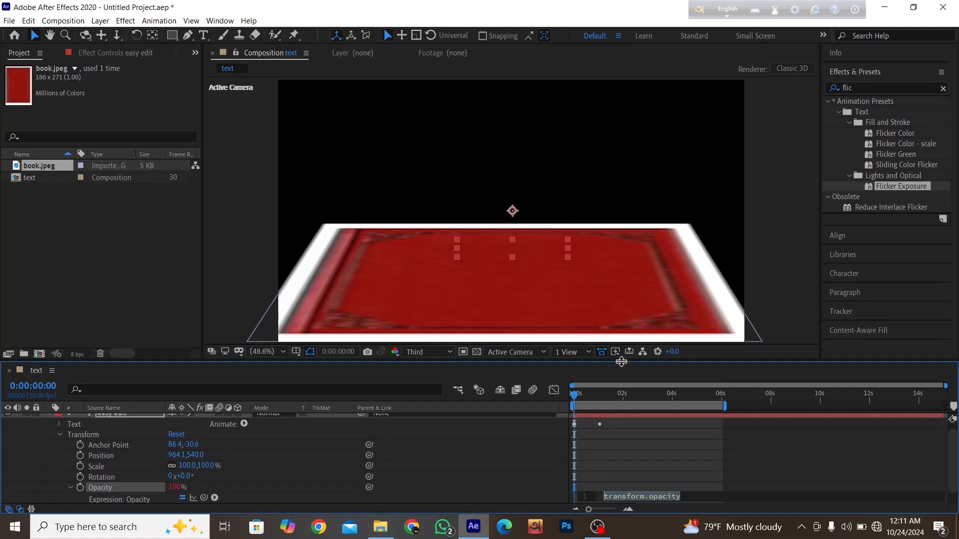
left_click(613, 302)
left_click_drag(613, 303, 612, 300)
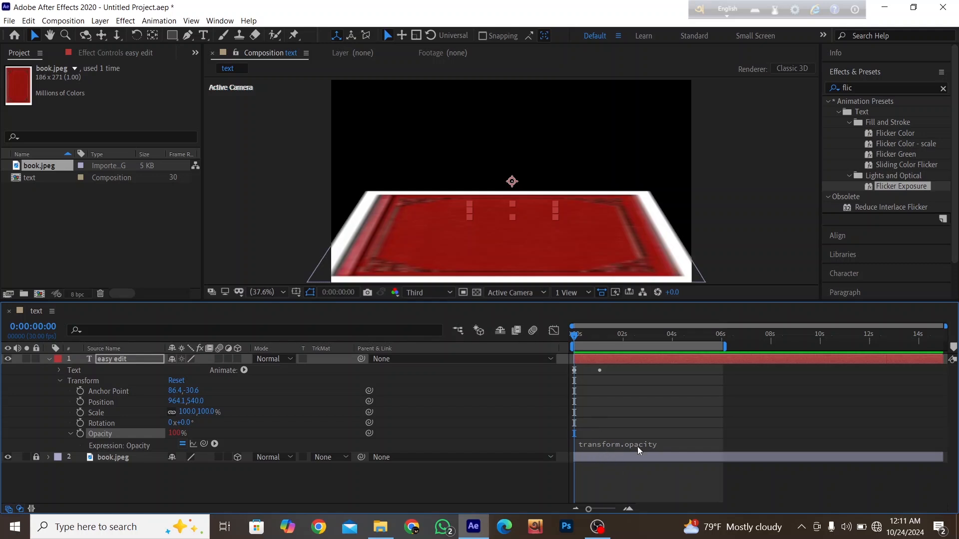
Set the title's Opacity expression to random(value+100) and preview the animation.
left_click(601, 444)
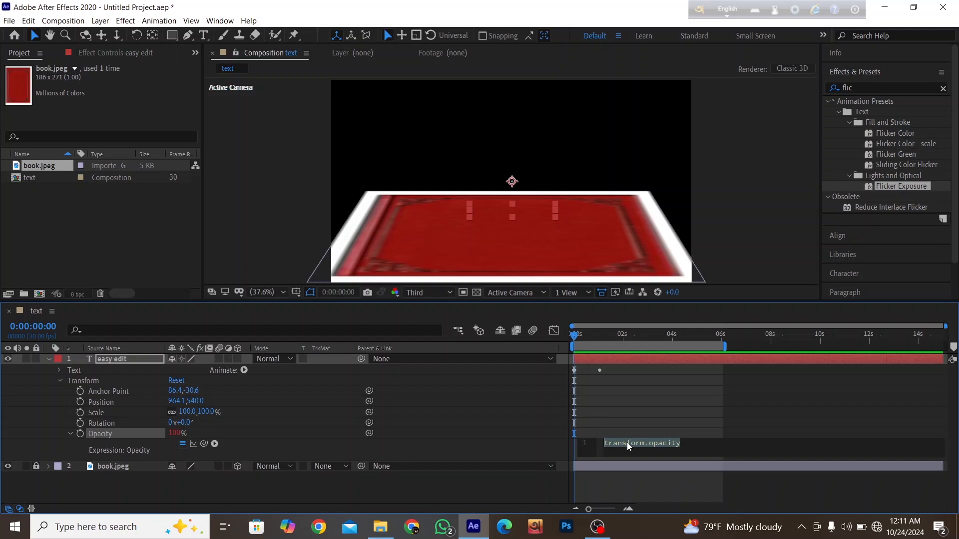
type("ran")
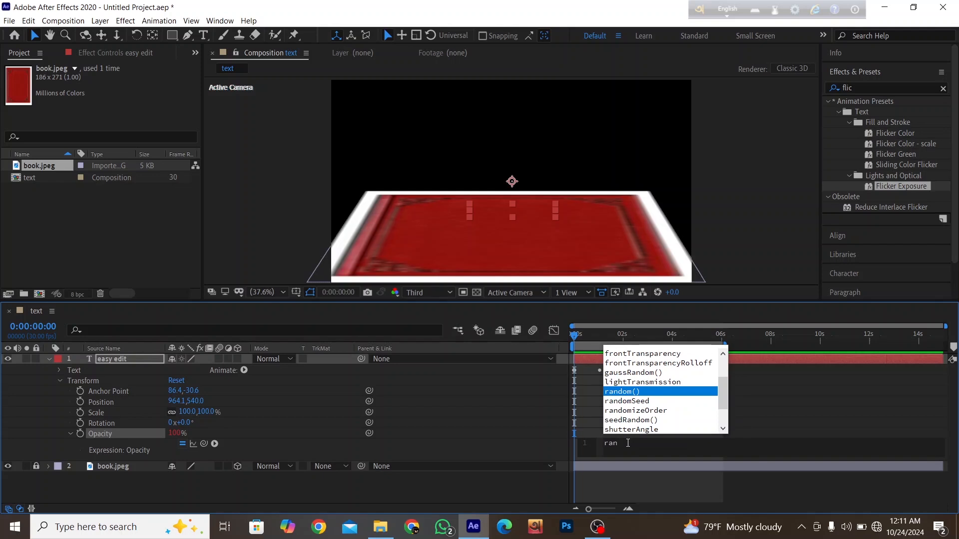
type("dom")
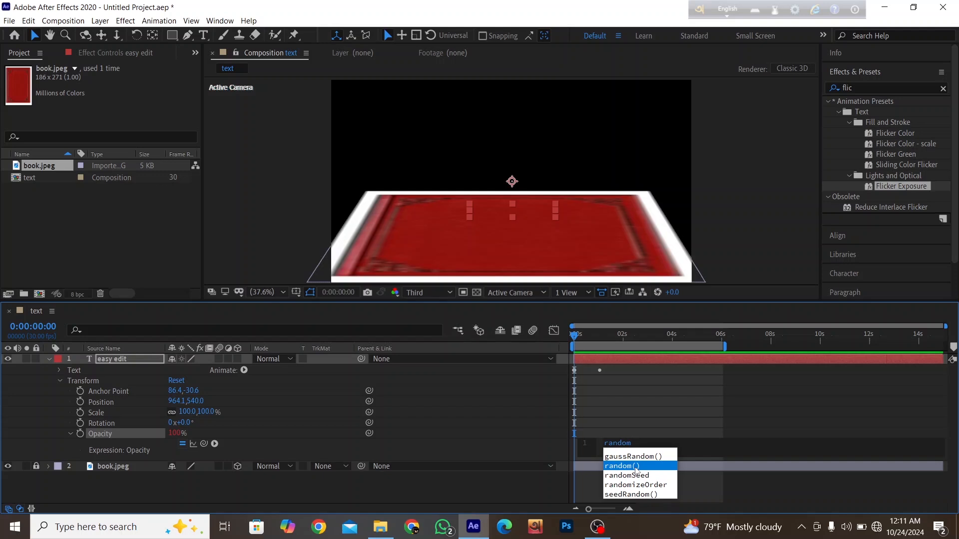
key("Return")
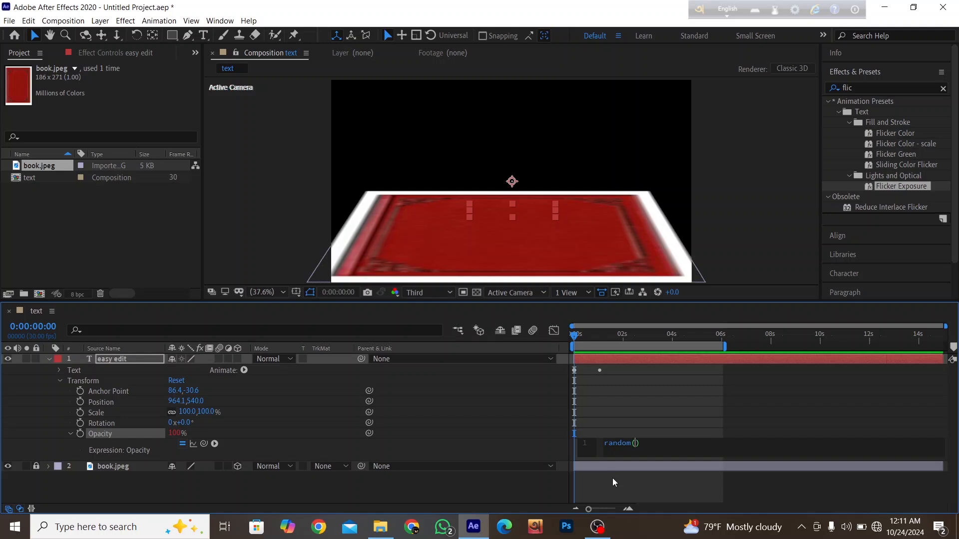
type("va")
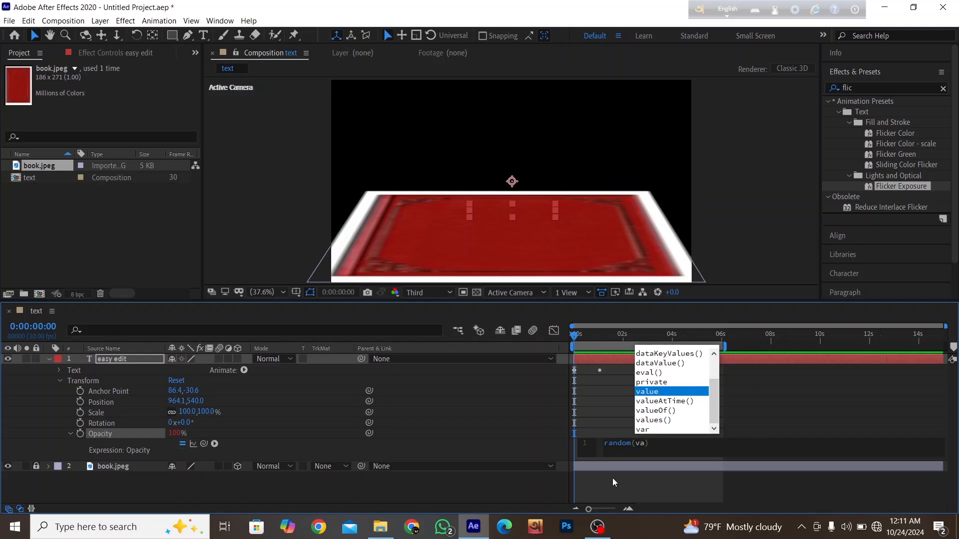
type("lue")
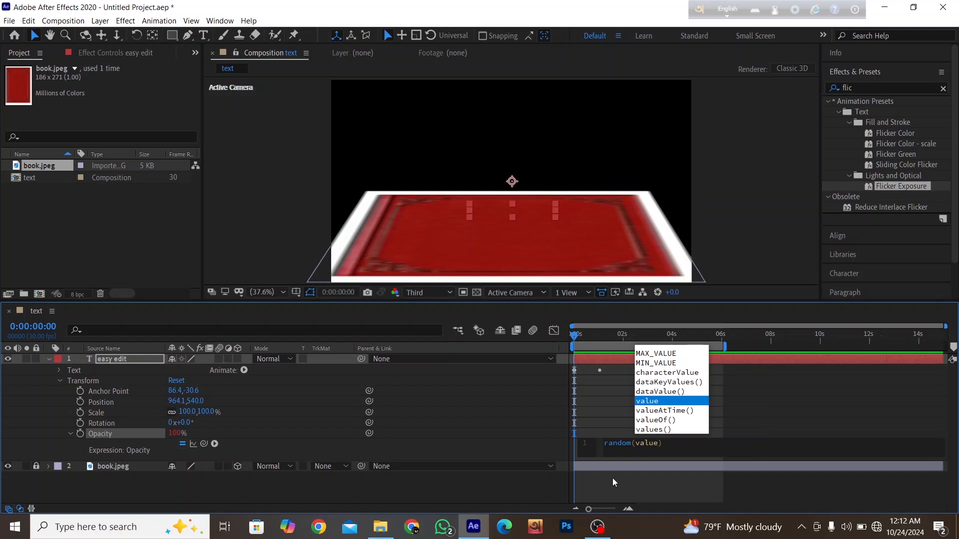
type("+100")
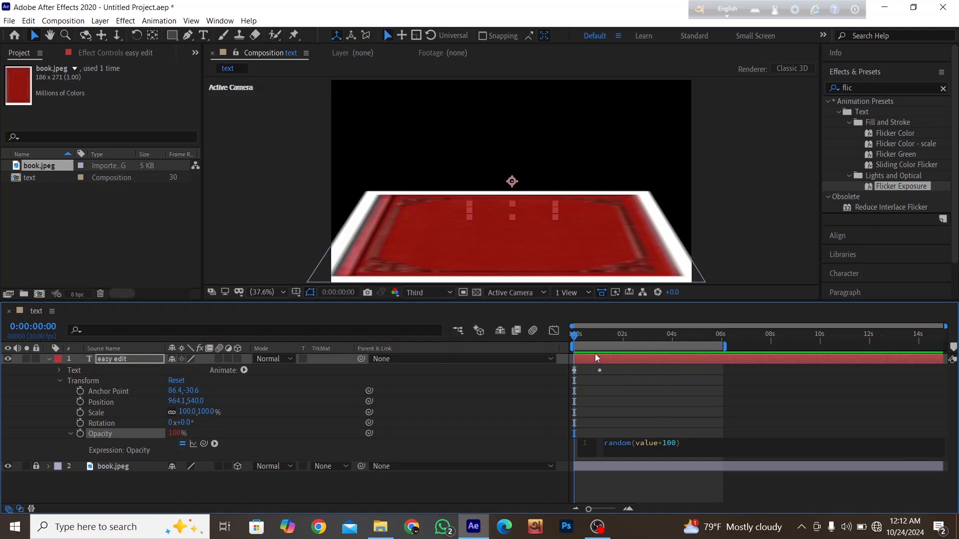
left_click(457, 418)
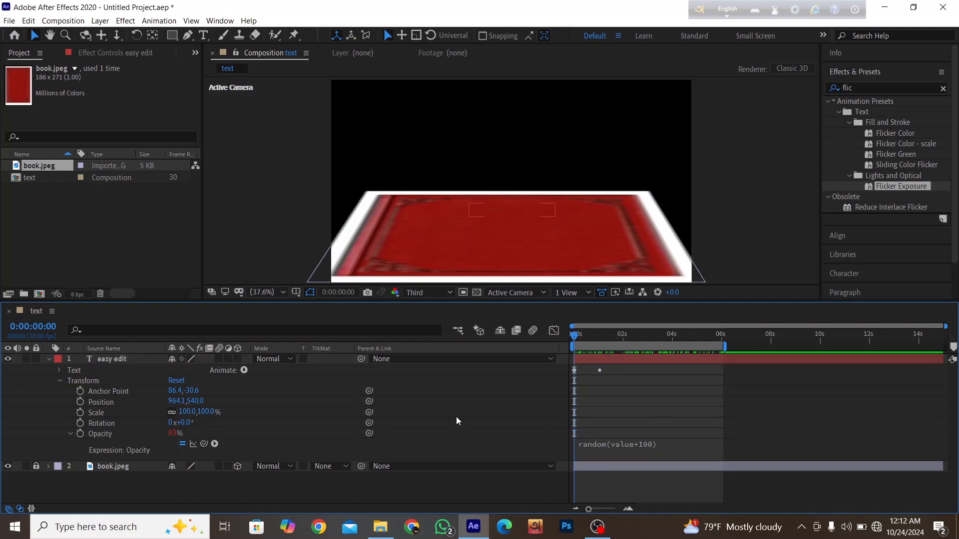
key("space")
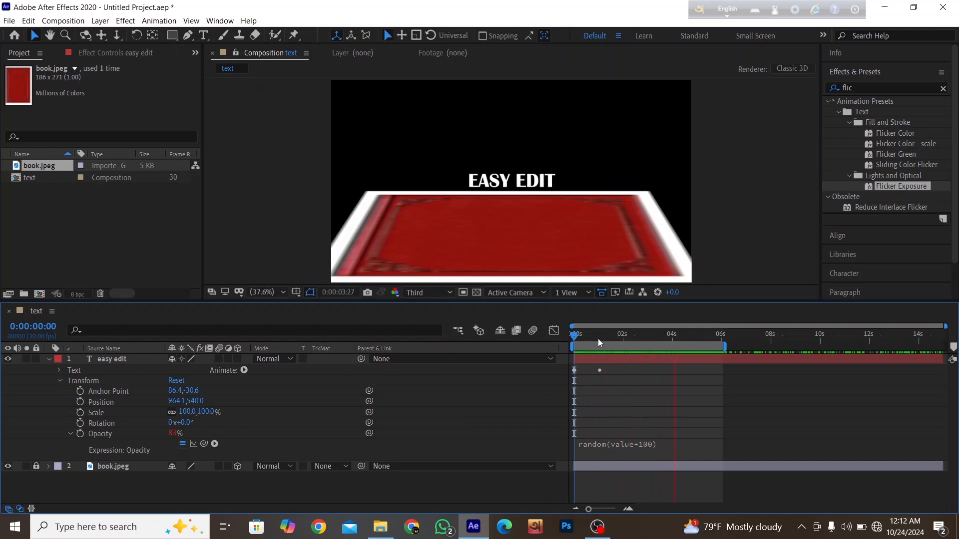
key("space")
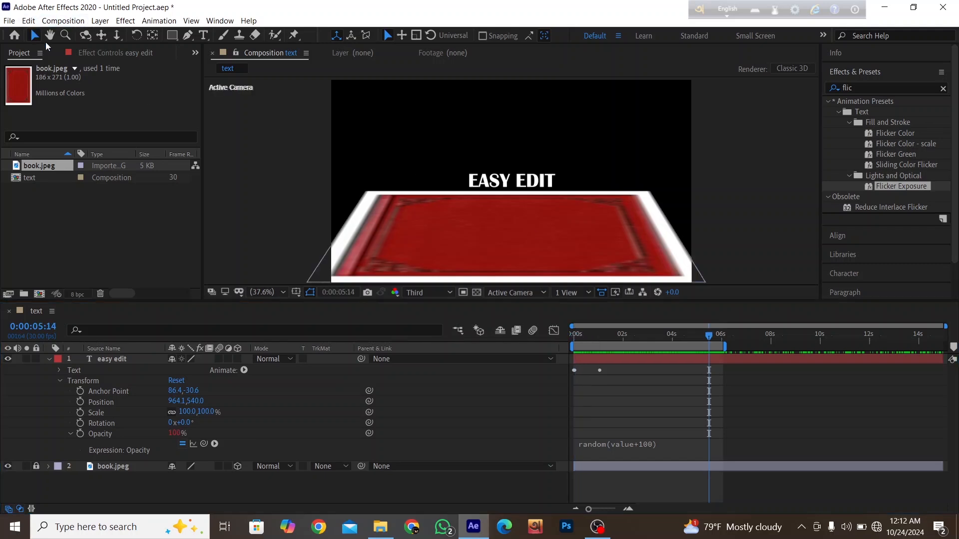
Enlarge the EASY EDIT title to about 139.5 by 233.4% scale and place it at about 961.5, 532.0 above the book.
left_click(500, 175)
left_click(538, 183)
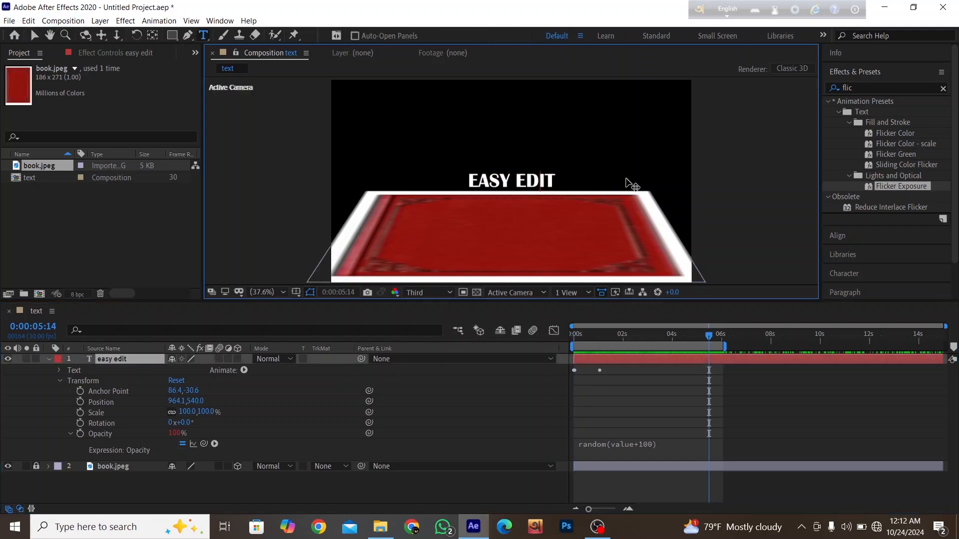
left_click(490, 182)
left_click(34, 35)
mouse_move(556, 173)
left_mouse_down()
mouse_move(569, 146)
mouse_move(576, 161)
mouse_move(549, 173)
left_mouse_up()
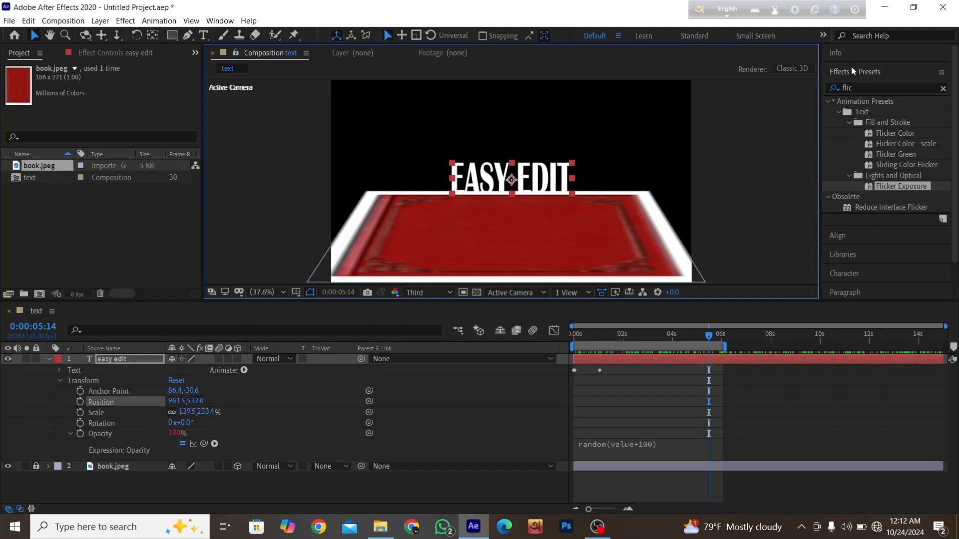
Find the Deep Glow effect by searching the effects for glow, and apply it to the EASY EDIT title.
left_click_drag(860, 87, 823, 90)
key("BackSpace")
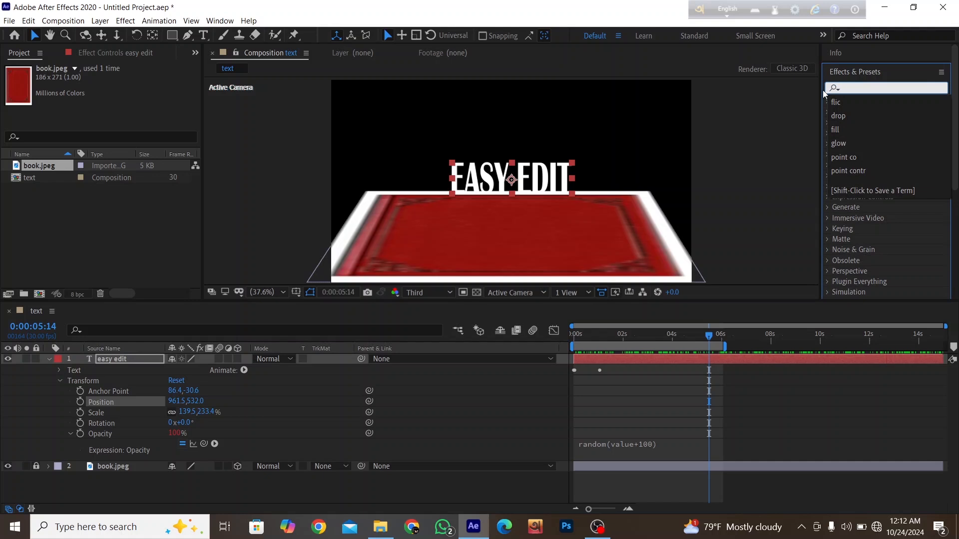
type("ga")
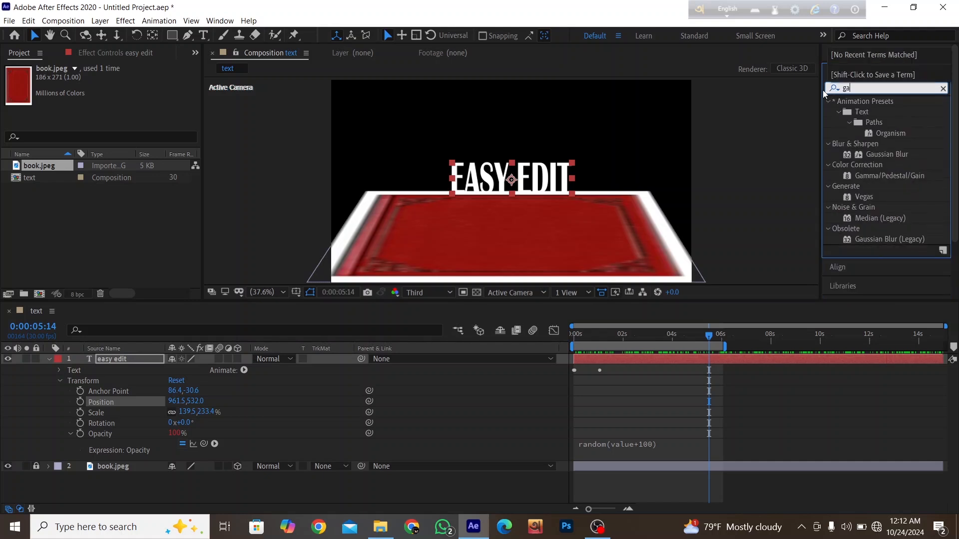
key("BackSpace")
type("l")
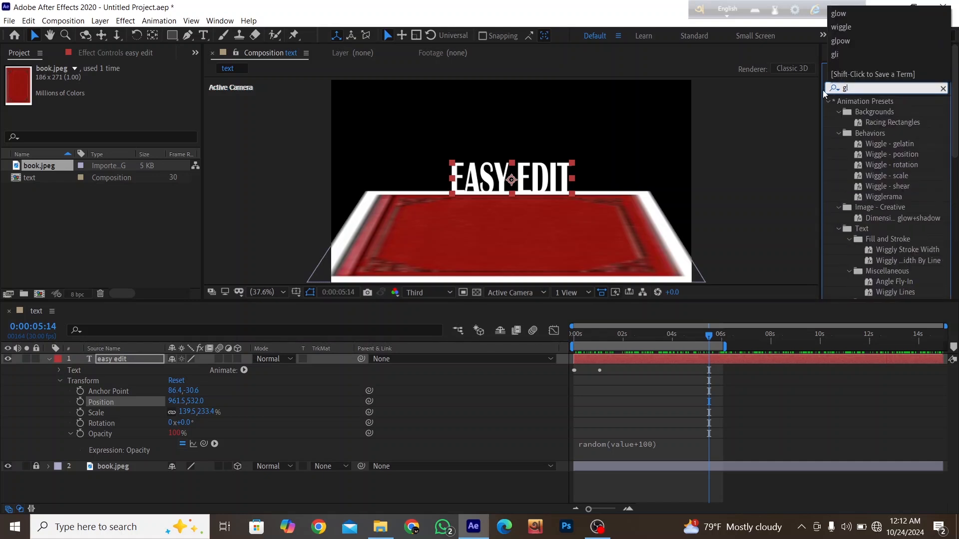
type("ow")
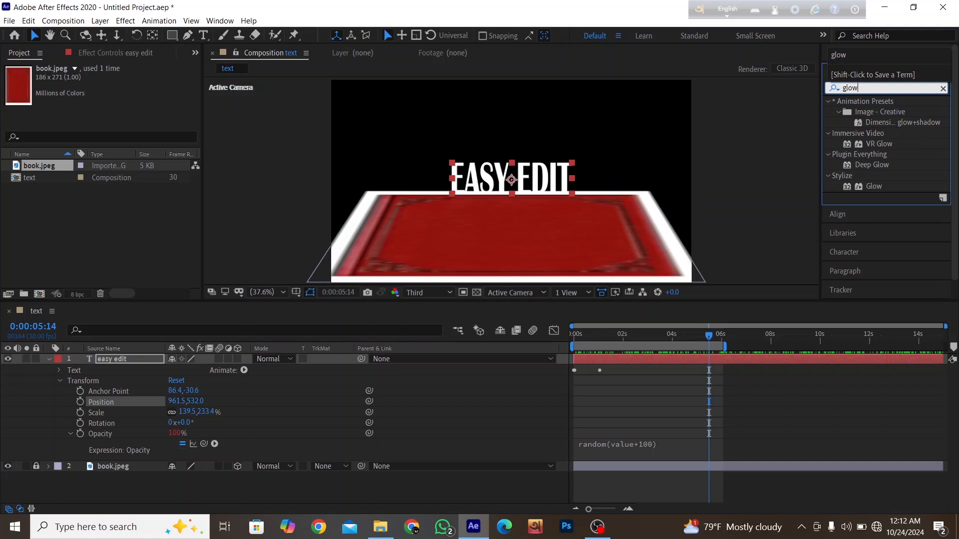
left_click_drag(872, 164, 593, 255)
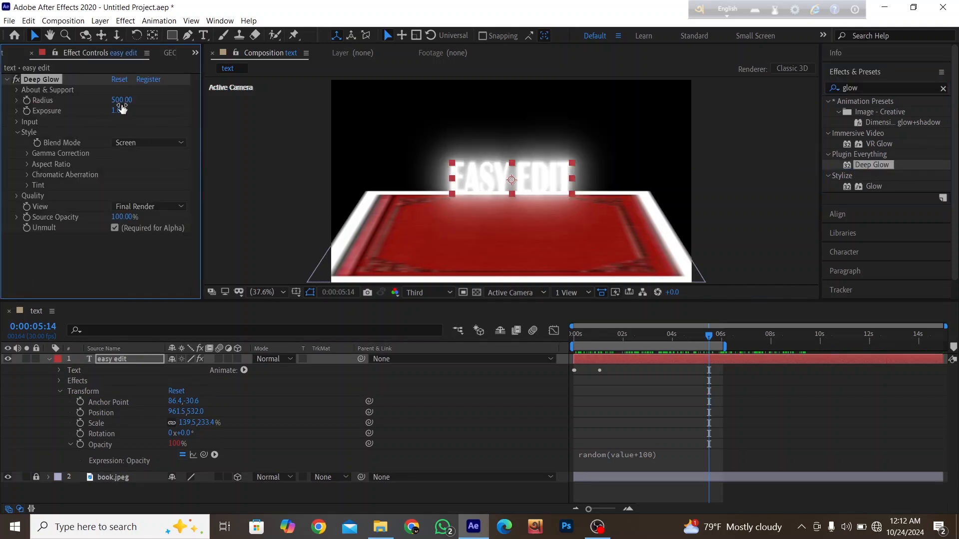
Set the title's Deep Glow Radius to 92 and Exposure to 0.50, and preview the animation from the first frame.
left_click_drag(122, 100, 86, 101)
left_click_drag(27, 106, 5, 125)
left_click_drag(119, 102, 37, 121)
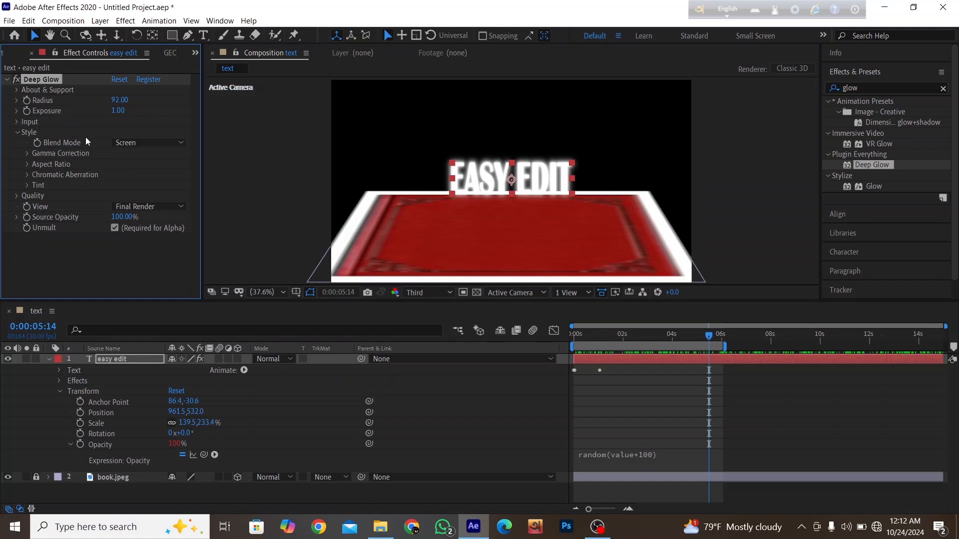
left_click_drag(116, 111, 80, 114)
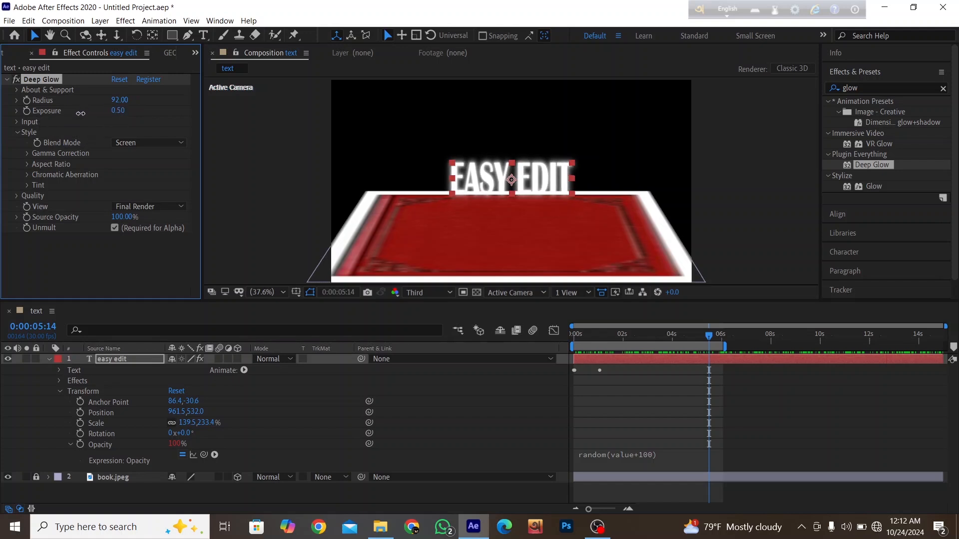
left_click(579, 335)
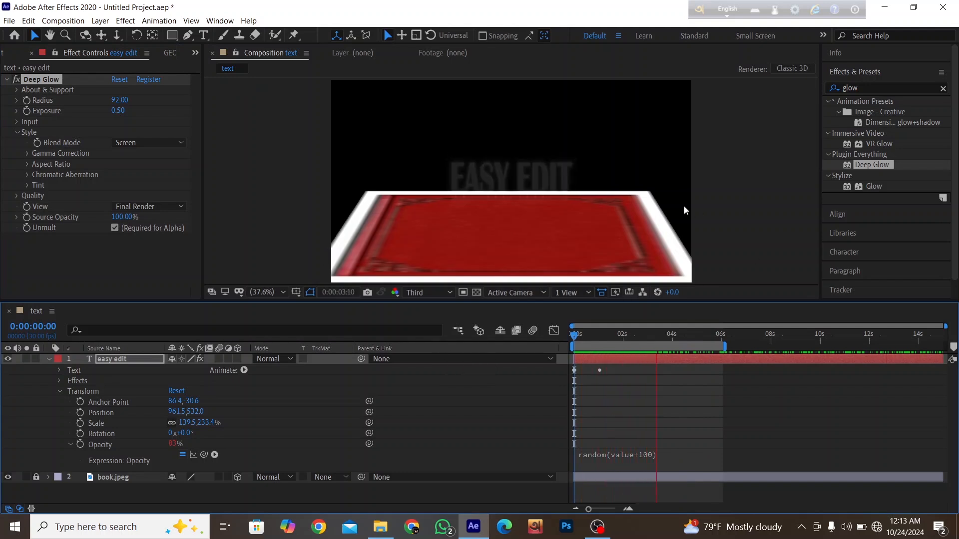
key("space")
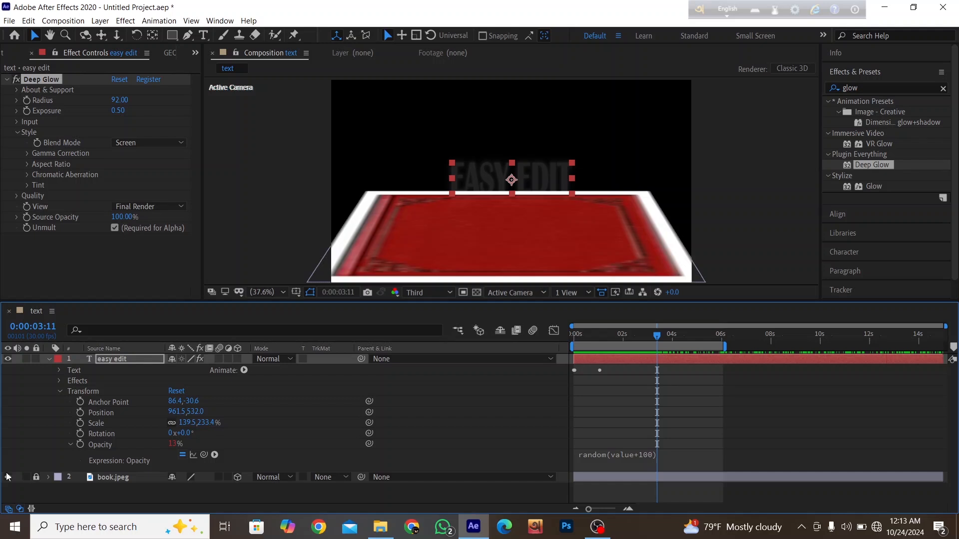
Hide the book.jpeg layer and preview the glowing title on its own from the first frame.
left_click(250, 404)
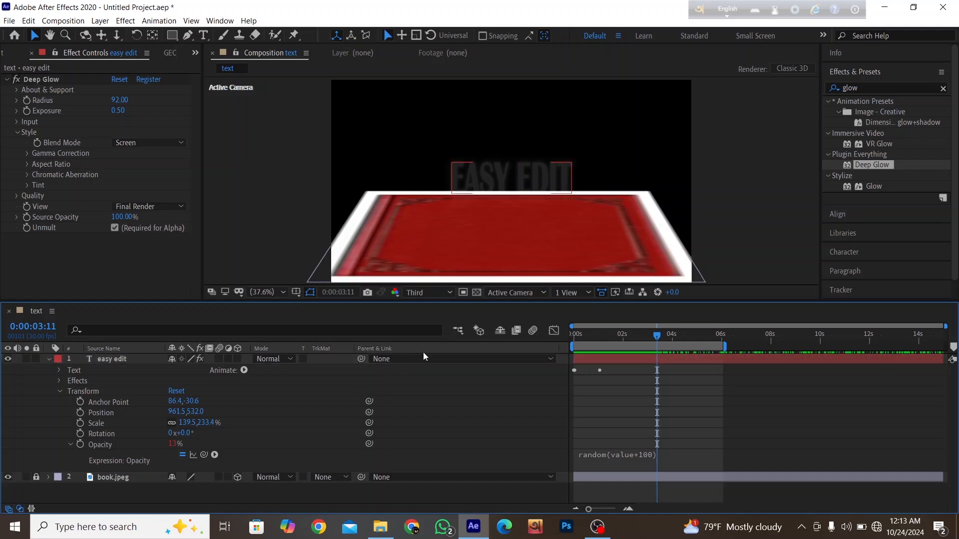
left_click(8, 477)
key("Home")
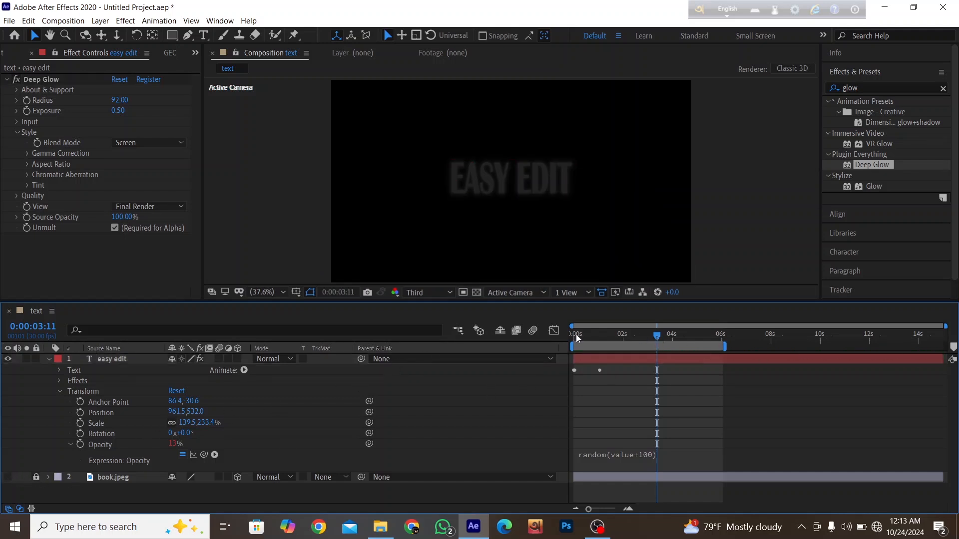
key("space")
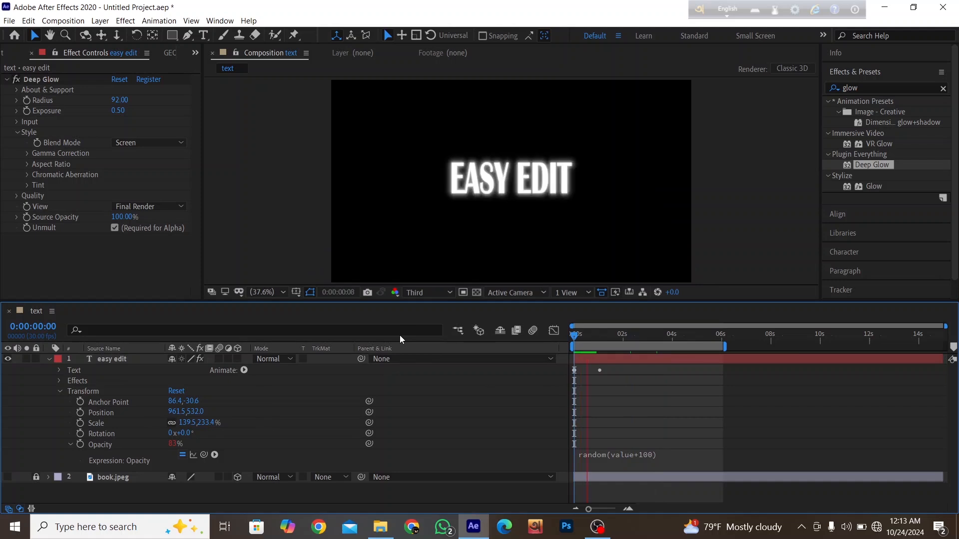